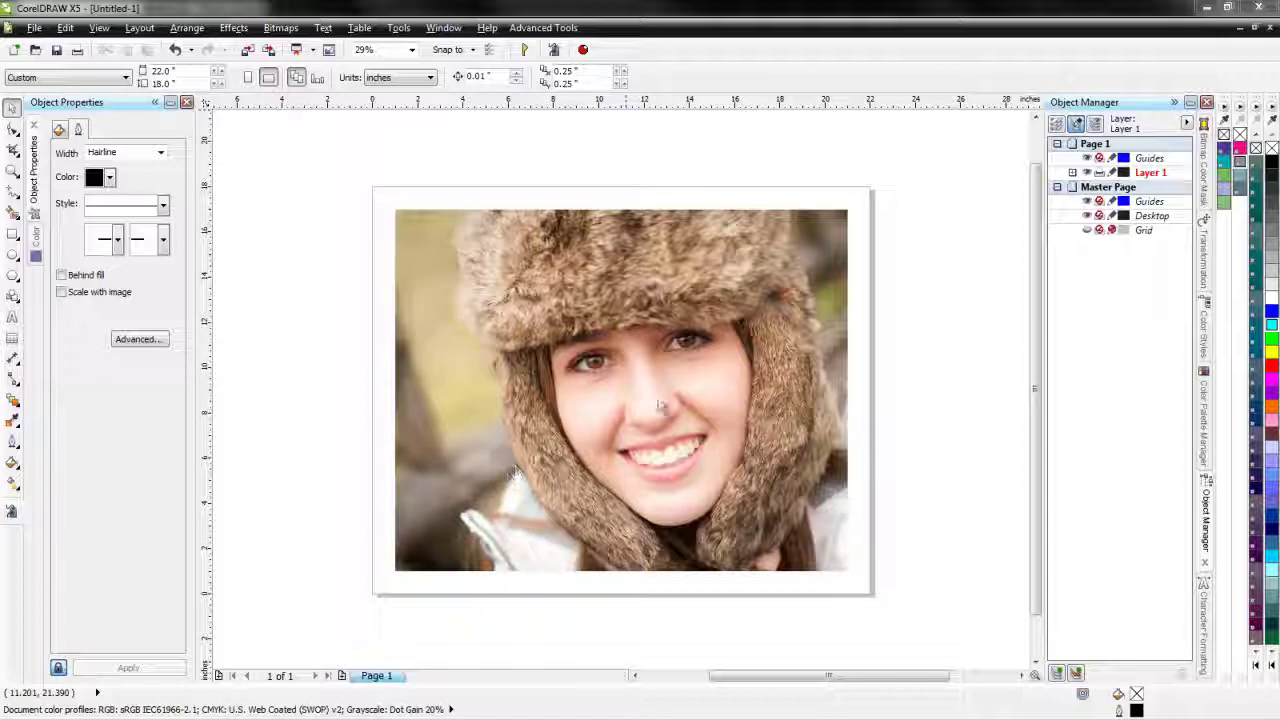
double_click(13, 235)
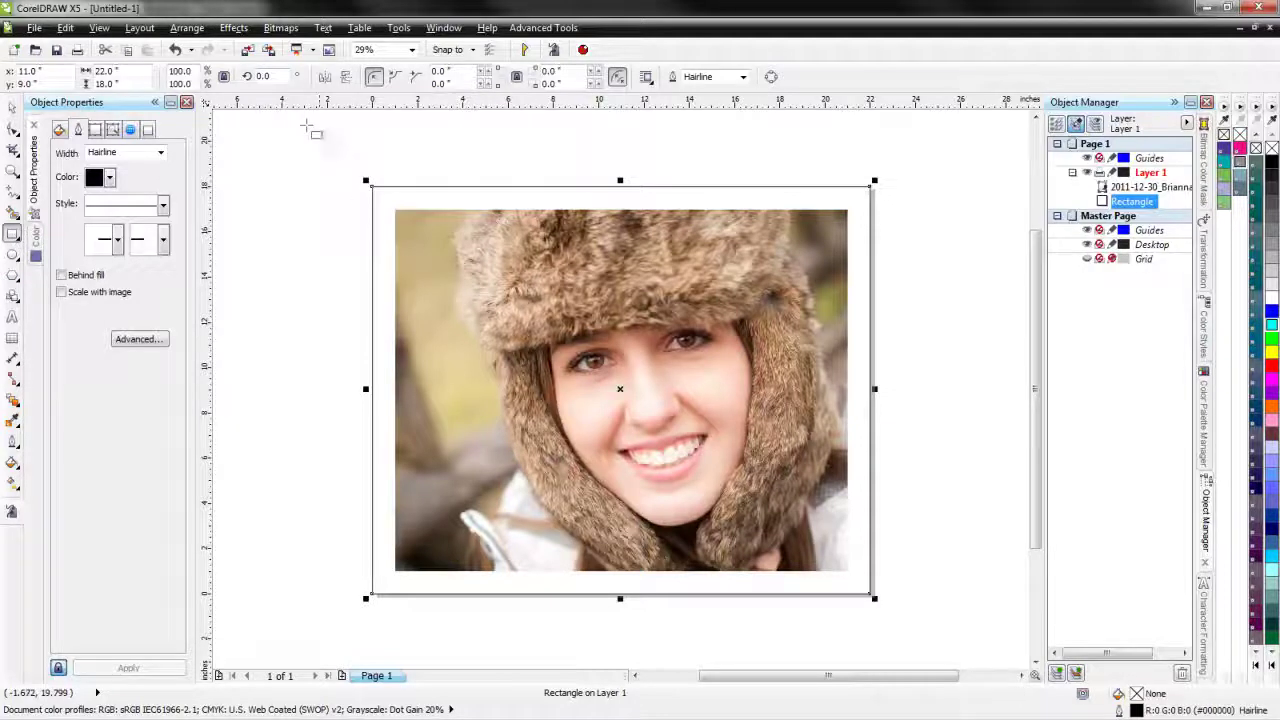
left_click(139, 73)
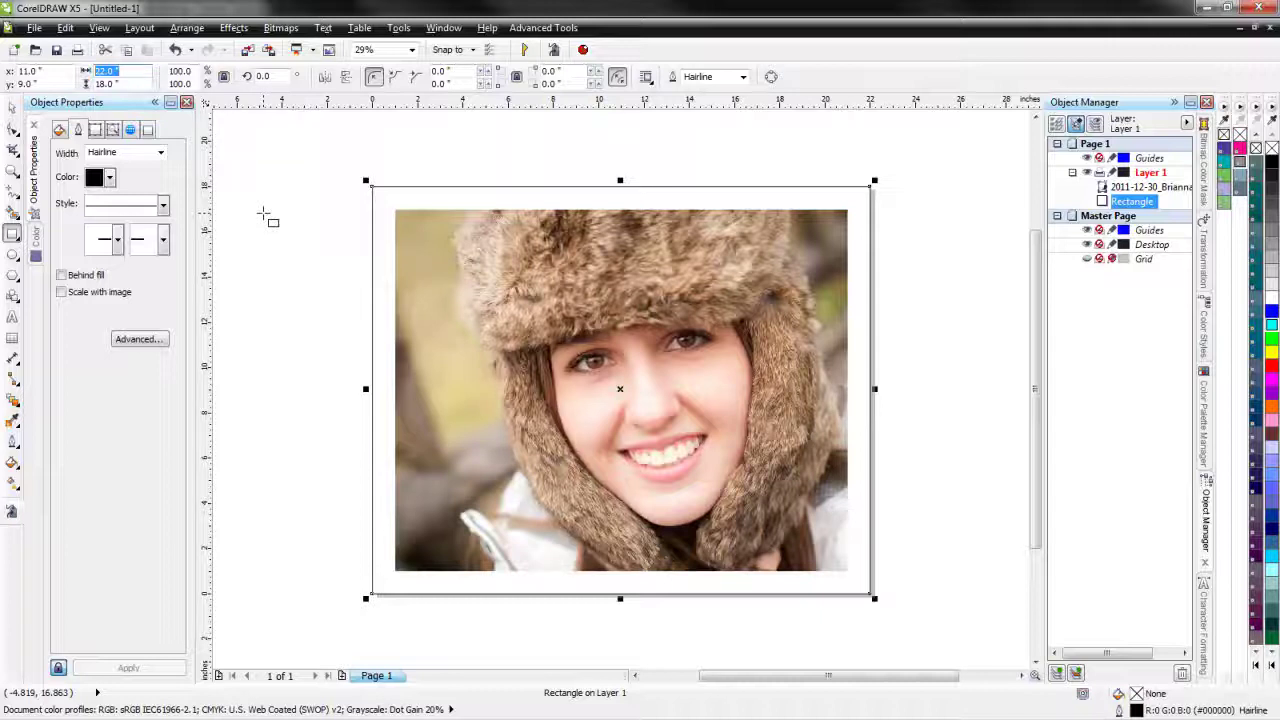
type("19")
key("Return")
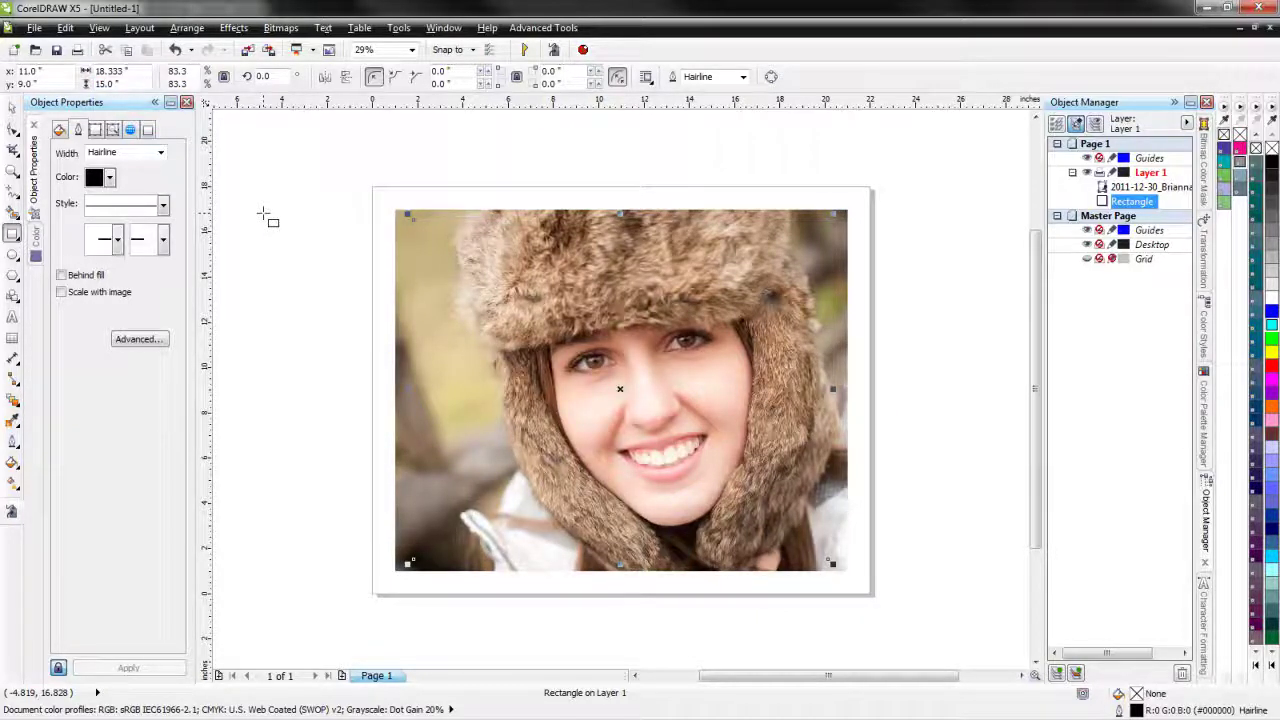
key("ctrl+Home")
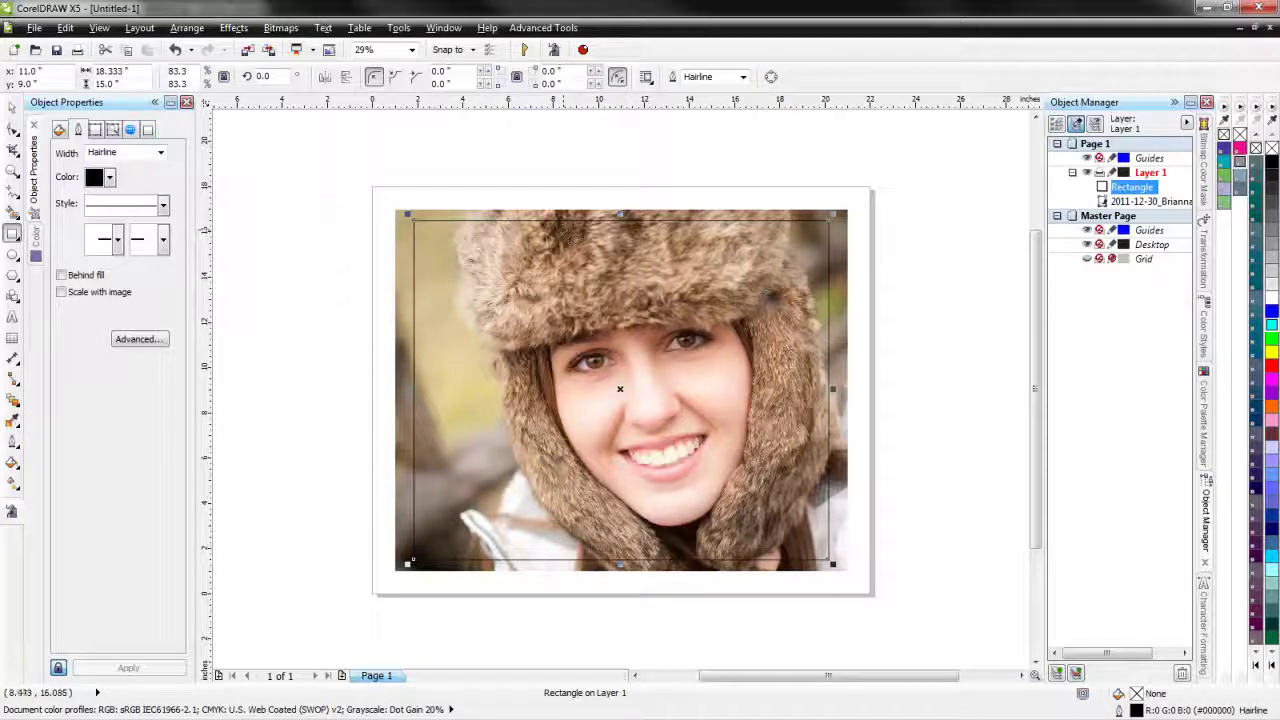
key("Delete")
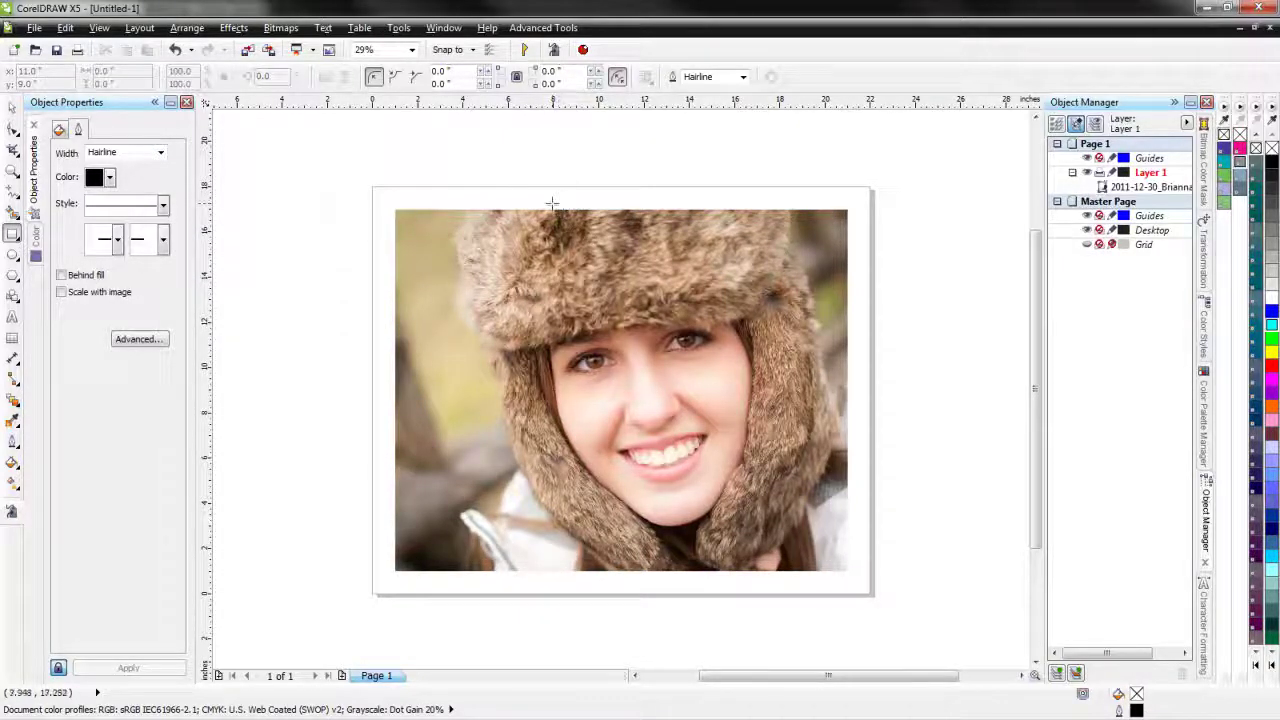
- Select the photo and resize its duplicate to 22 x 18 inches to fill the page
left_click(13, 110)
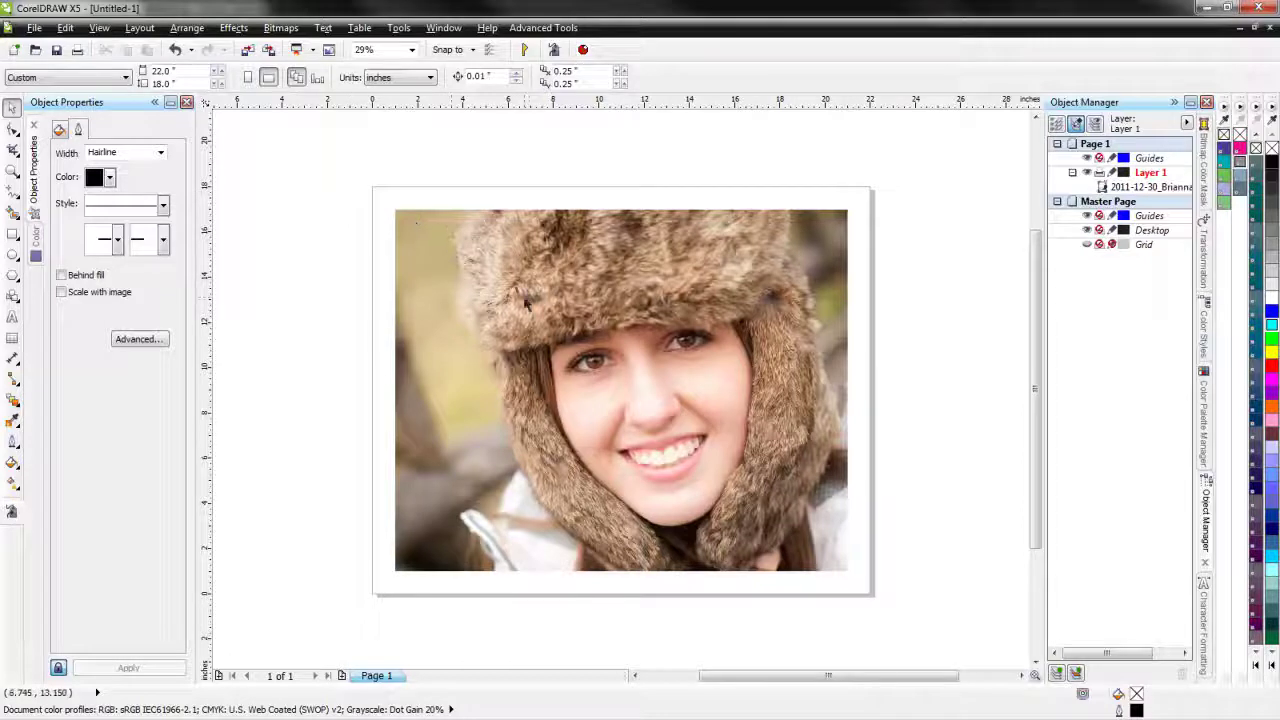
left_click(535, 290)
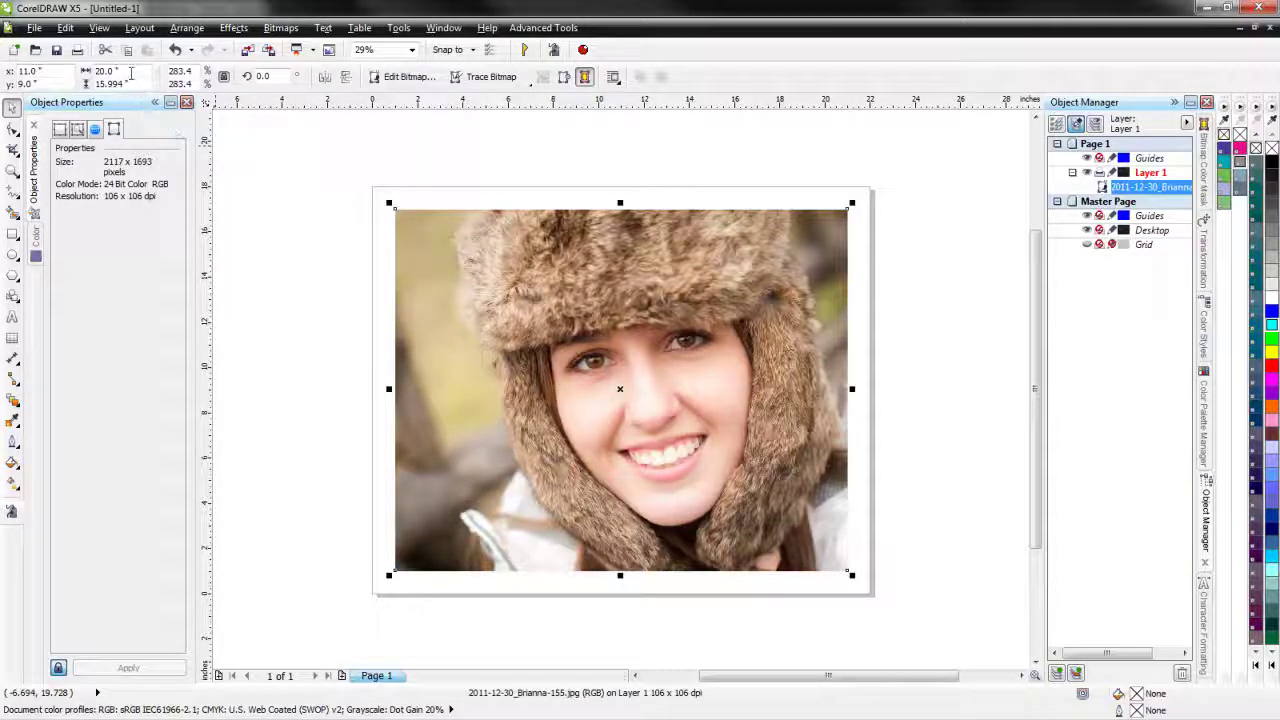
left_click(368, 173)
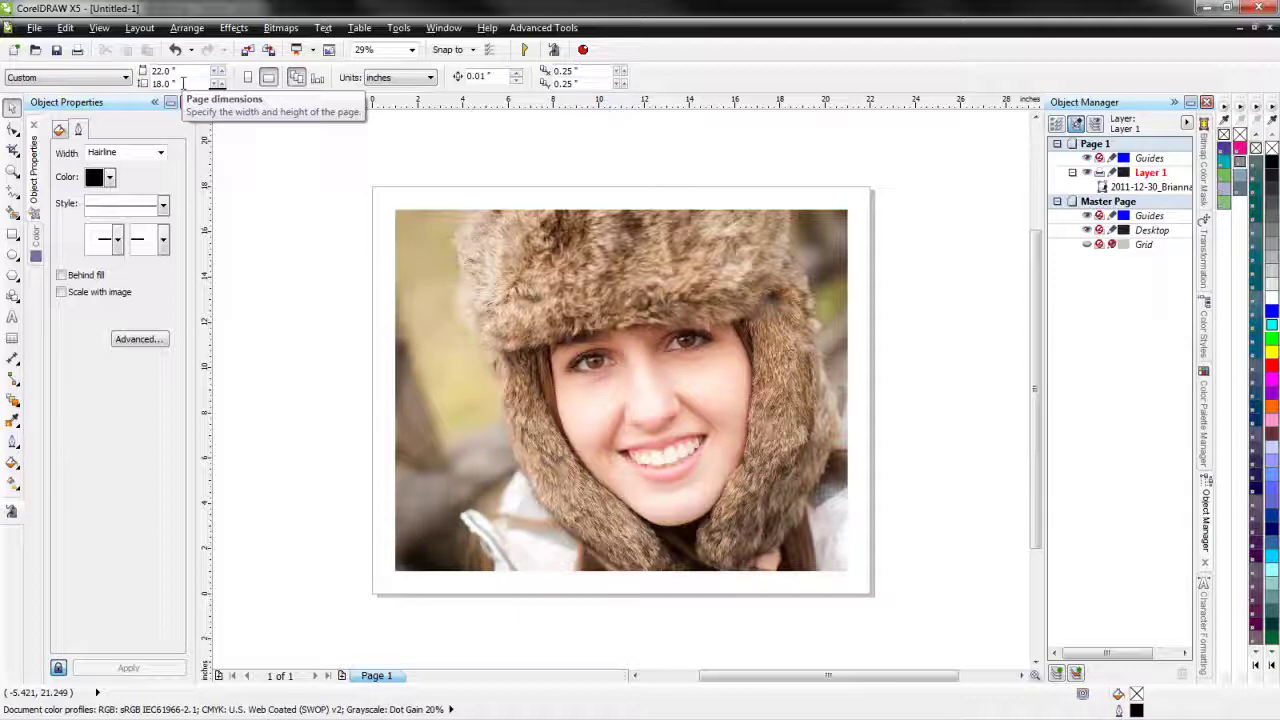
left_click(468, 258)
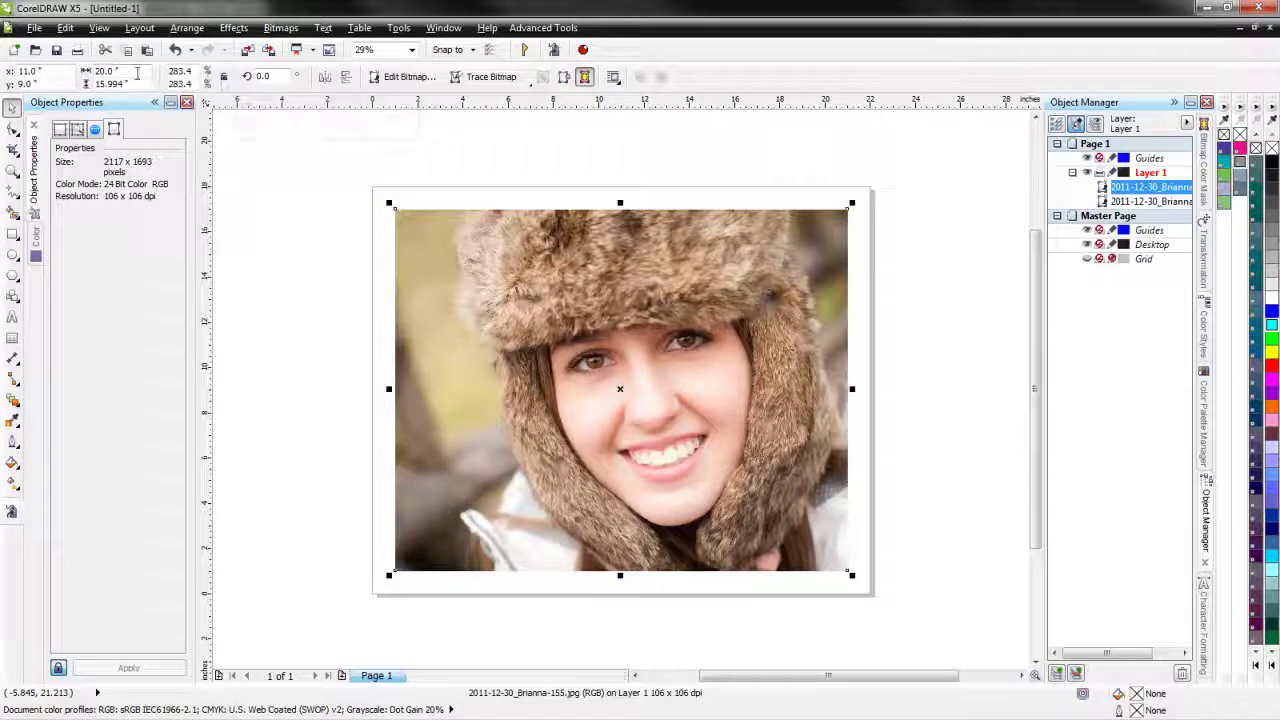
double_click(112, 71)
type("5")
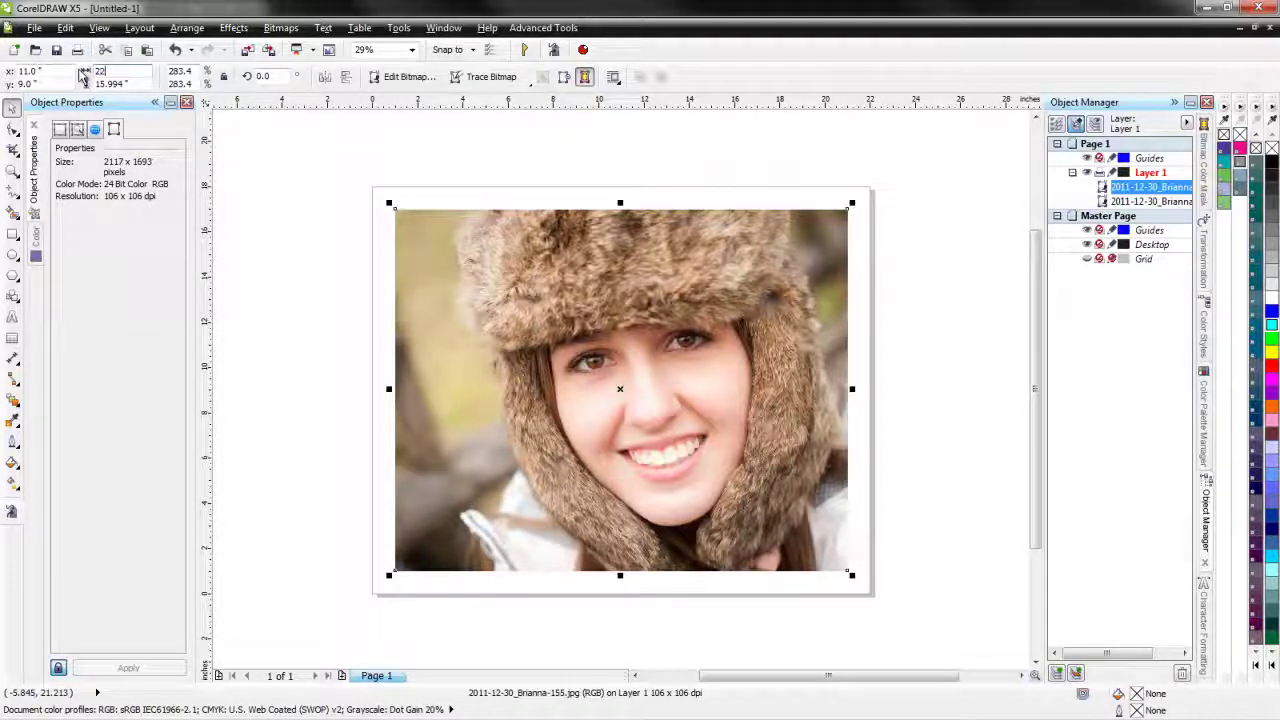
key("Tab")
type("18")
key("Return")
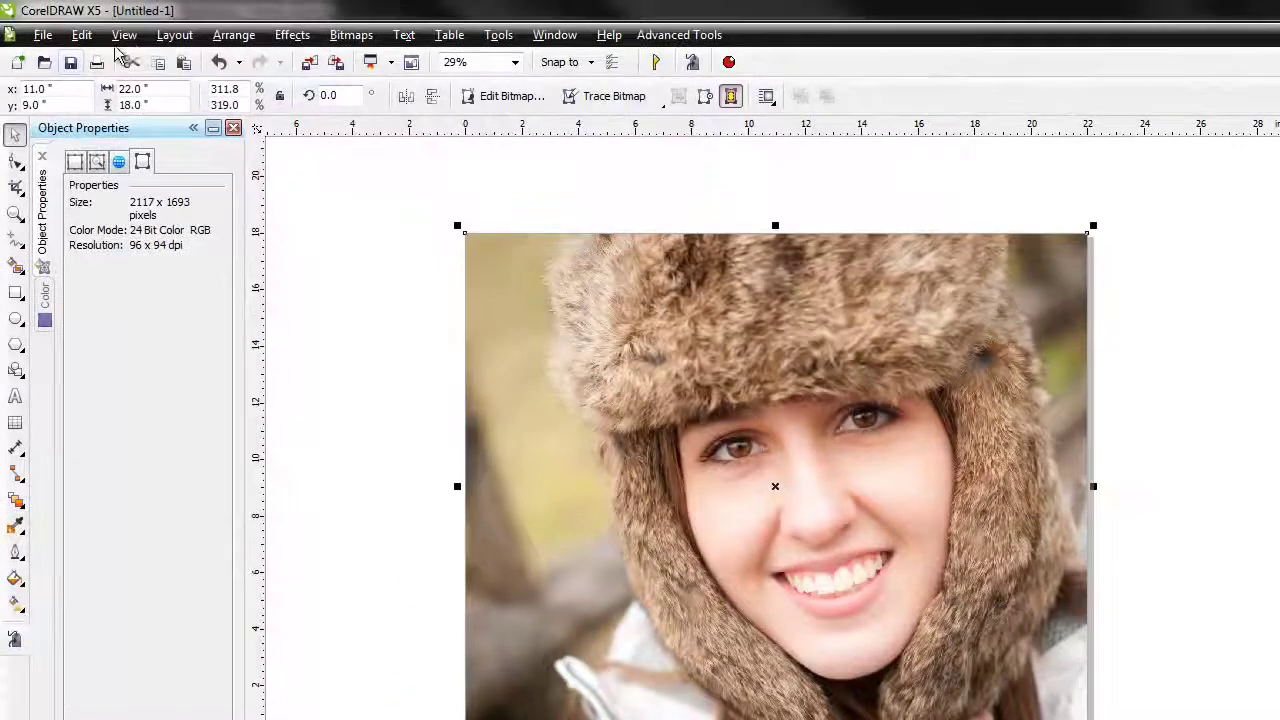
- Send the enlarged photo copy behind the original using Arrange > Order > To Back Of Layer
left_click(230, 35)
mouse_move(293, 113)
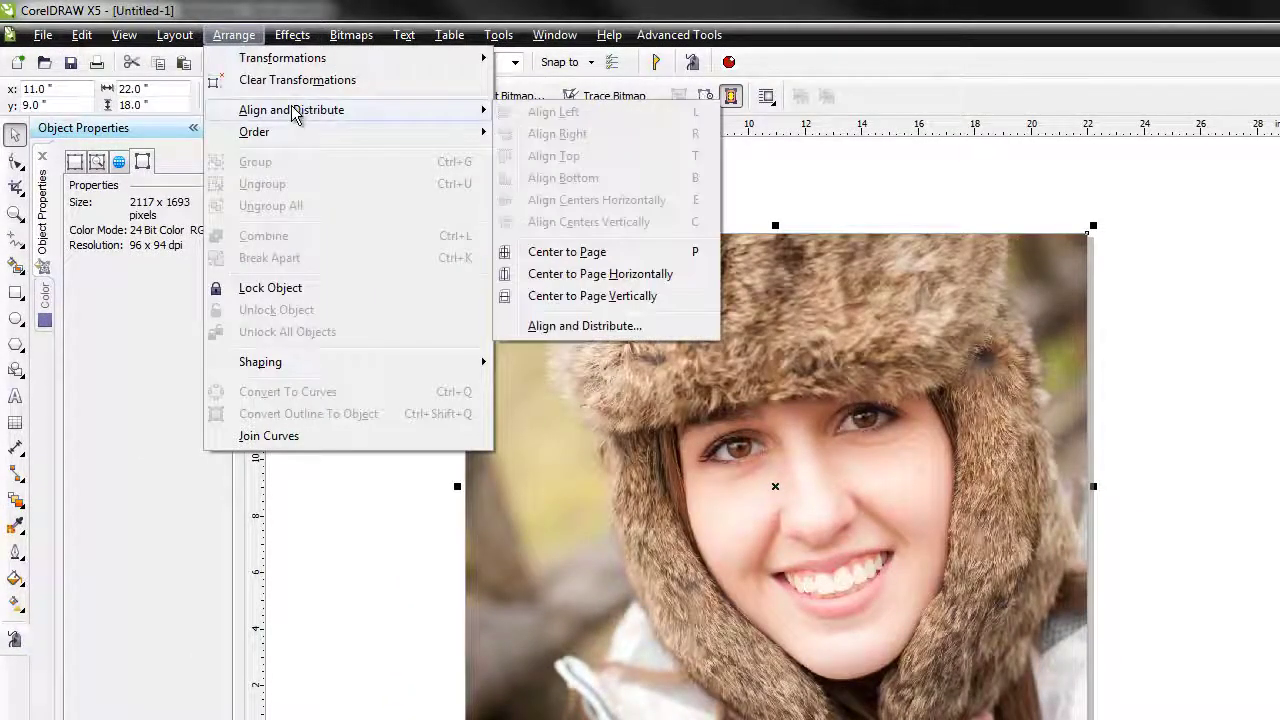
mouse_move(380, 138)
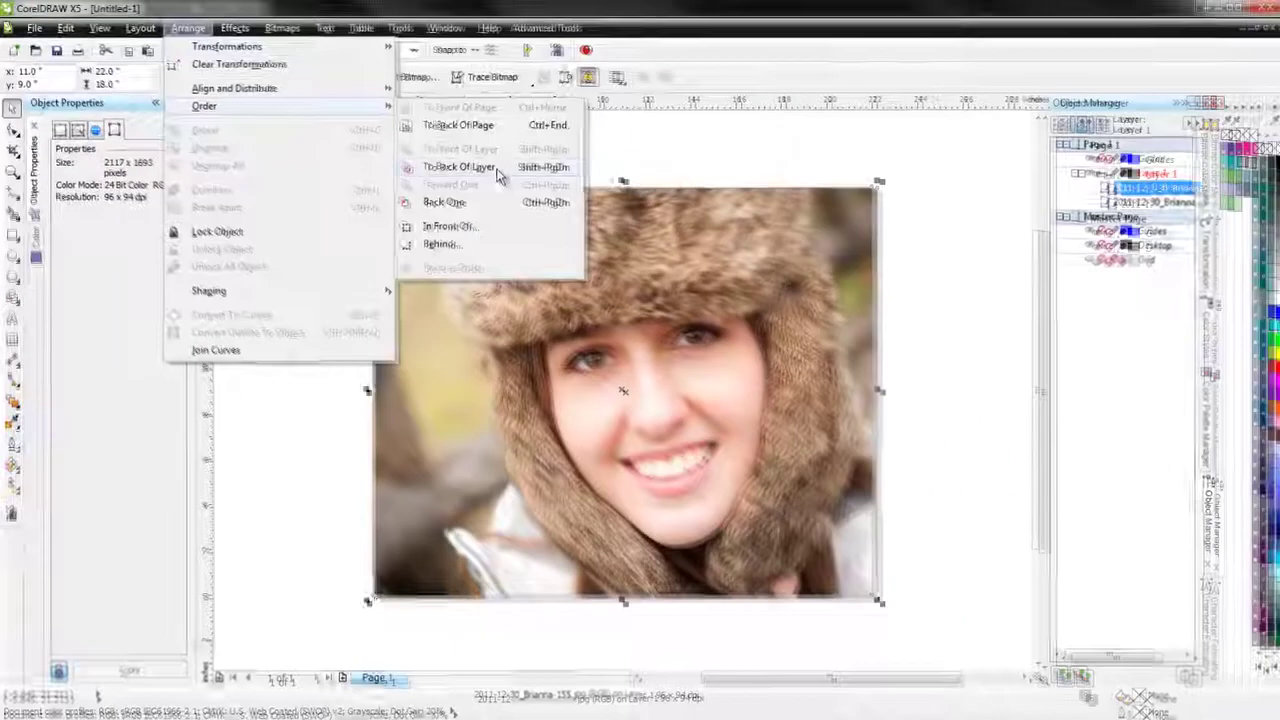
left_click(572, 207)
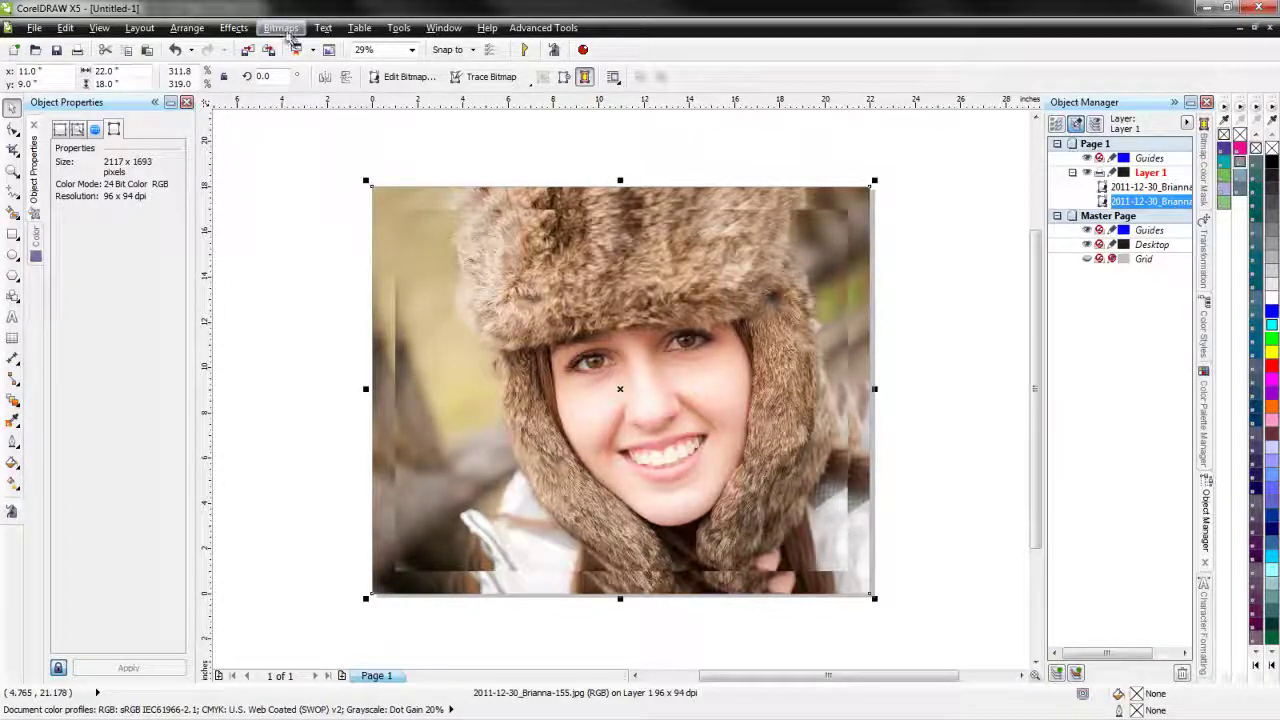
- Apply a 43-pixel Gaussian Blur to the enlarged background photo copy
left_click(283, 30)
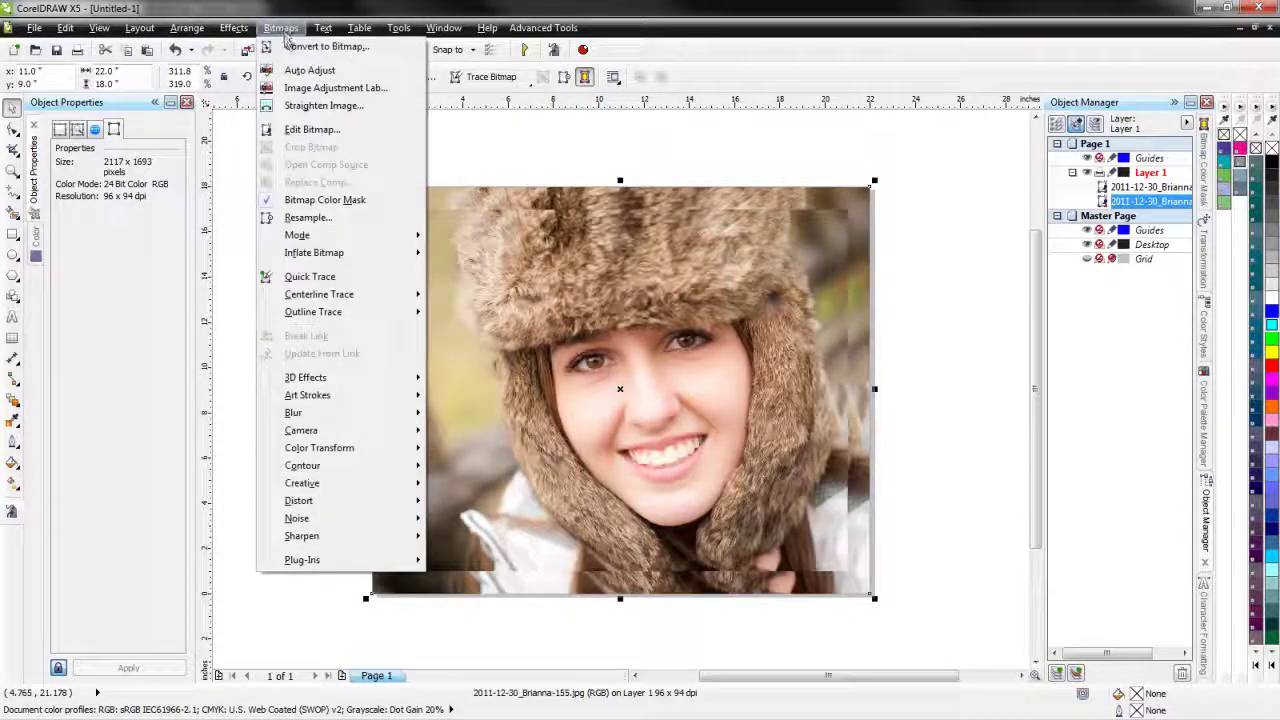
mouse_move(325, 418)
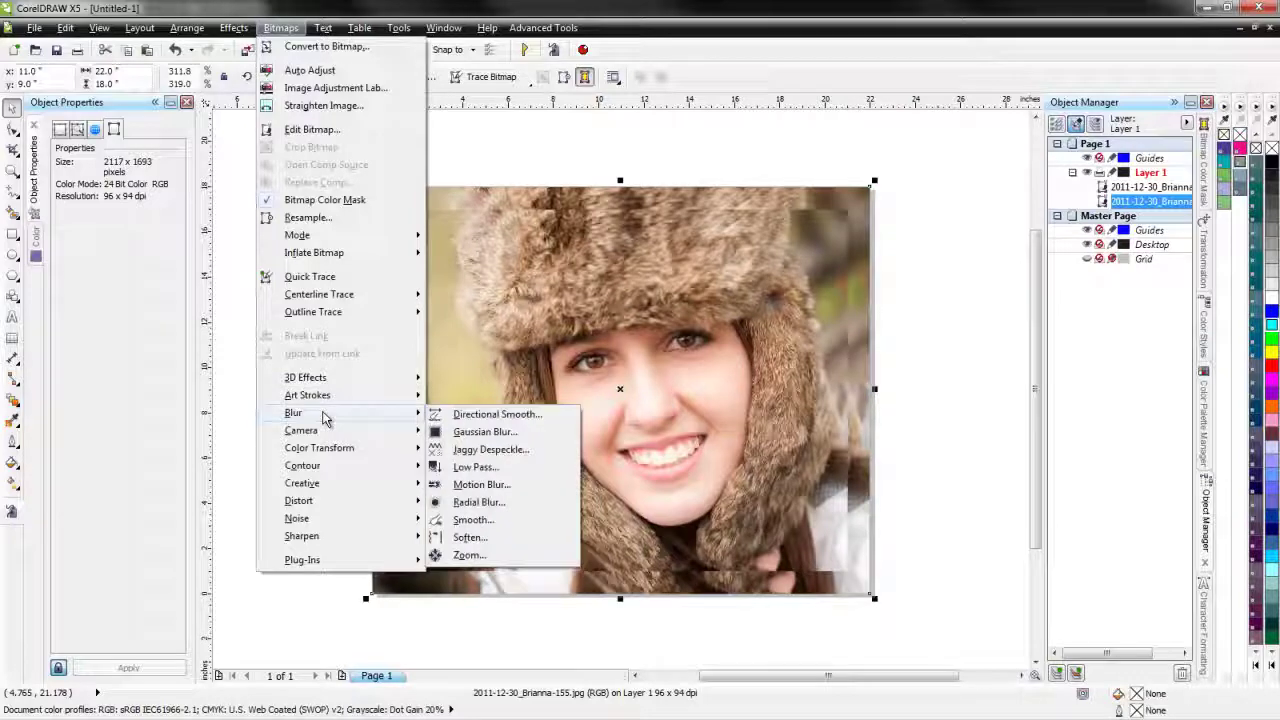
left_click(488, 434)
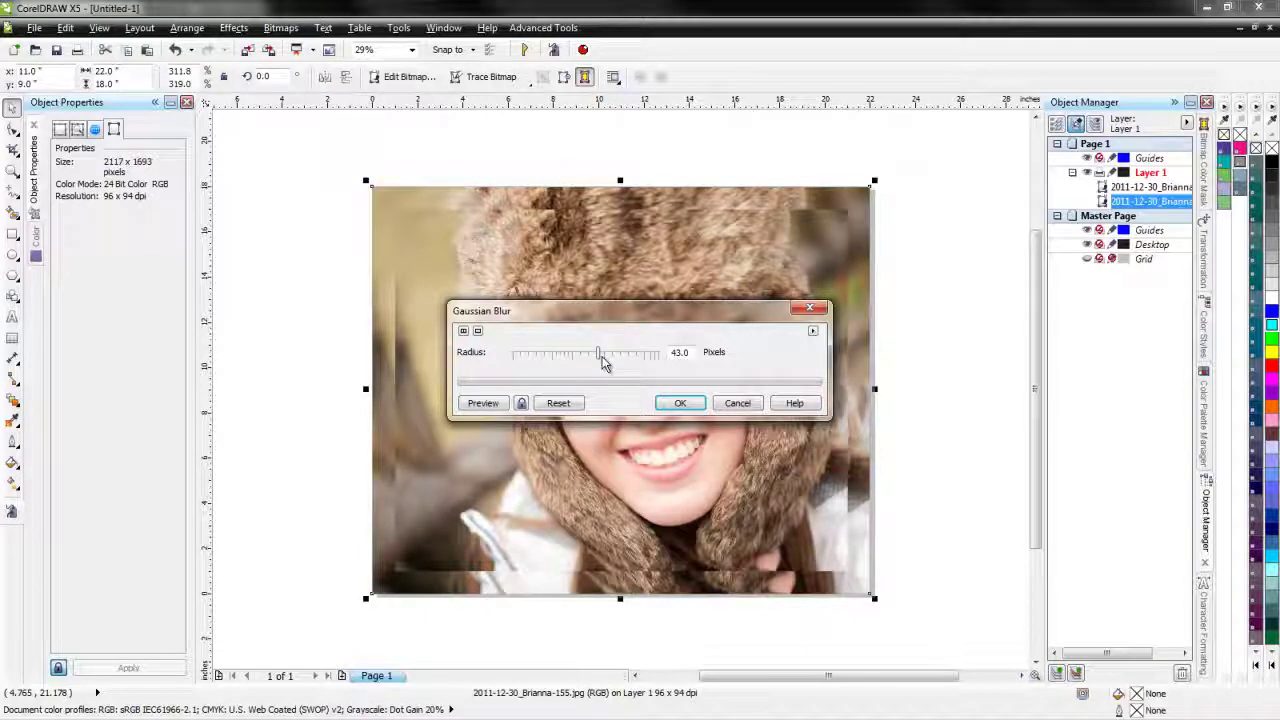
left_click(662, 404)
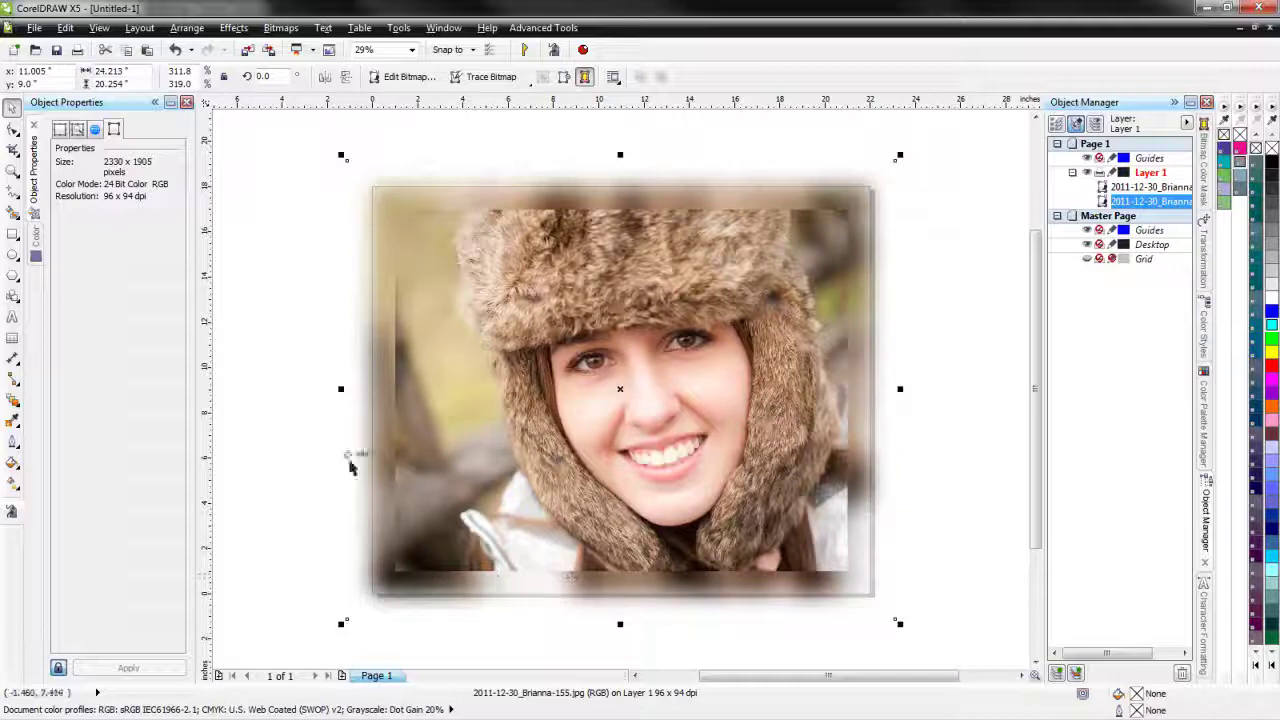
- Draw a page-sized rectangle and remove its outline
left_click(12, 234)
left_click(288, 245)
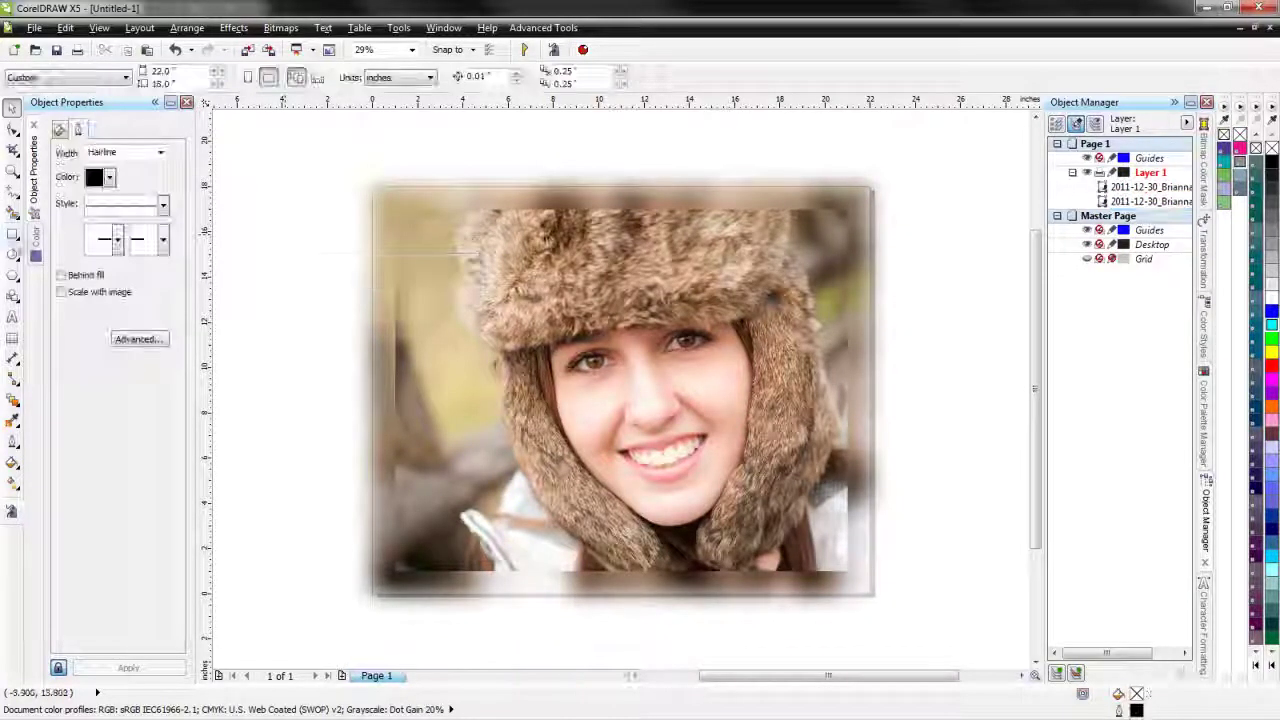
double_click(12, 234)
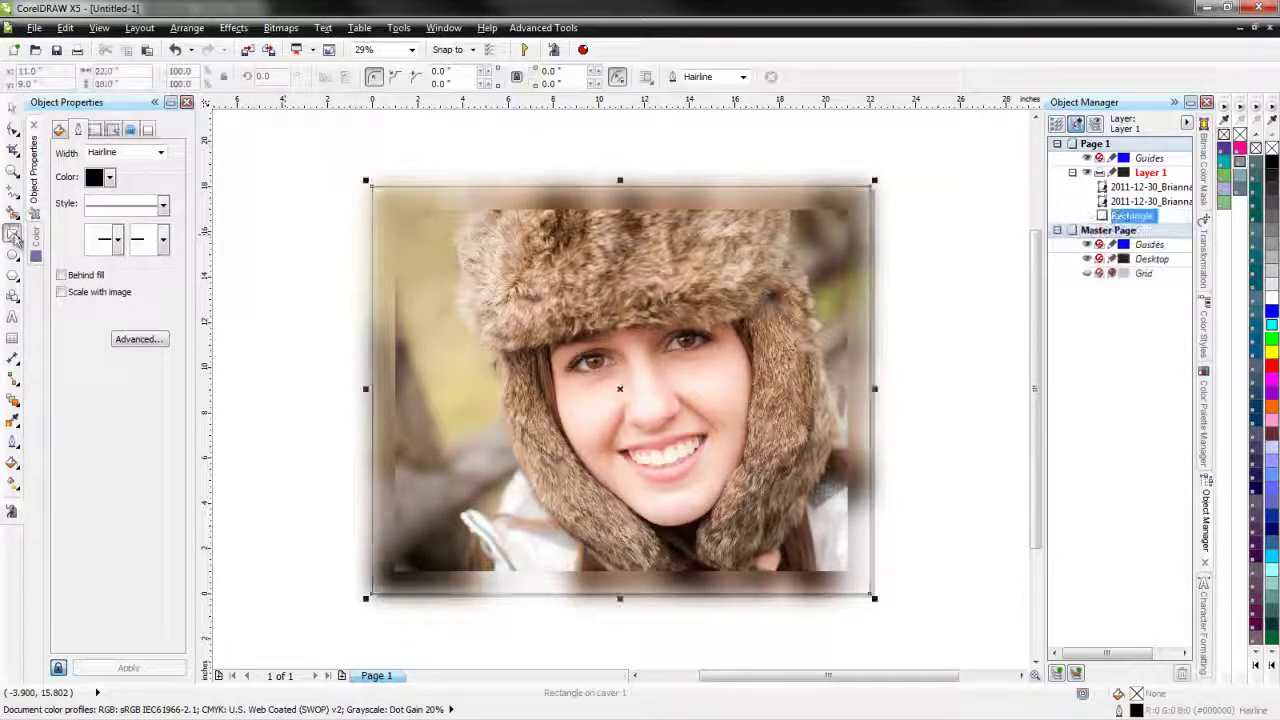
right_click(1224, 134)
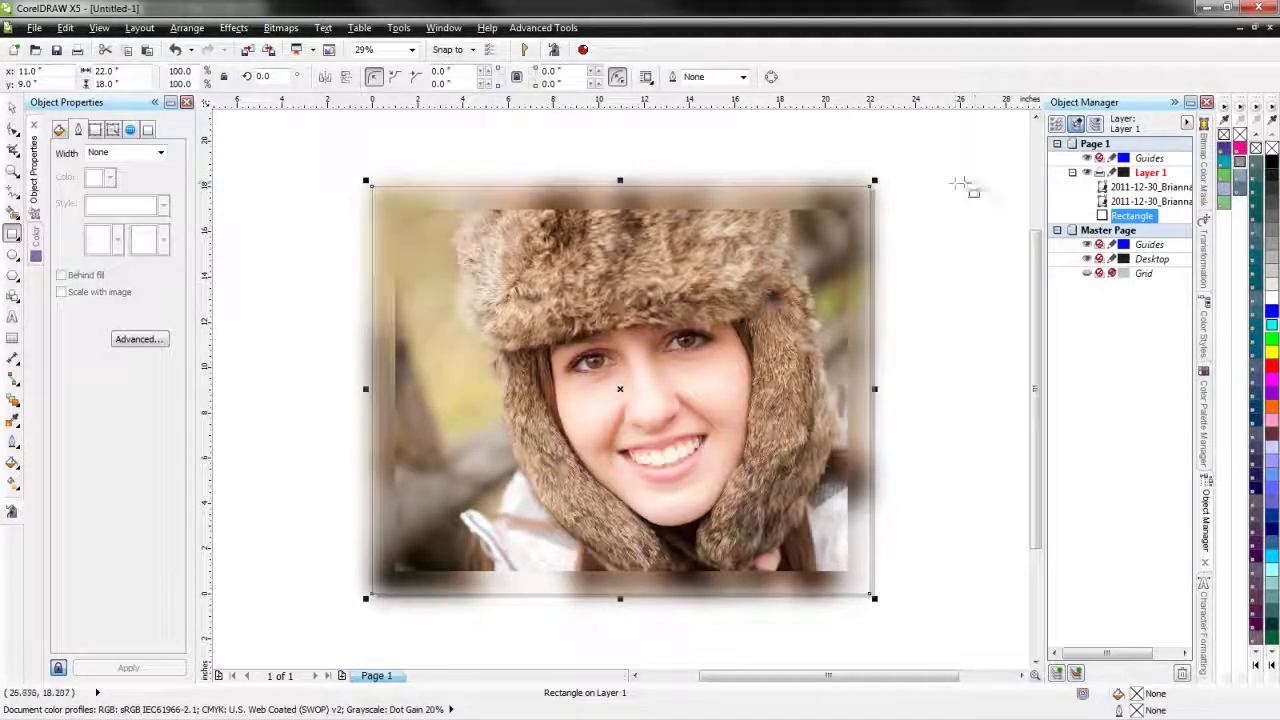
left_click(956, 186)
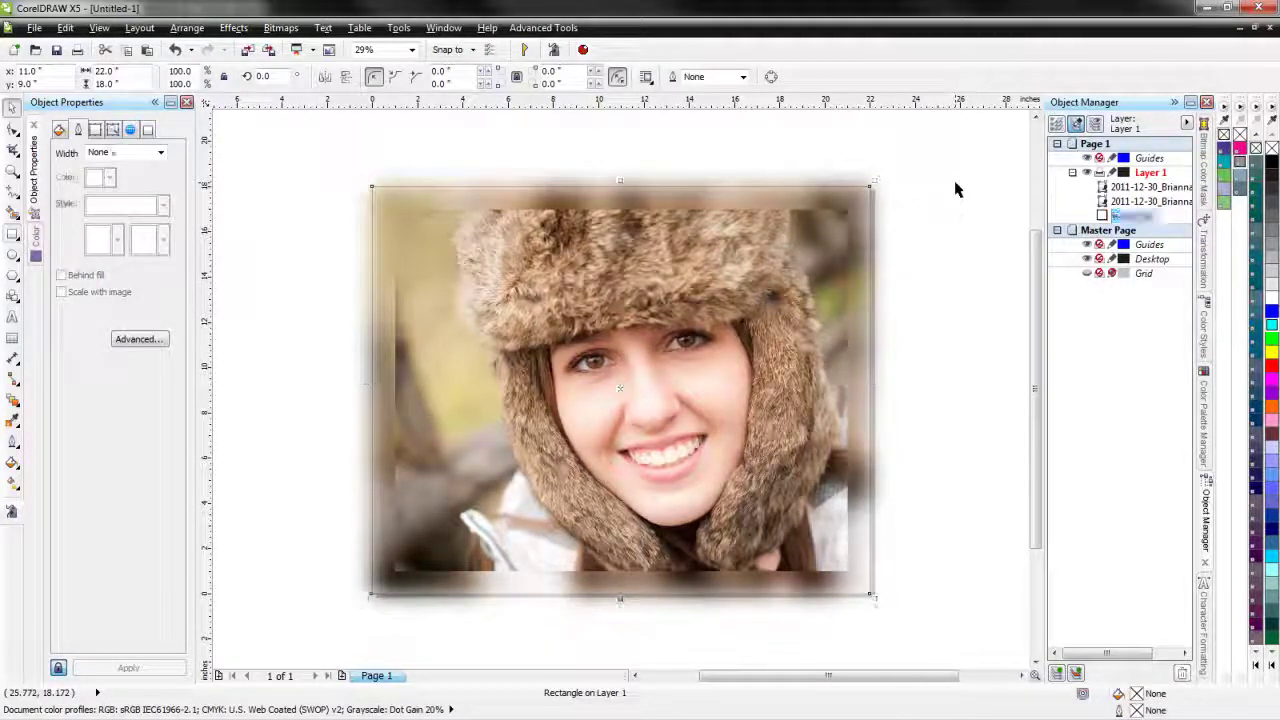
- Try PowerClip Place Inside Container on the blurred photo, dismissing the invalid-object warning
left_click(862, 191)
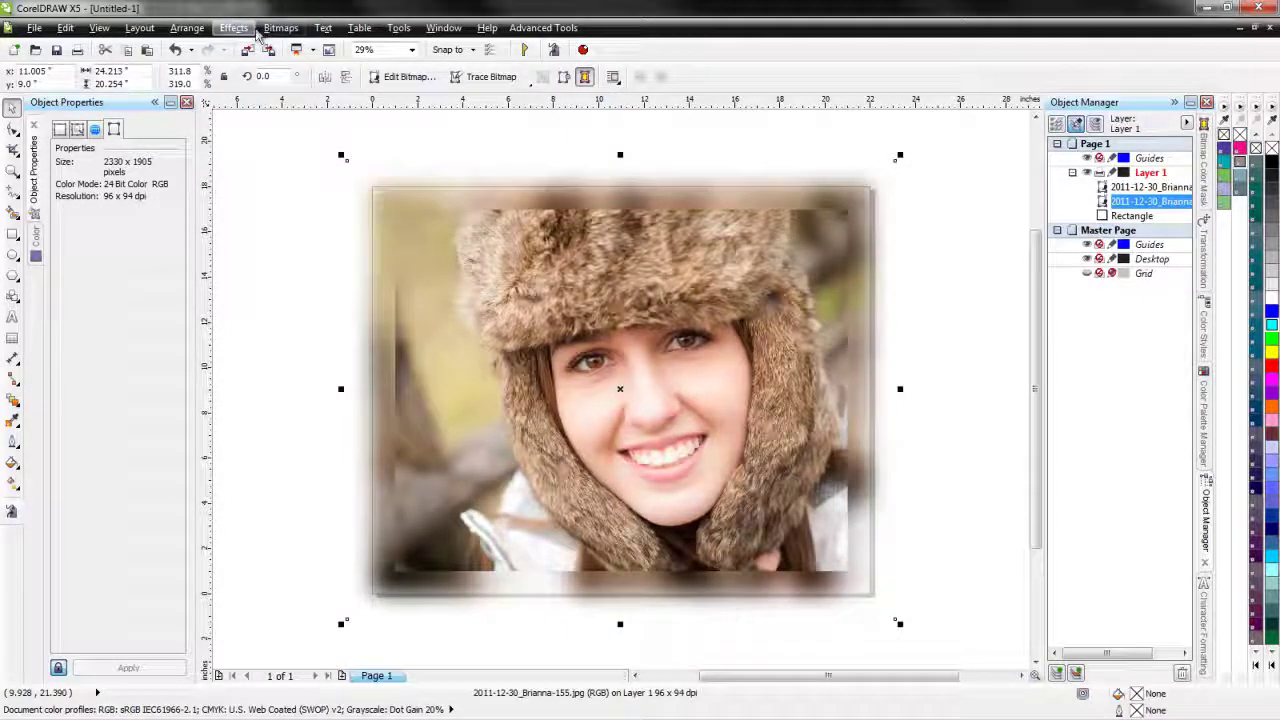
left_click(233, 27)
mouse_move(280, 258)
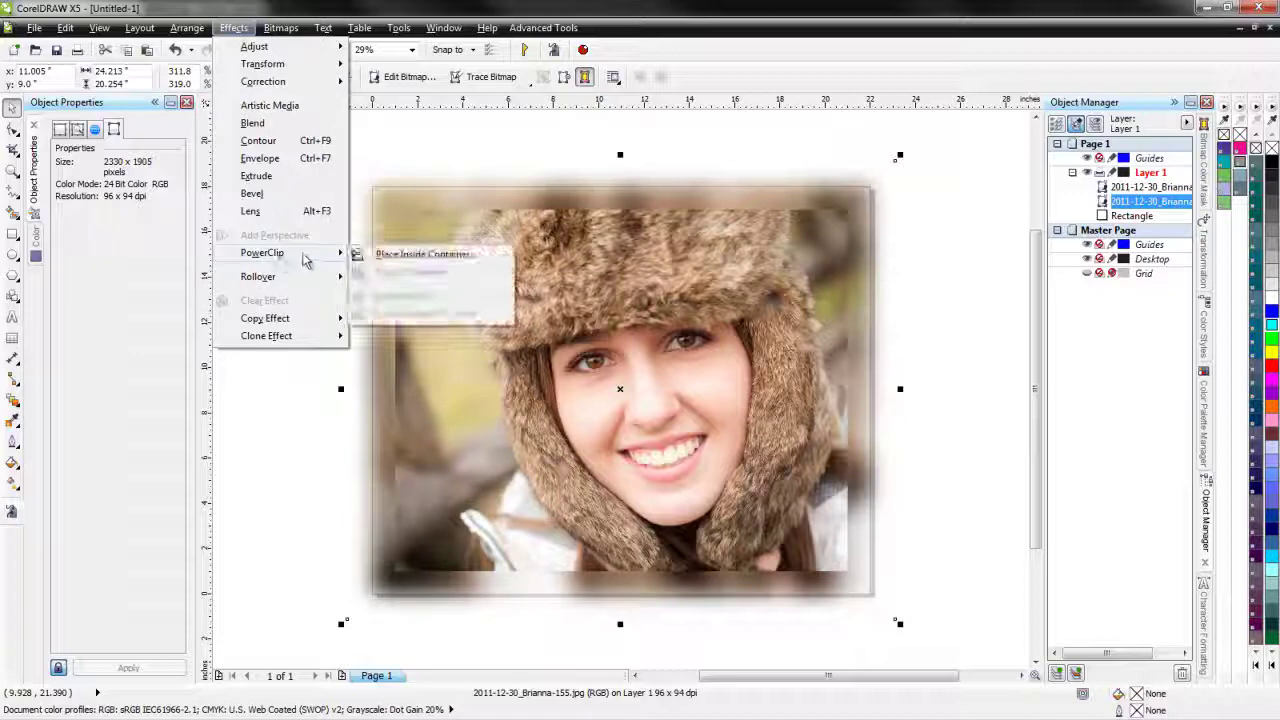
left_click(400, 255)
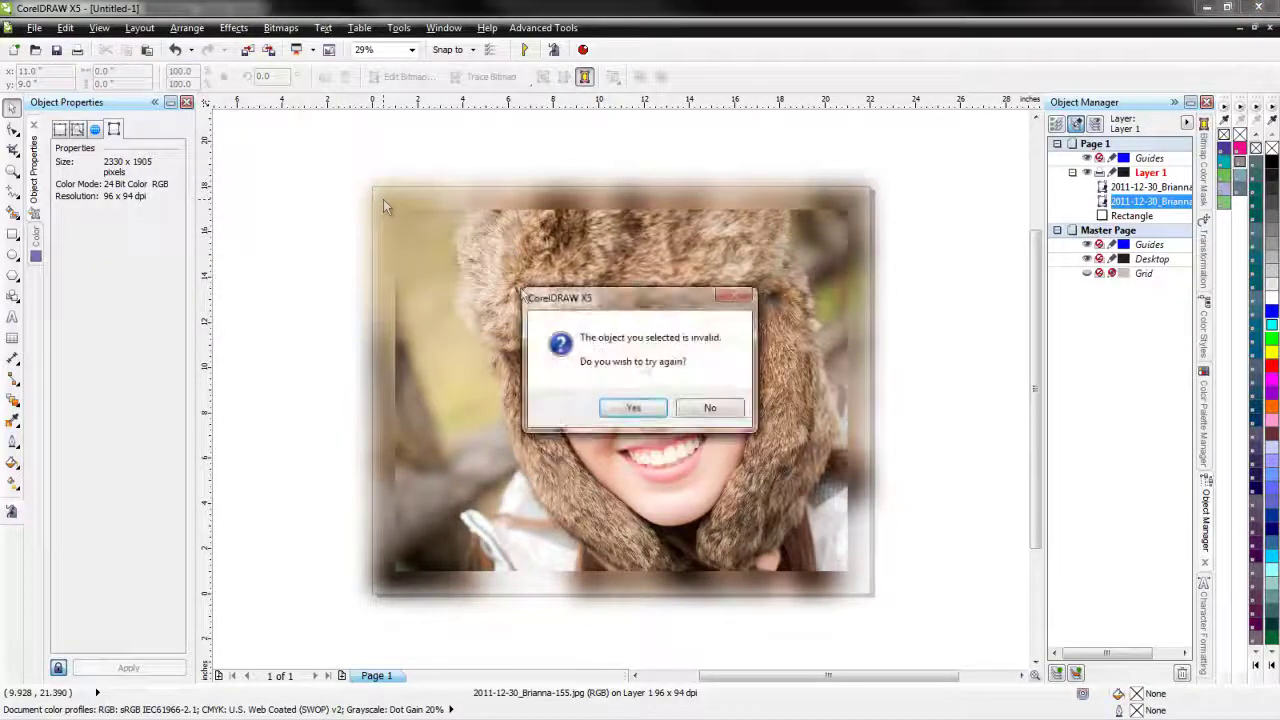
left_click(709, 408)
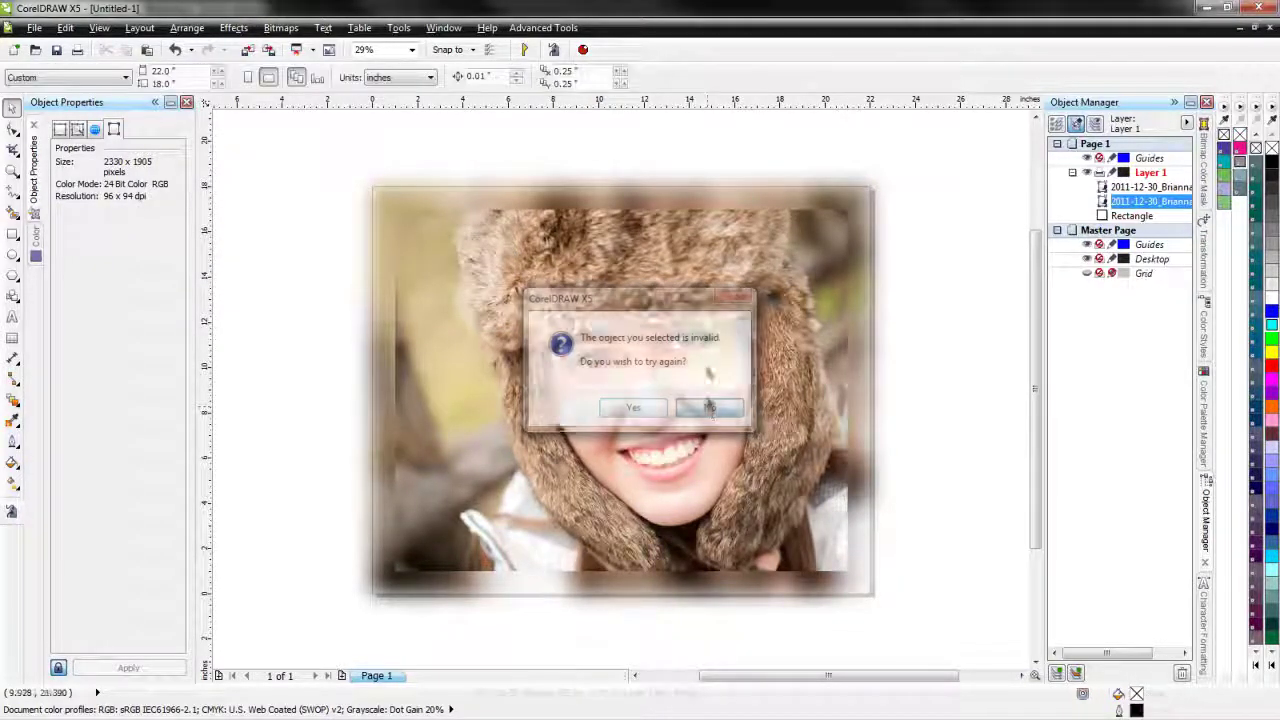
- Move the photo one step back so it sits below the Rectangle in the Object Manager
left_click(529, 179)
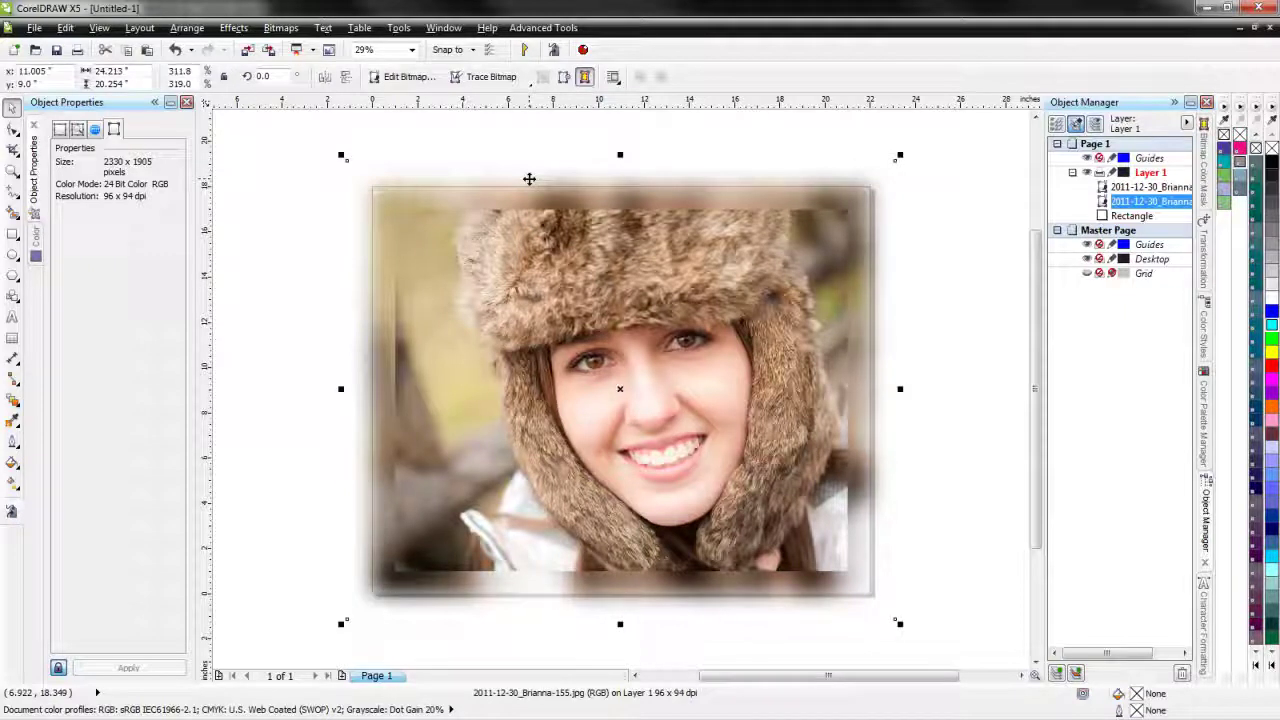
key("ctrl+Page_Down")
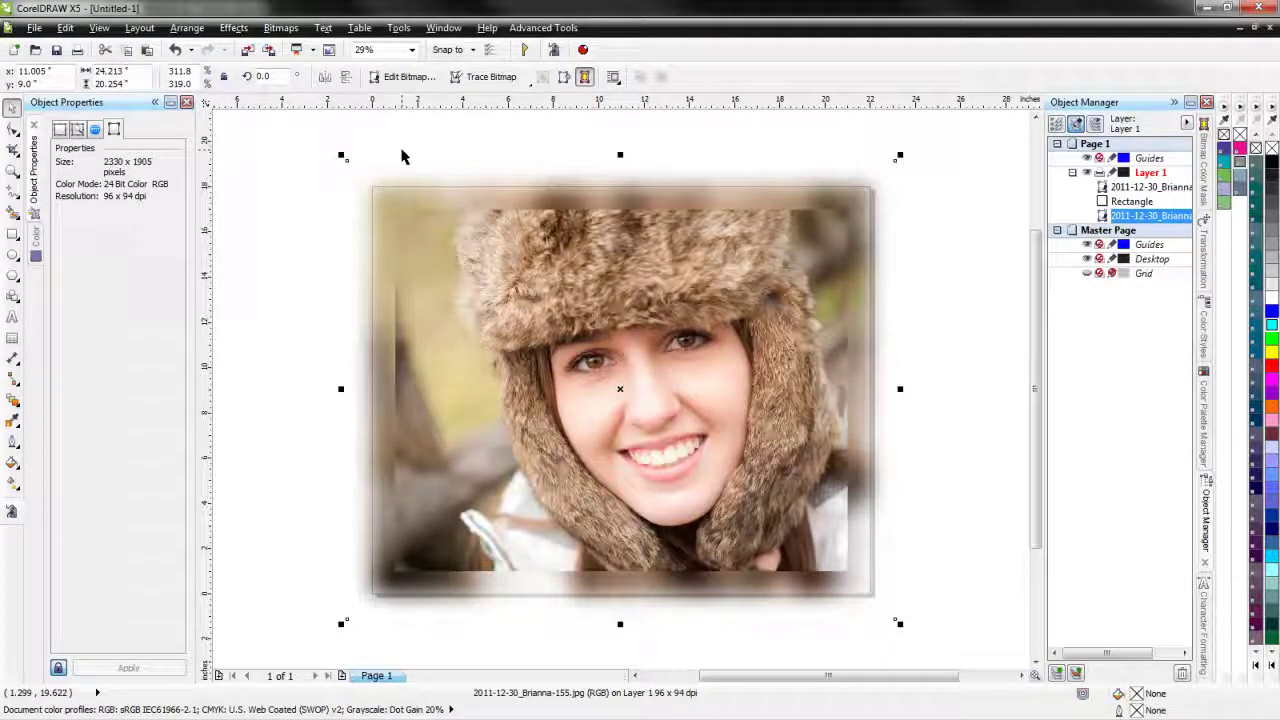
mouse_move(1125, 215)
left_mouse_down()
mouse_move(1128, 190)
mouse_move(1125, 215)
left_mouse_up()
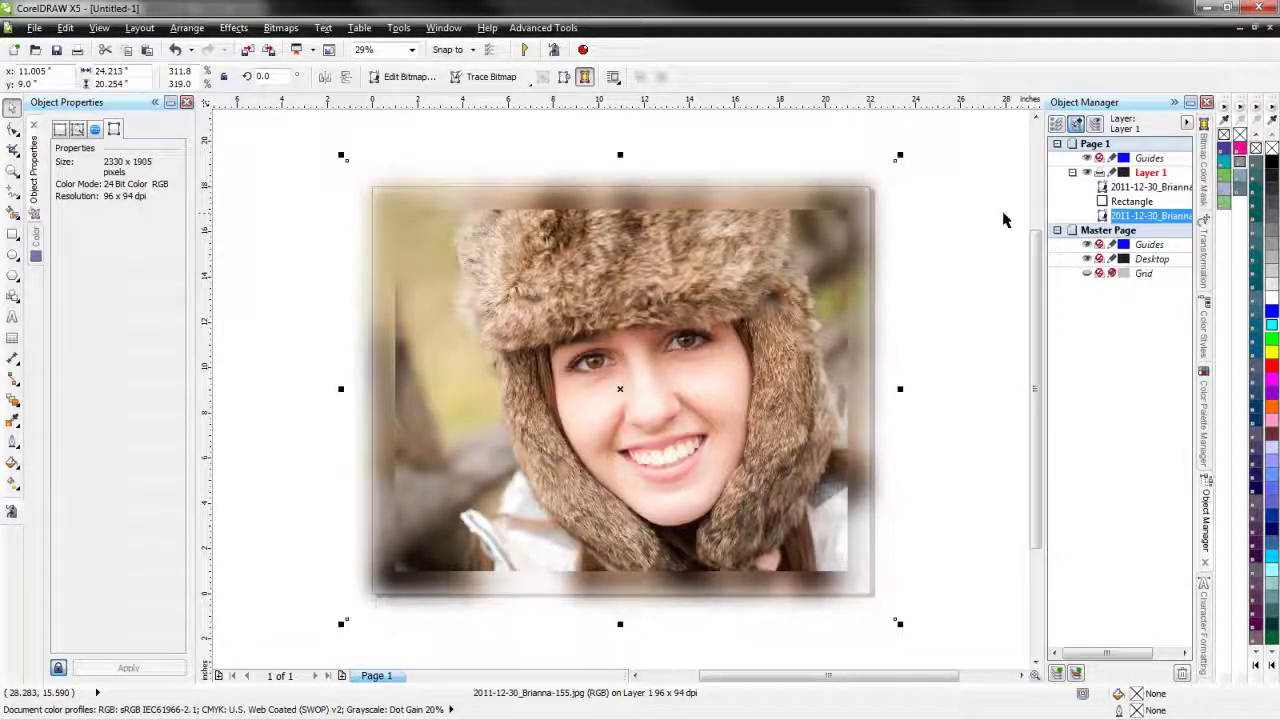
- PowerClip the blurred photo inside the rectangle
left_click(233, 27)
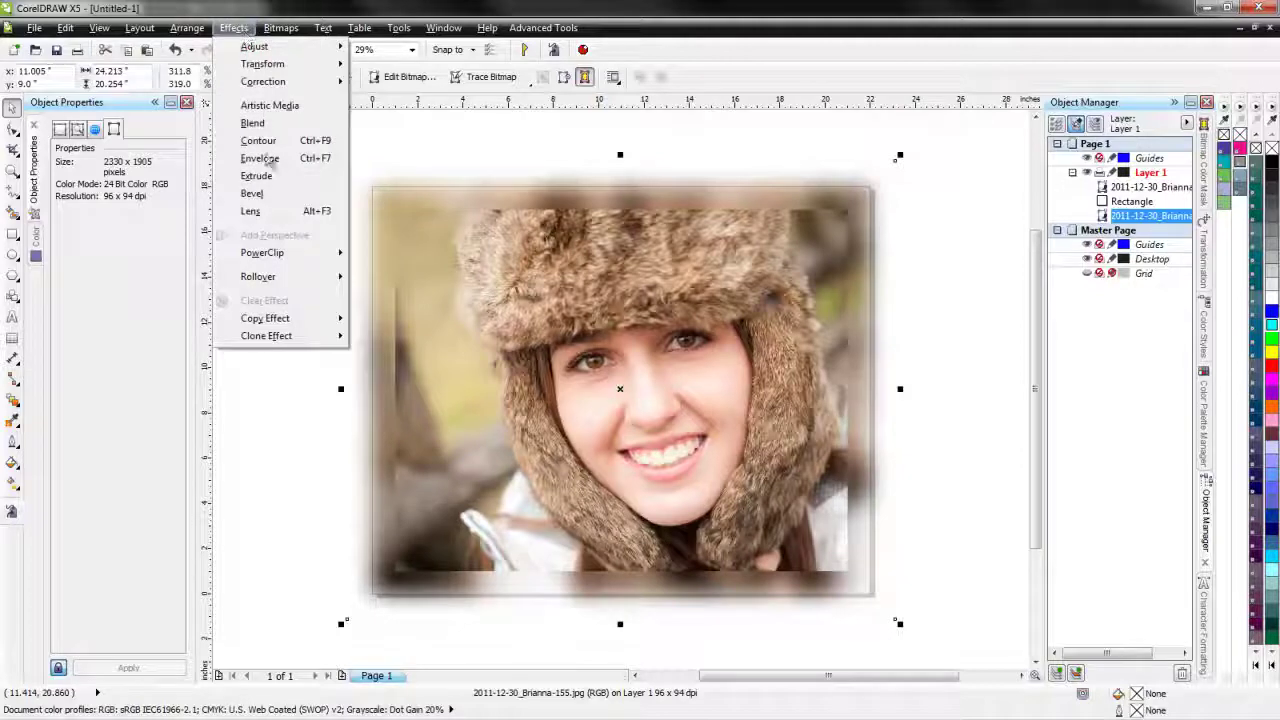
mouse_move(287, 258)
left_click(418, 254)
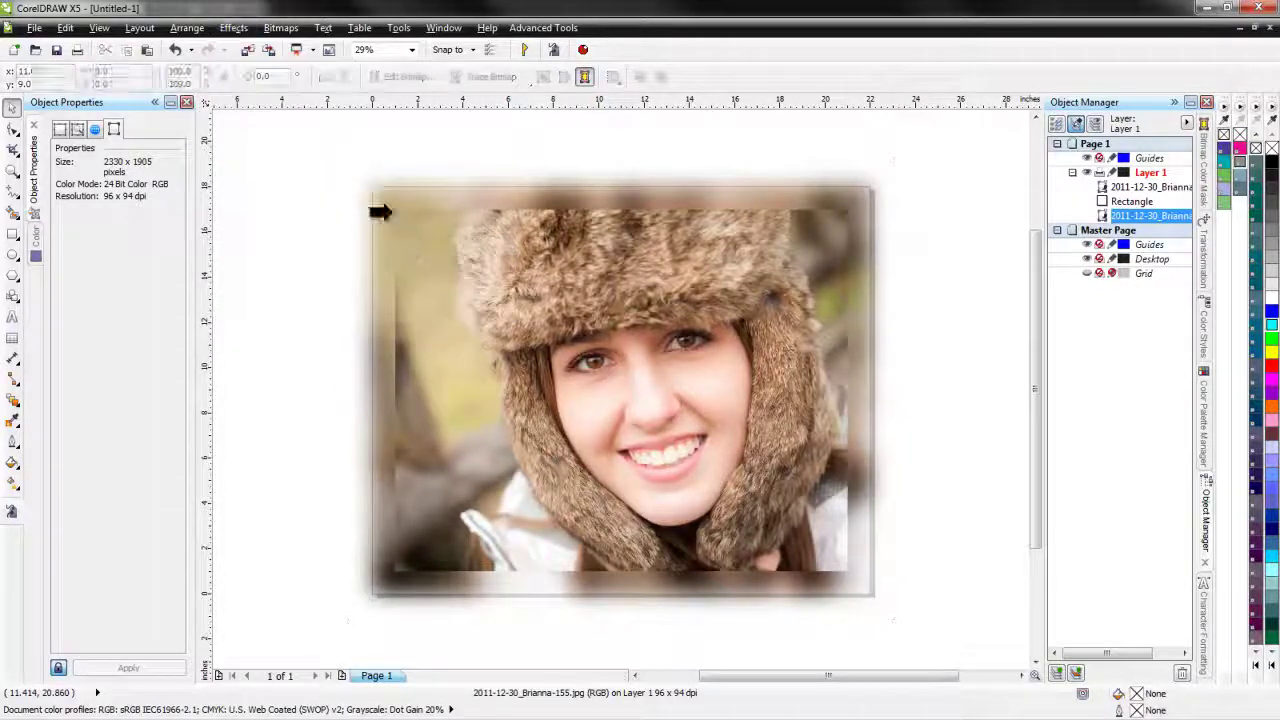
left_click(386, 198)
- Delete the feathered PowerClip frame, leaving the sharp original photo
left_click(323, 157)
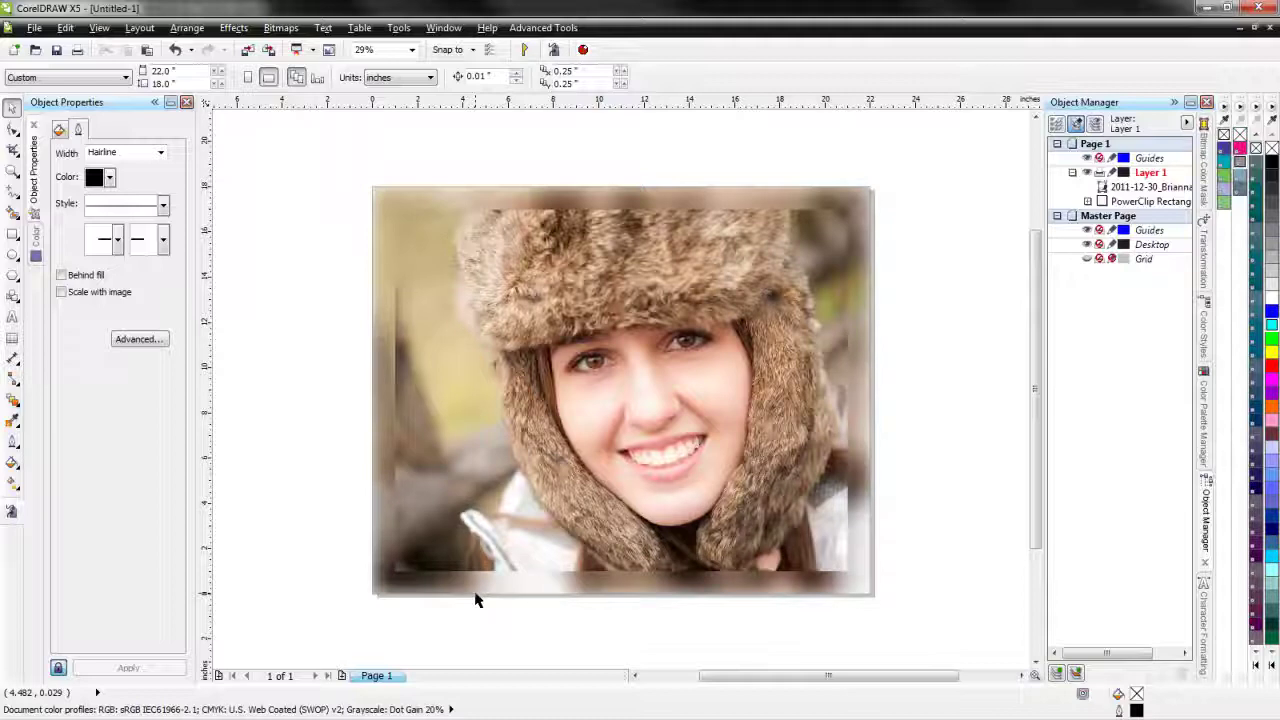
left_click(498, 200)
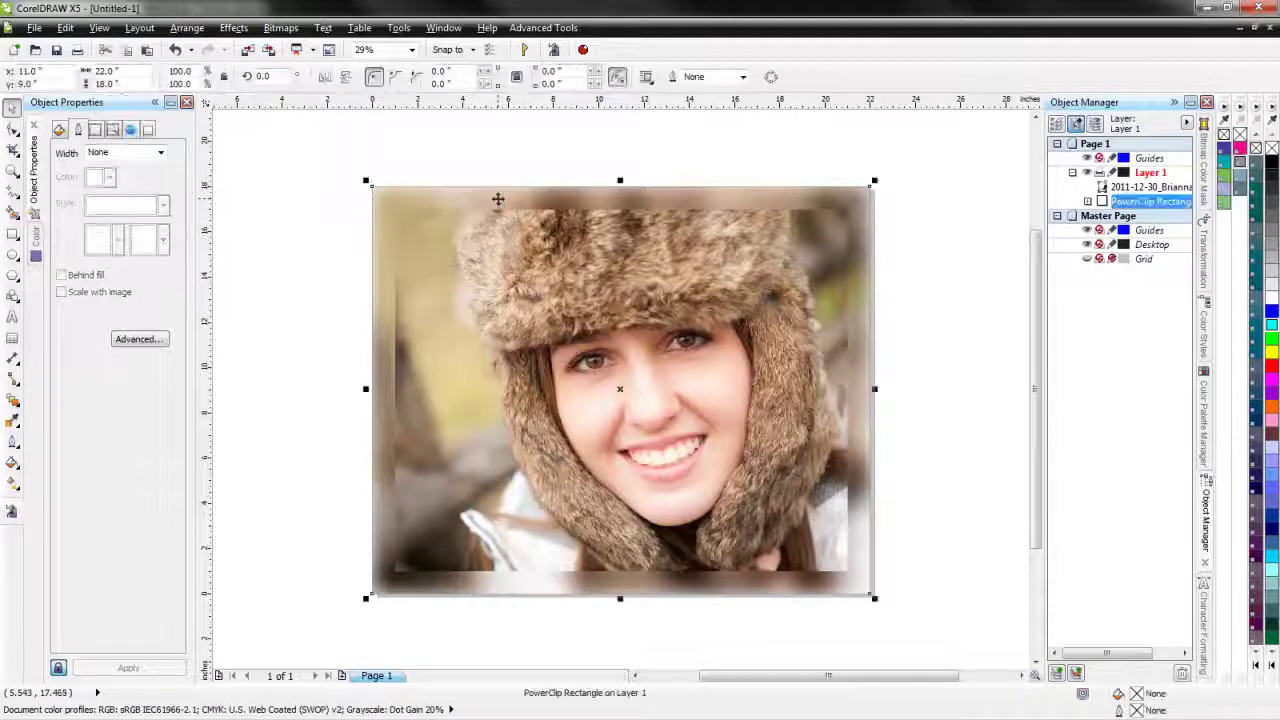
key("Delete")
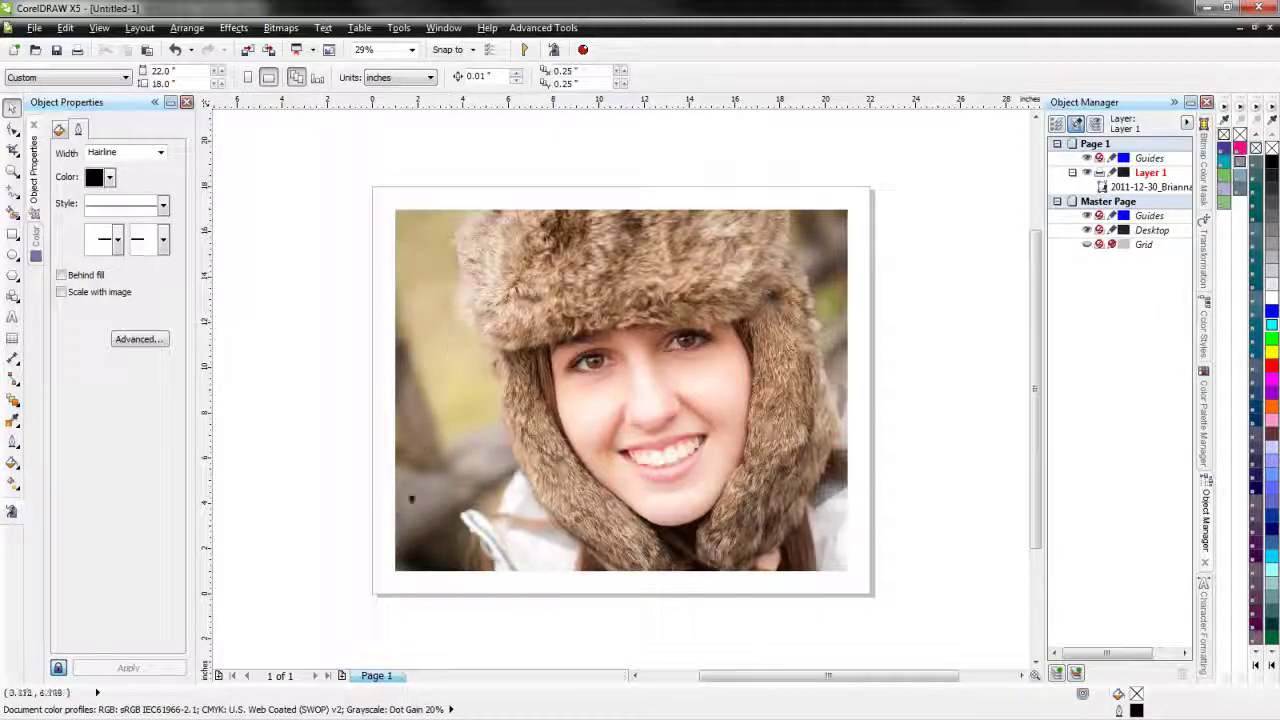
- Add a second page and bring a copy of the page 1 photo onto it
left_click(341, 676)
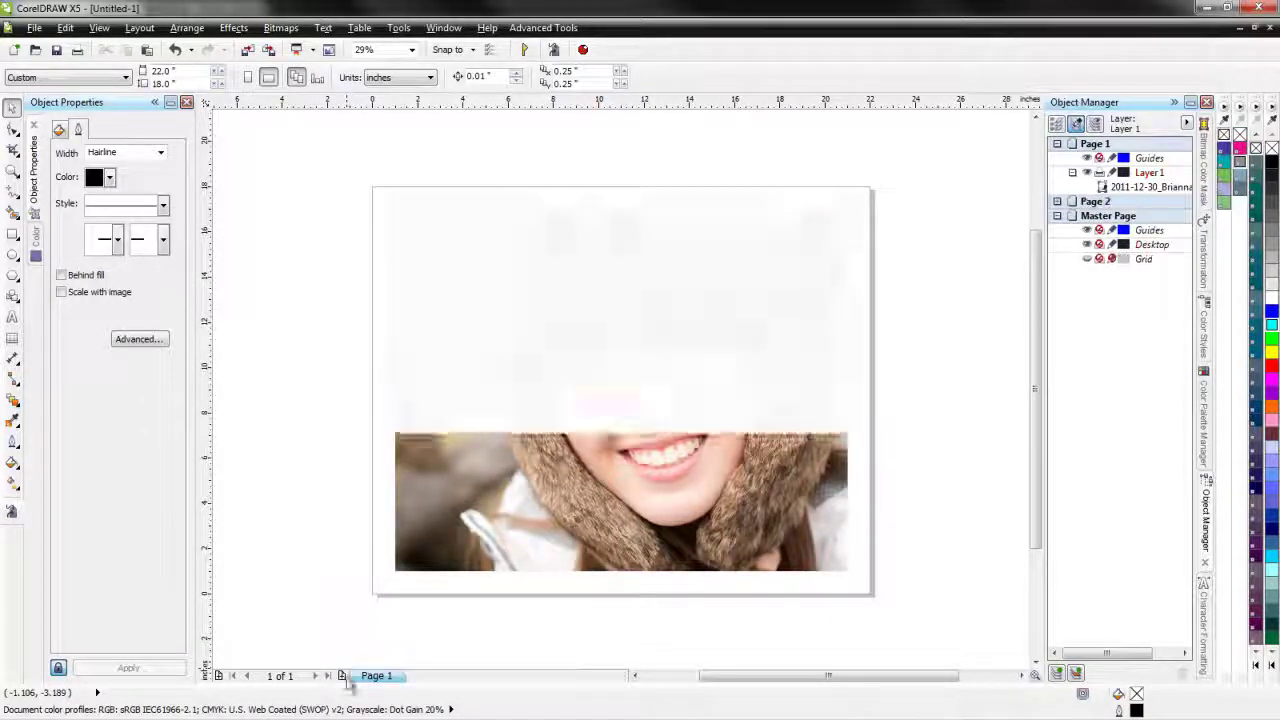
left_click(376, 676)
left_click(509, 392)
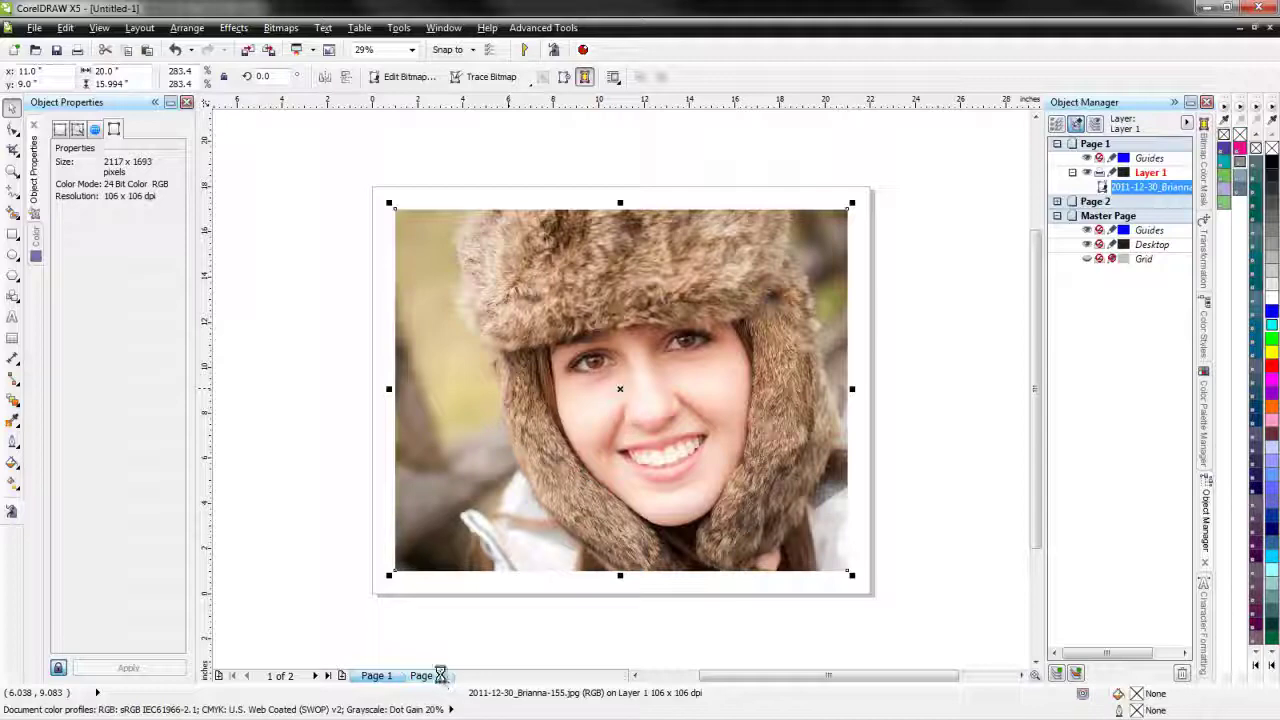
left_click(436, 676)
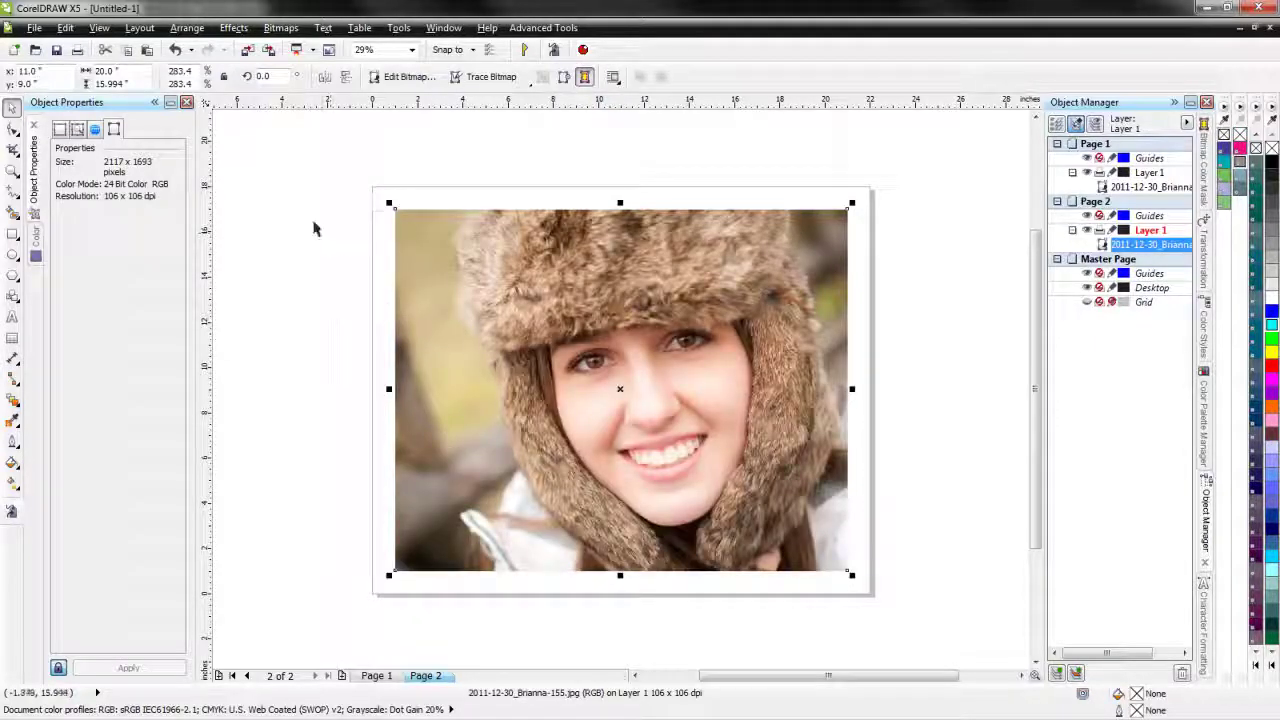
left_click(14, 152)
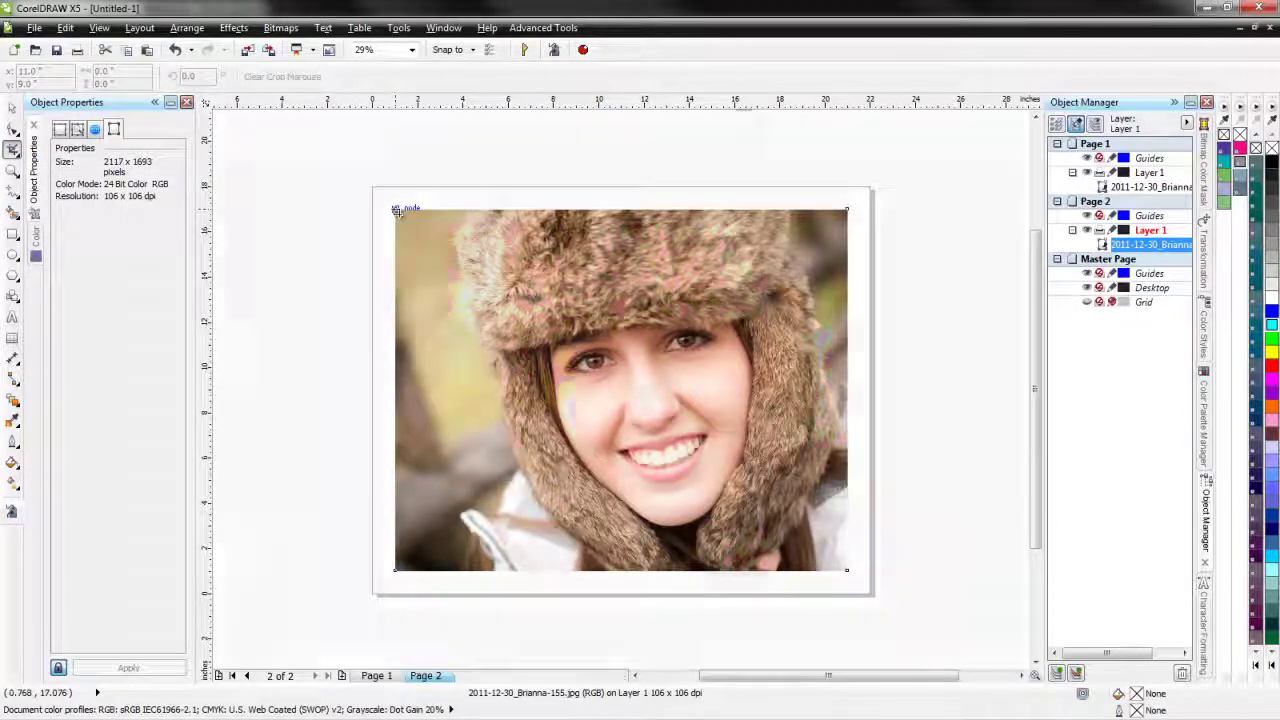
- Crop the page 2 photo to a 1-inch strip at x 1.5 inch along its left edge (106 x 1693 px)
left_click_drag(396, 210, 438, 572)
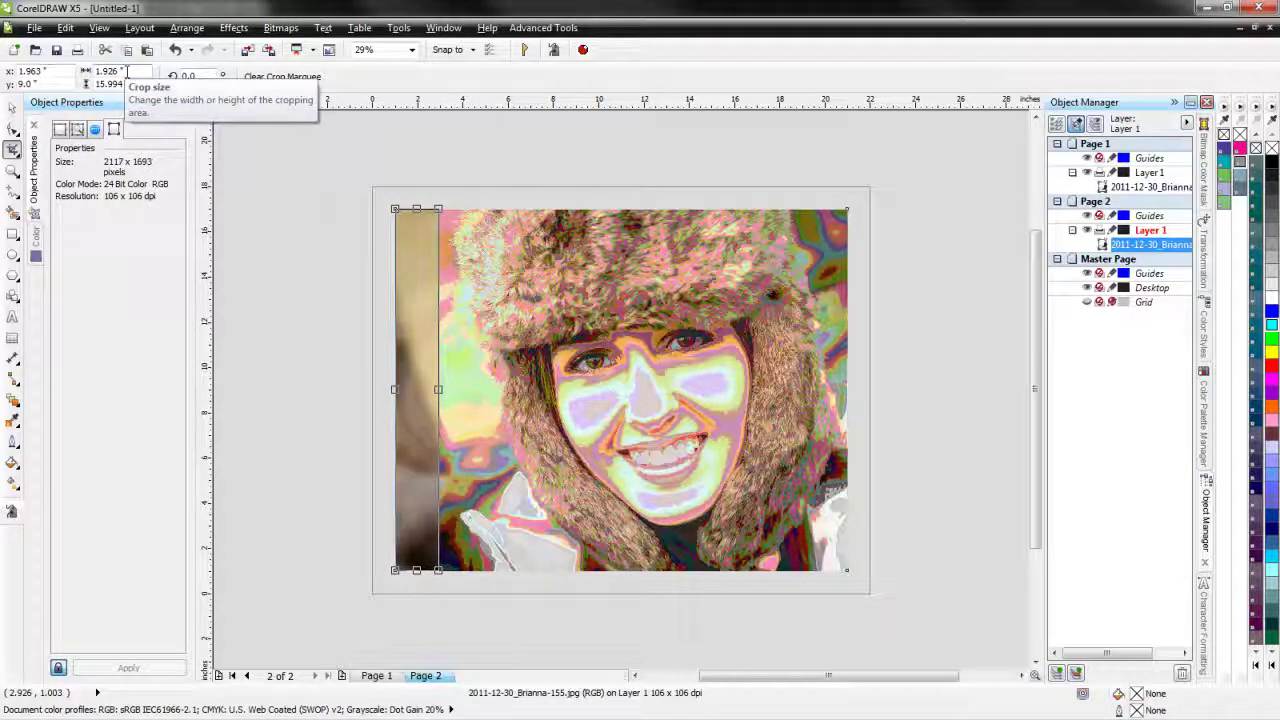
double_click(127, 73)
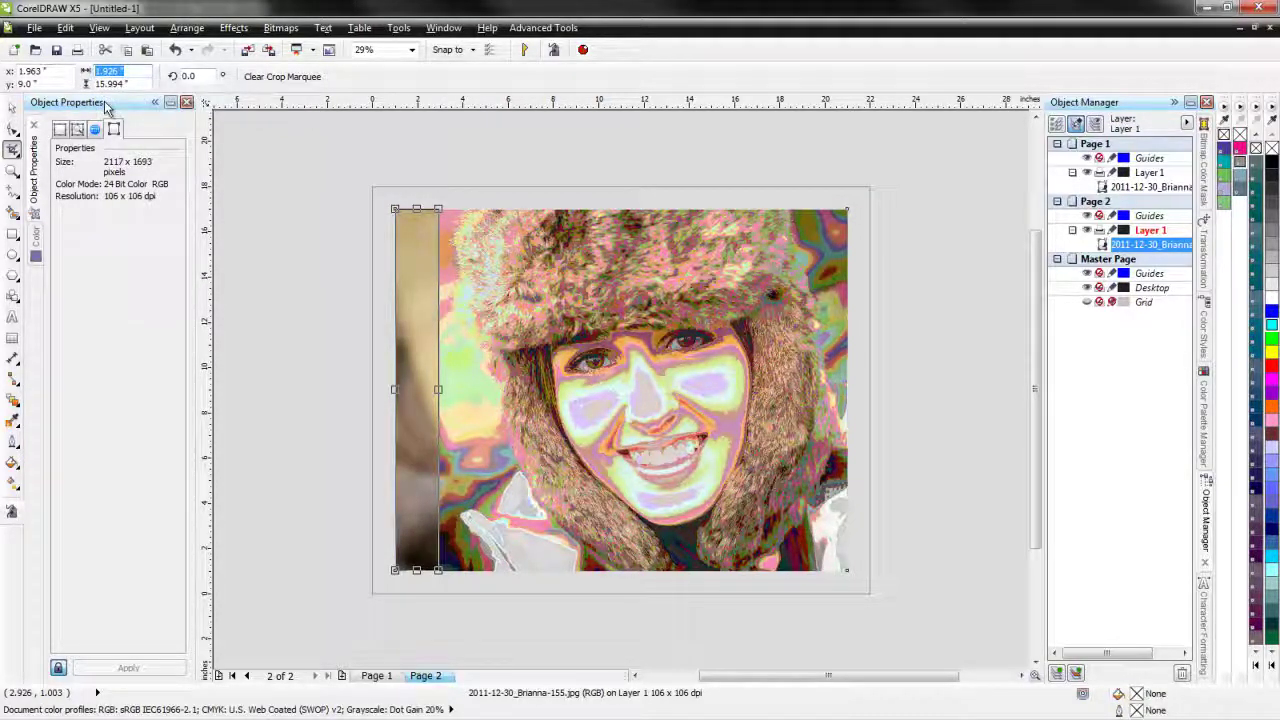
key("Return")
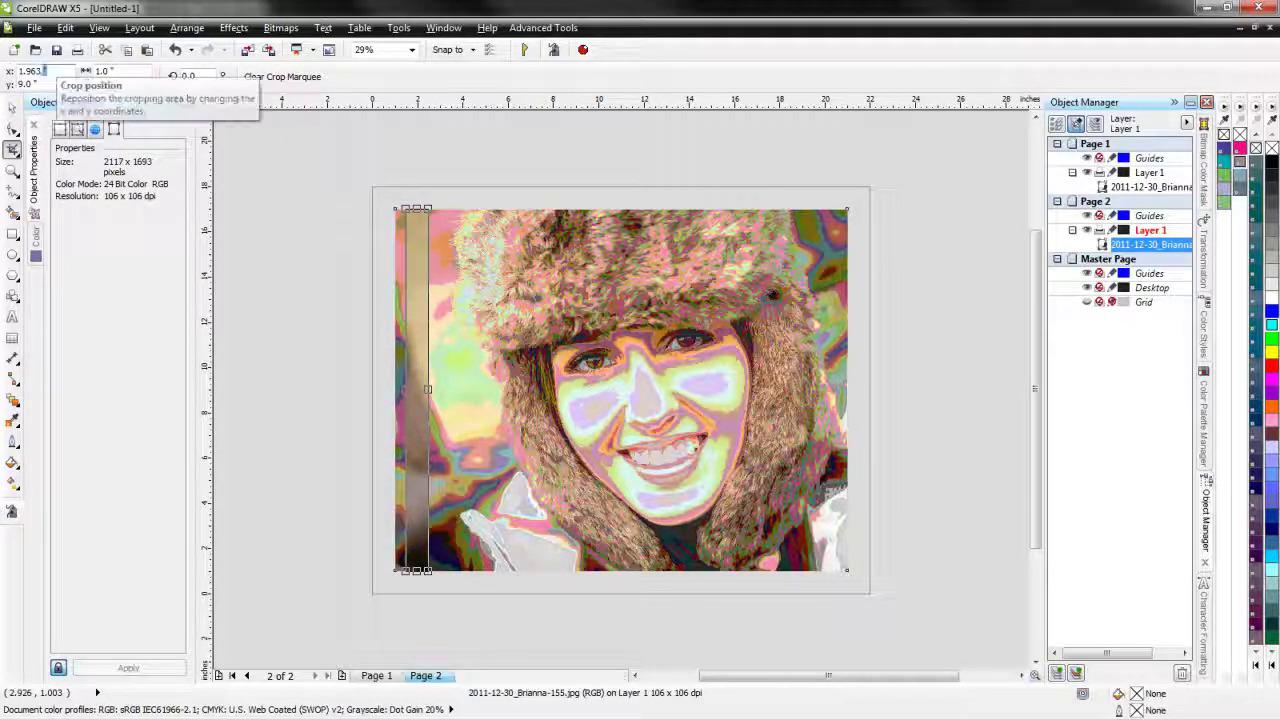
type("0.5")
key("Return")
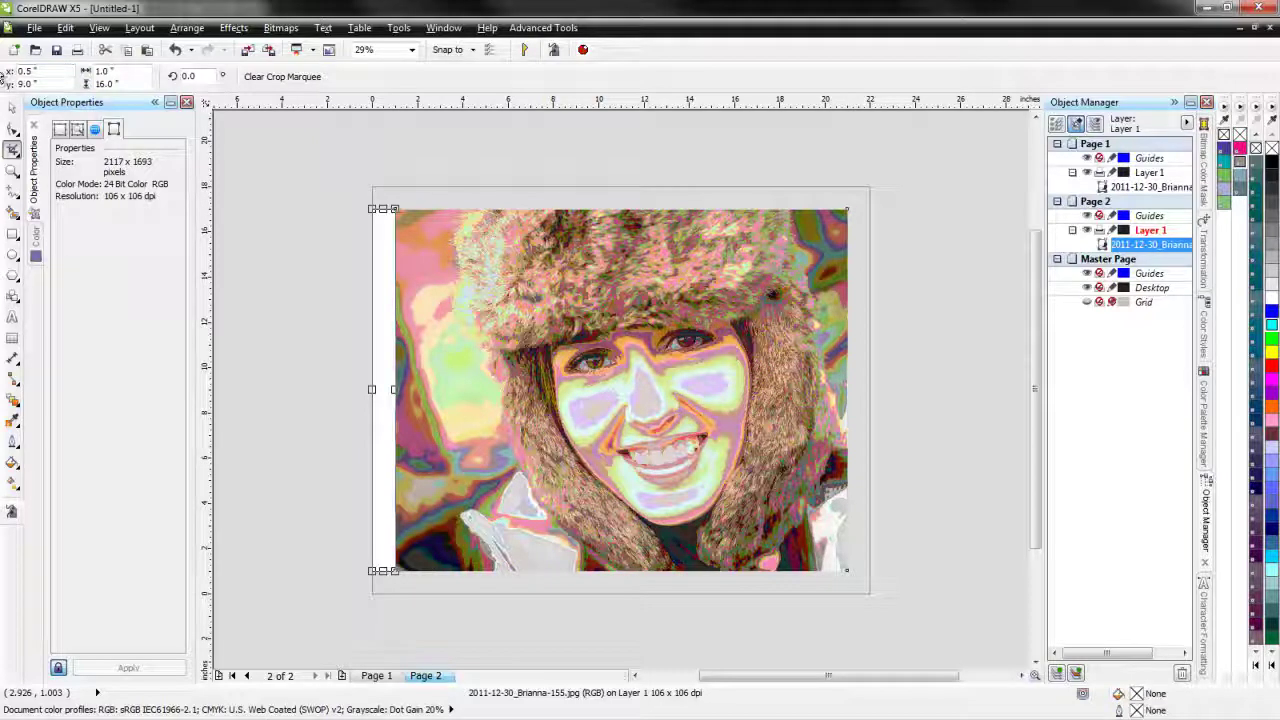
double_click(14, 71)
type("1")
key("Return")
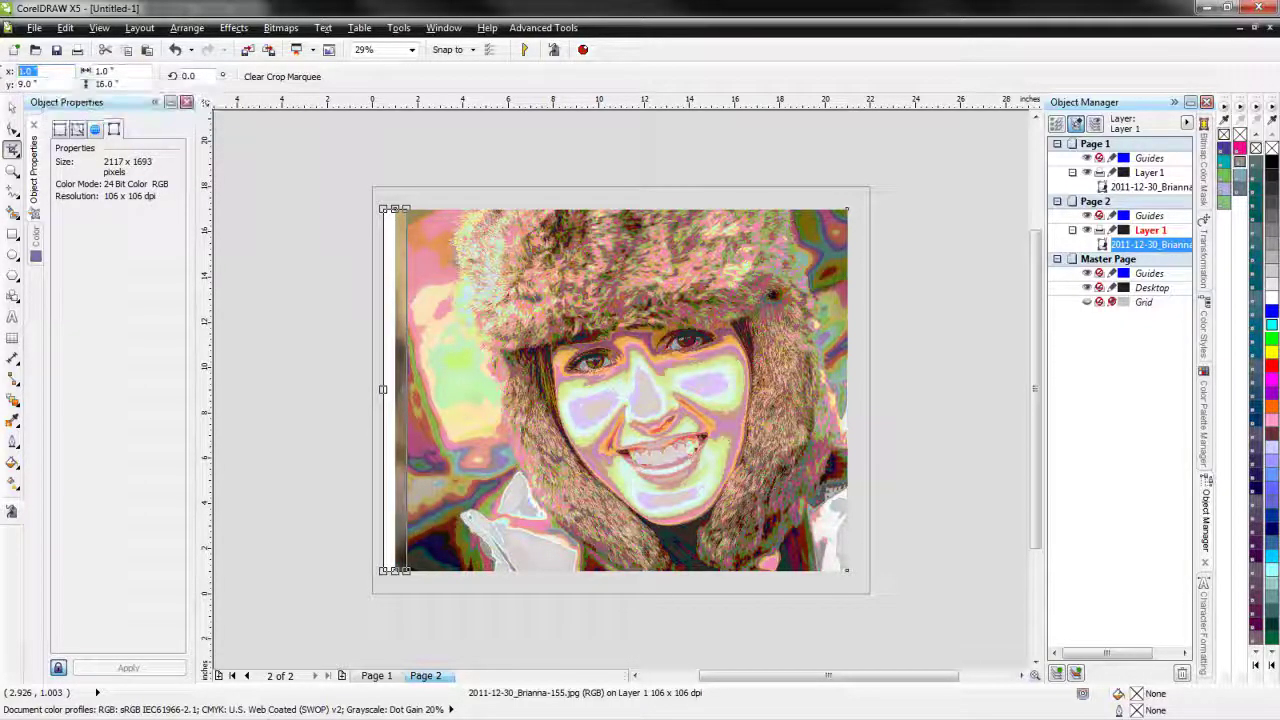
type("1.5")
key("Return")
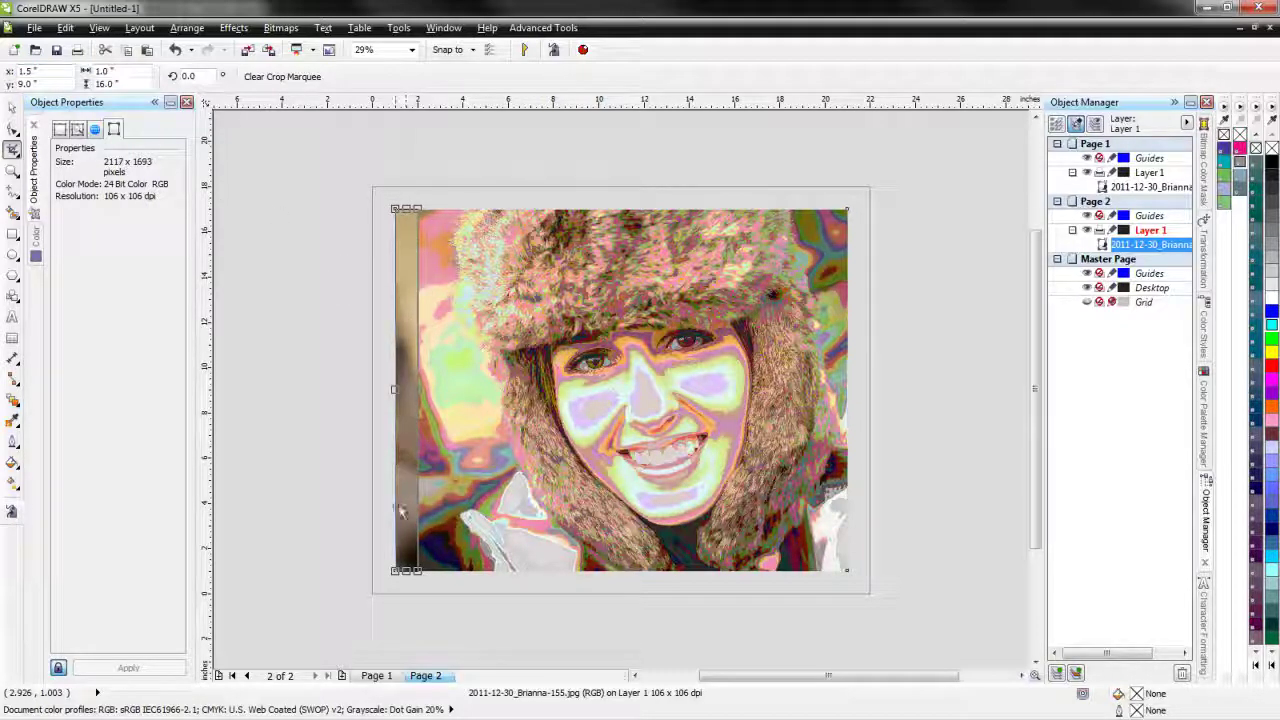
double_click(405, 455)
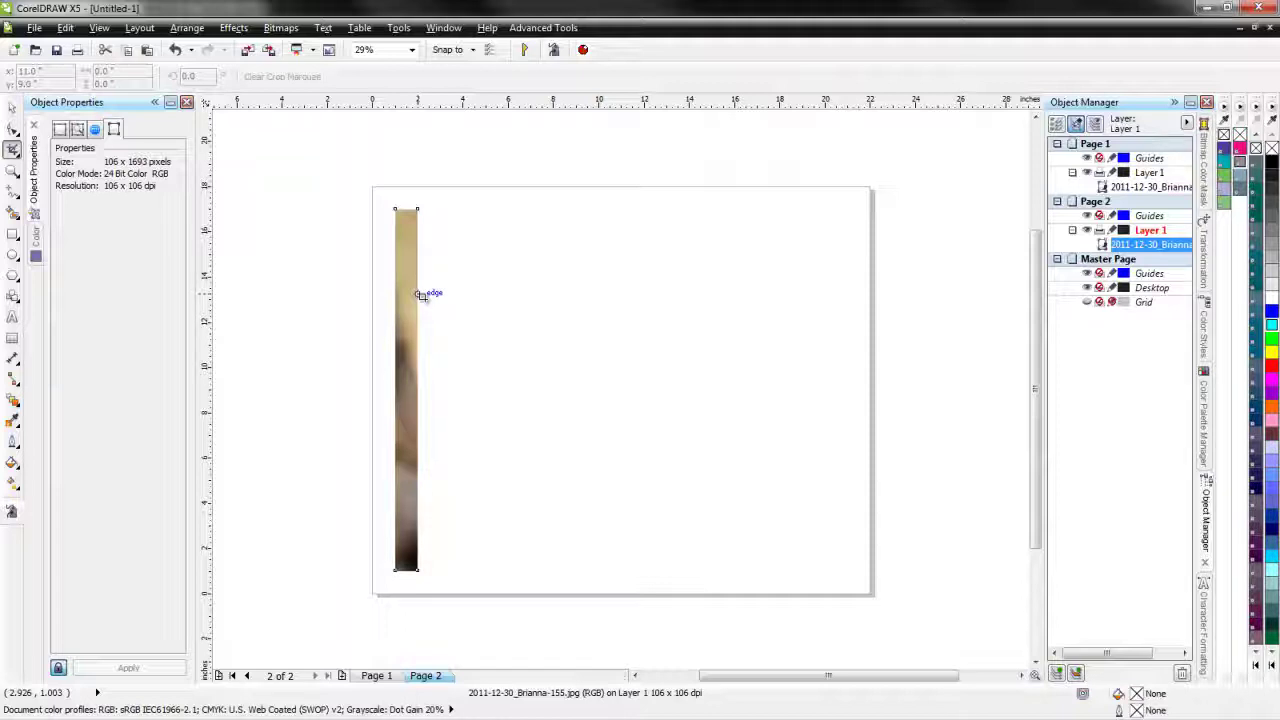
- Move the cropped strip from page 2 onto page 1
key("Delete")
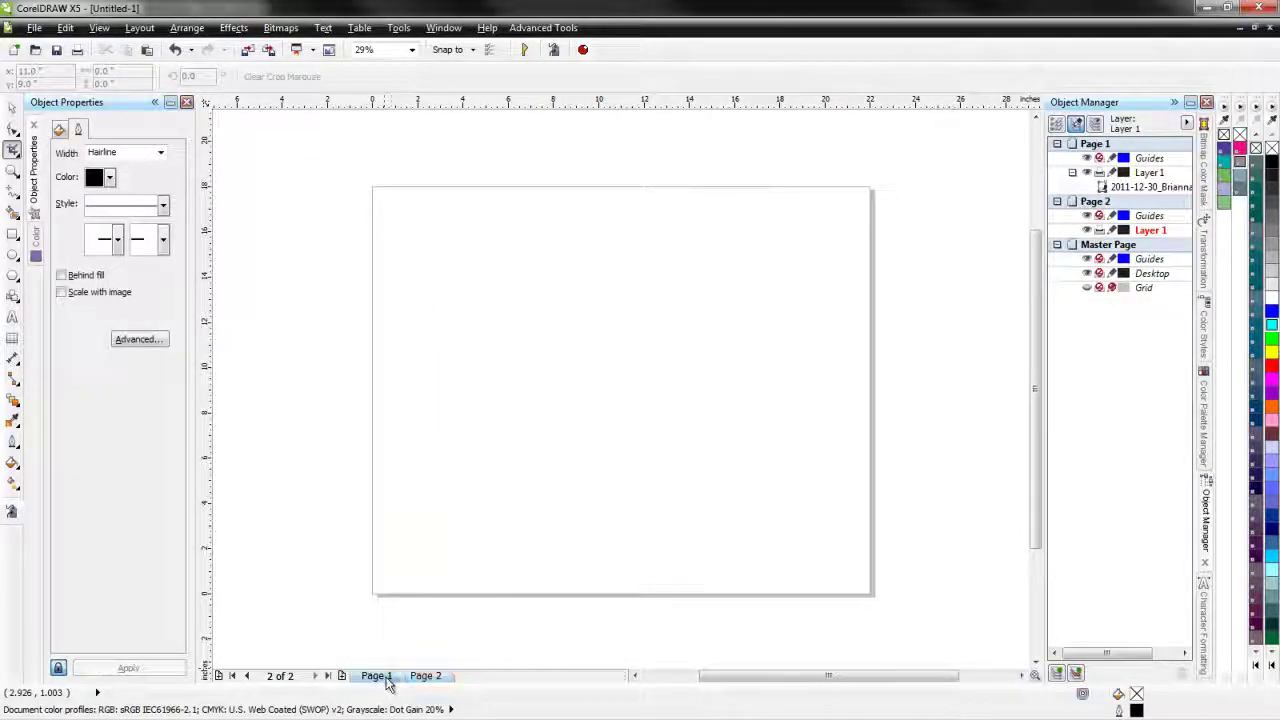
left_click(376, 676)
key("ctrl+v")
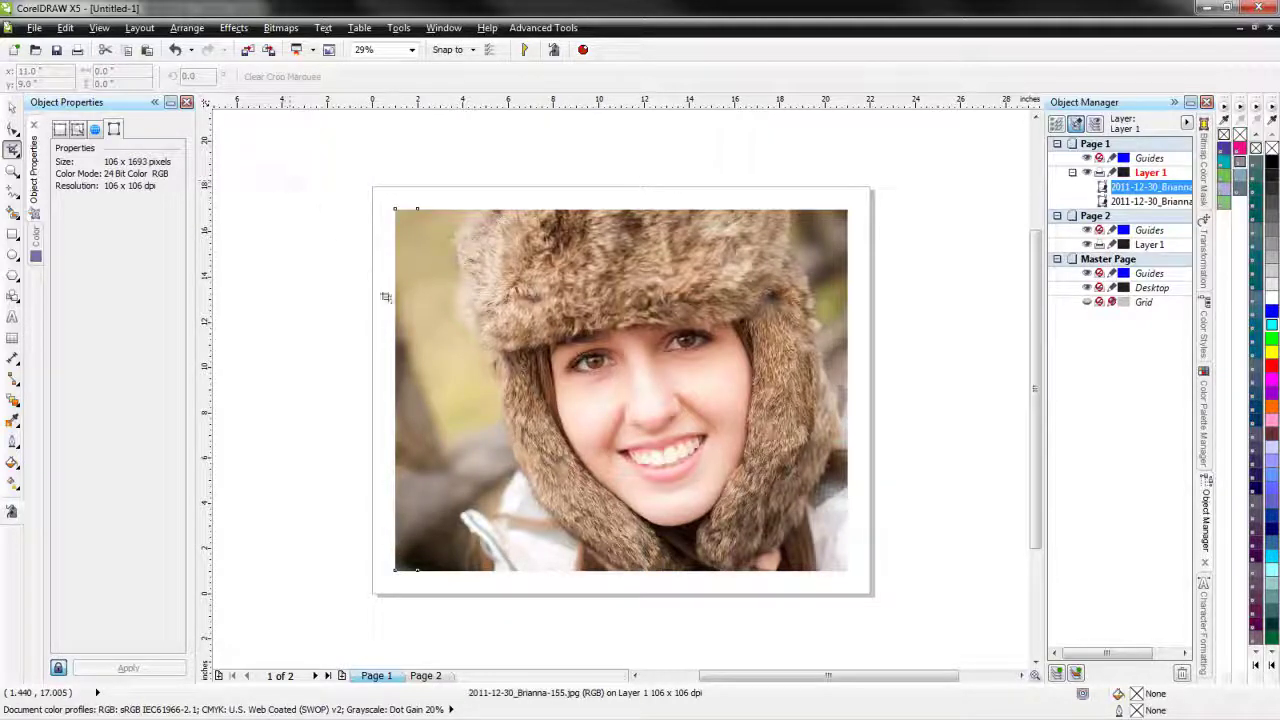
- Position the strip at x 0.5 inch over the photo's left edge and zoom to inspect it
left_click(12, 107)
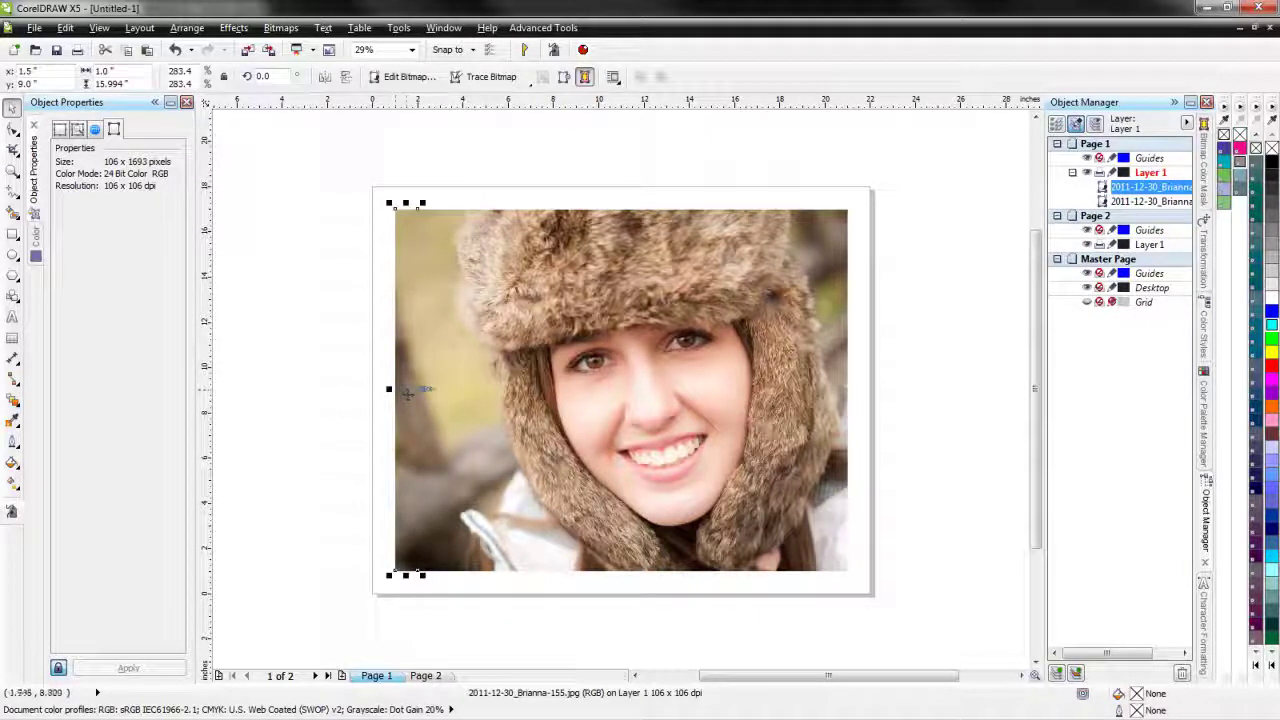
left_click(40, 71)
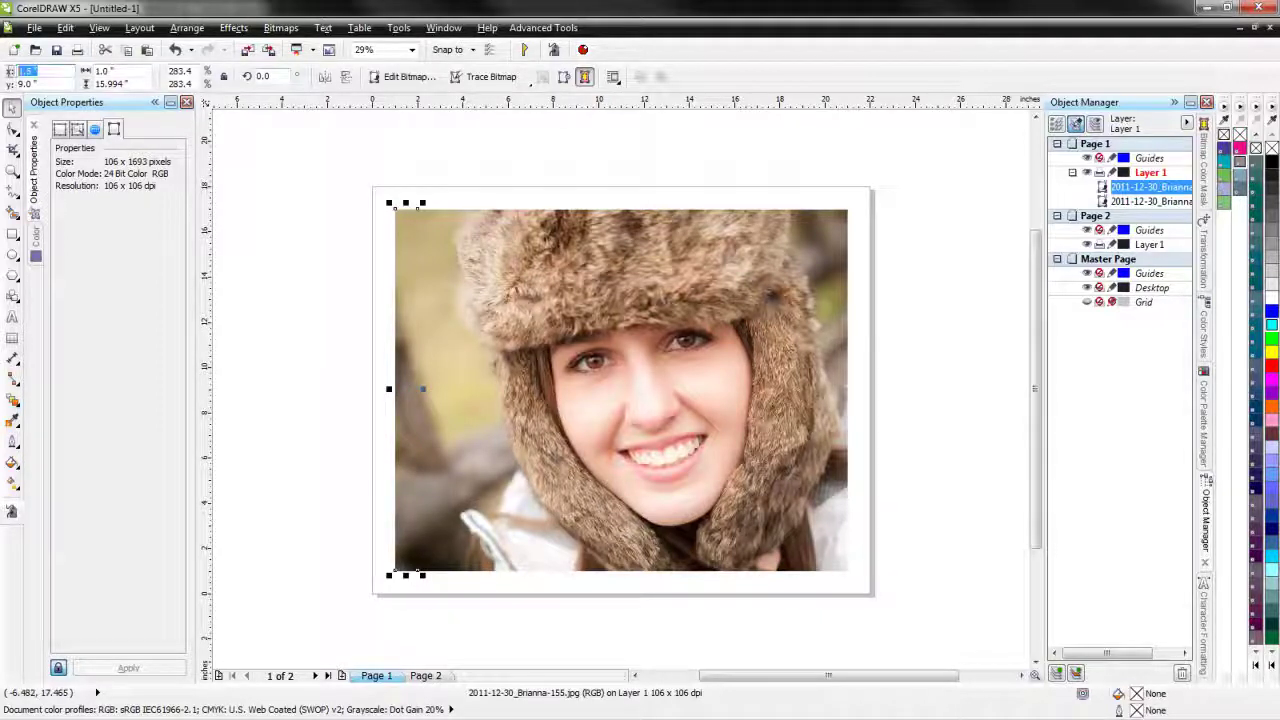
type("0")
key("Return")
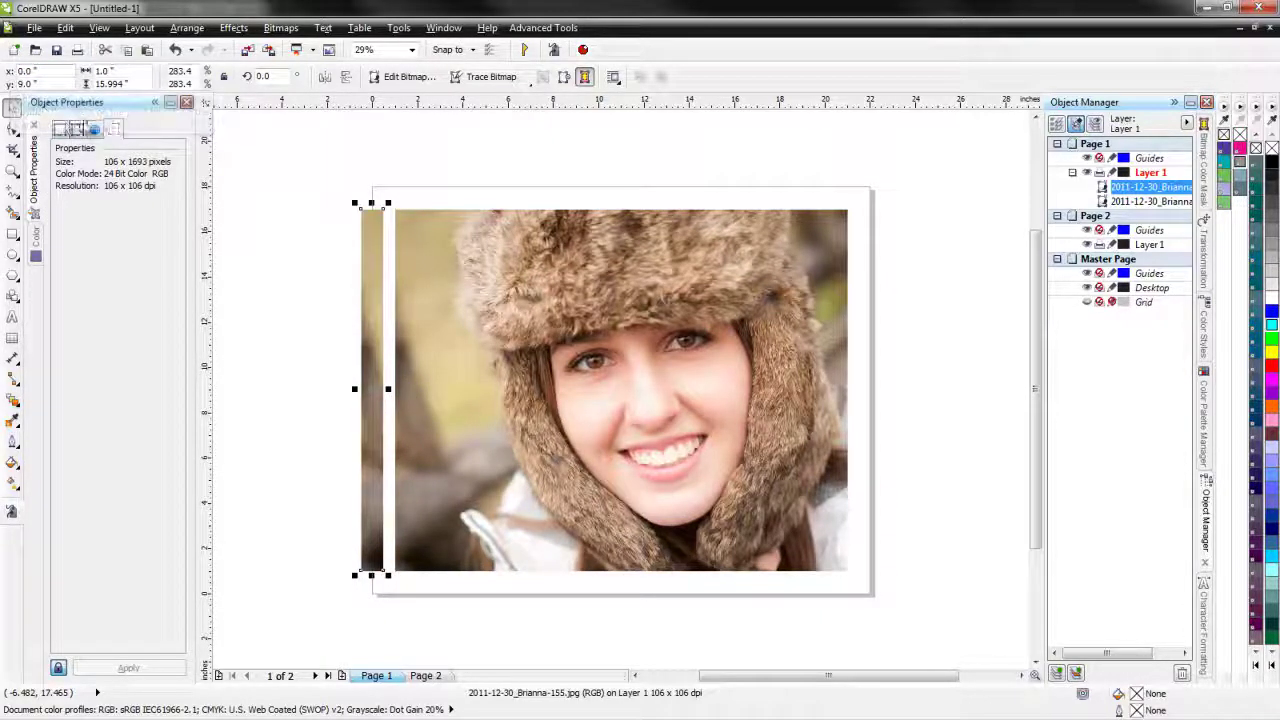
left_click_drag(40, 71, 10, 73)
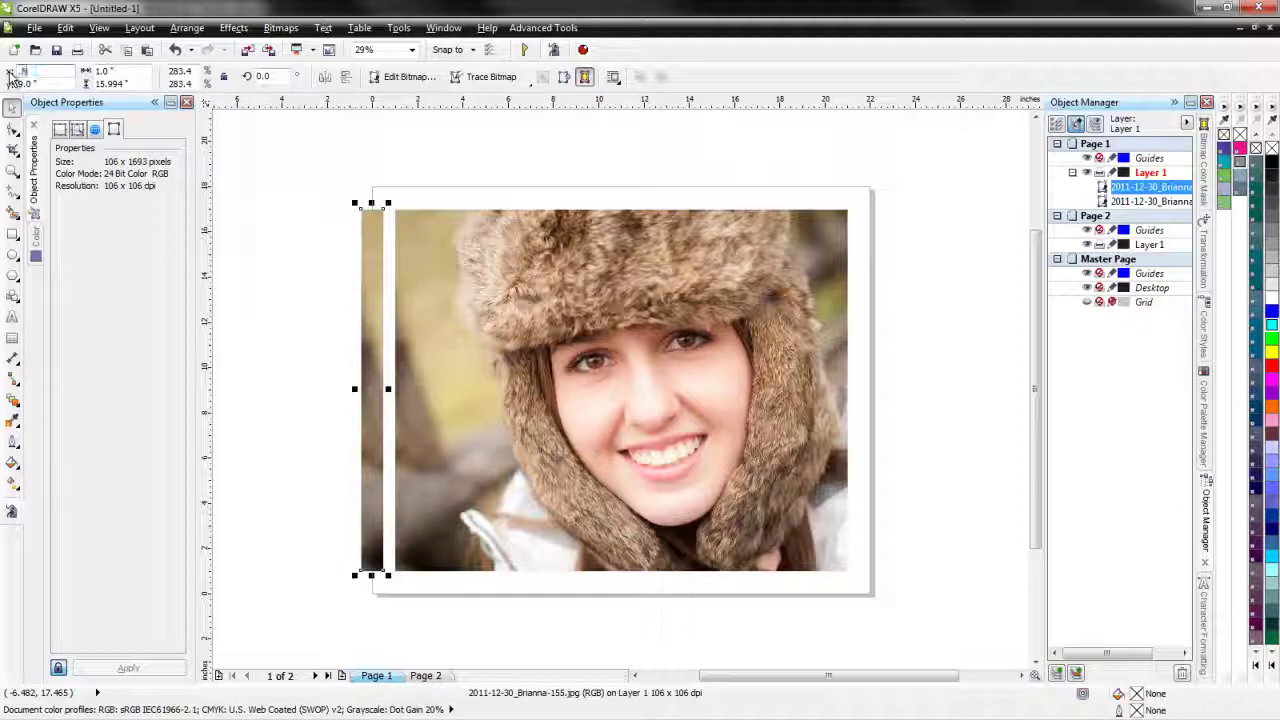
type("0.5")
key("Return")
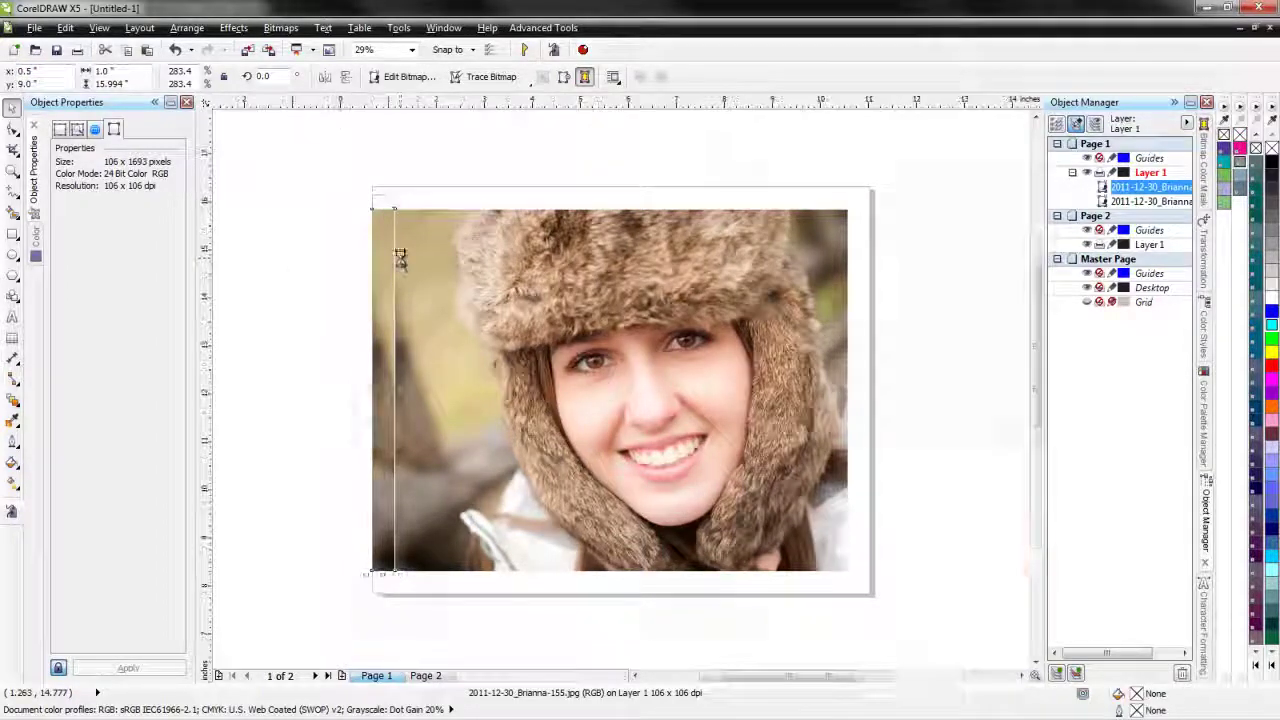
scroll(399, 258, "up", 3)
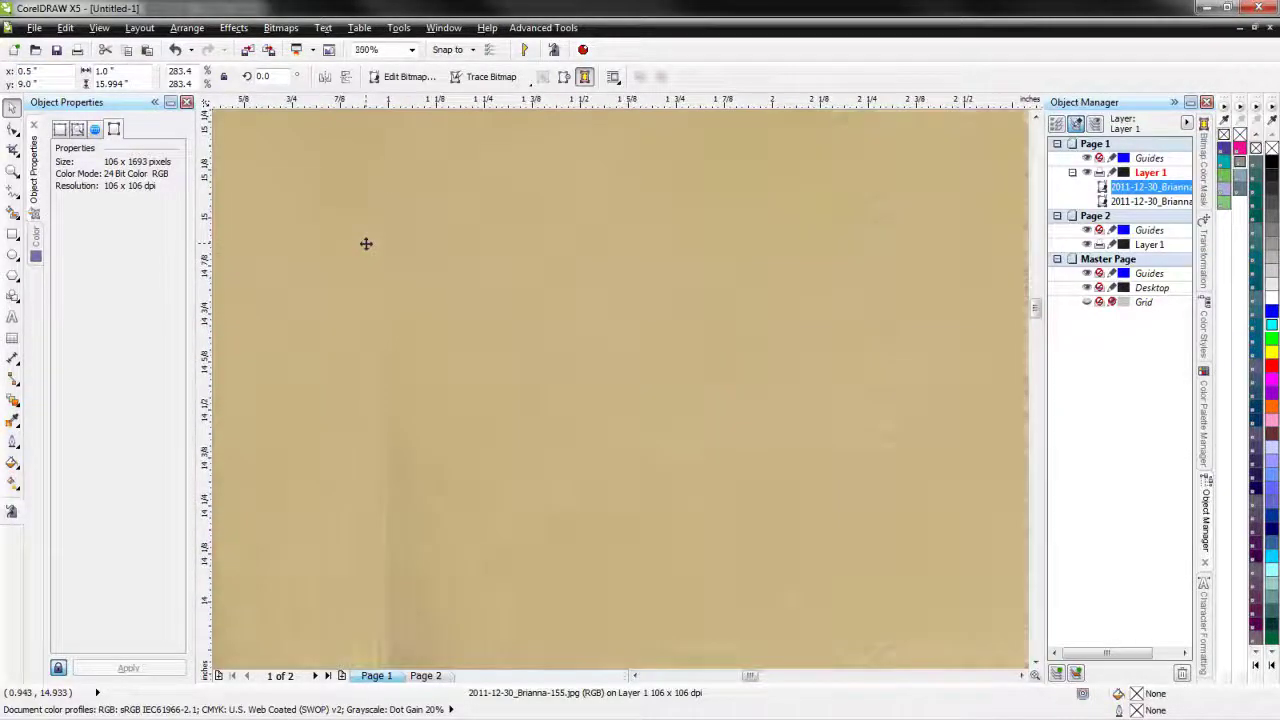
scroll(377, 240, "up", 5)
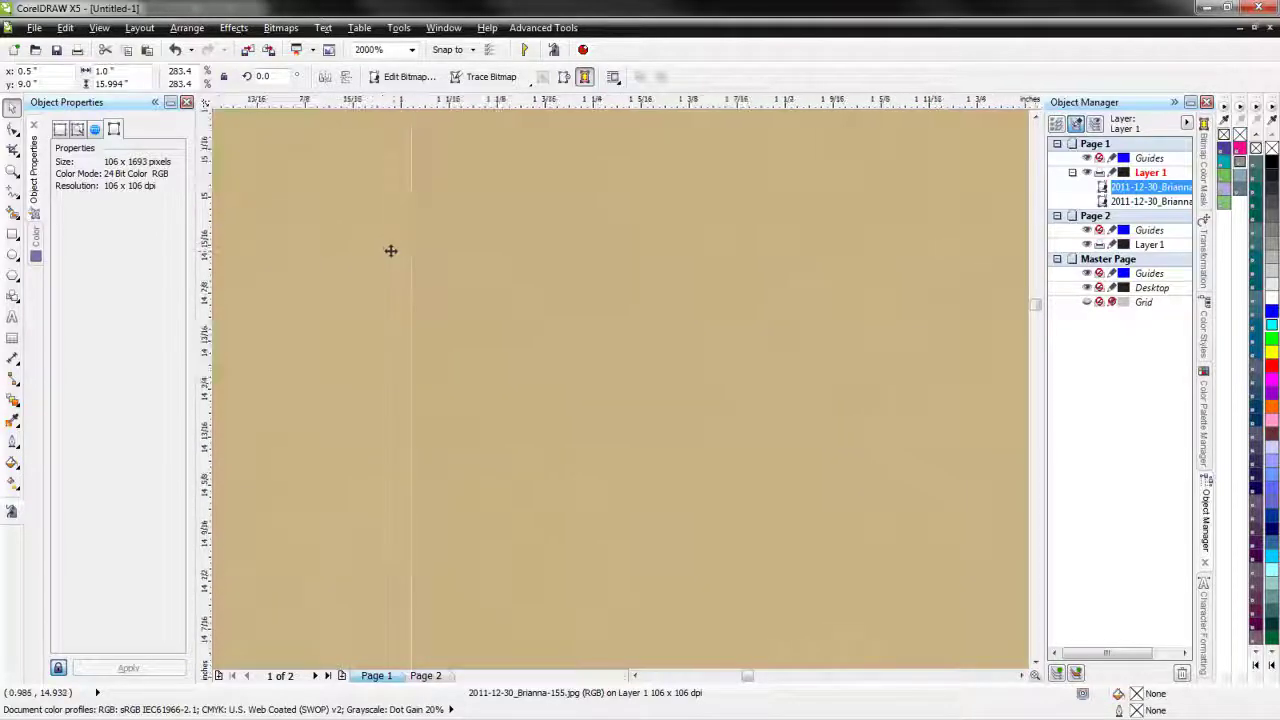
scroll(390, 251, "down", 7)
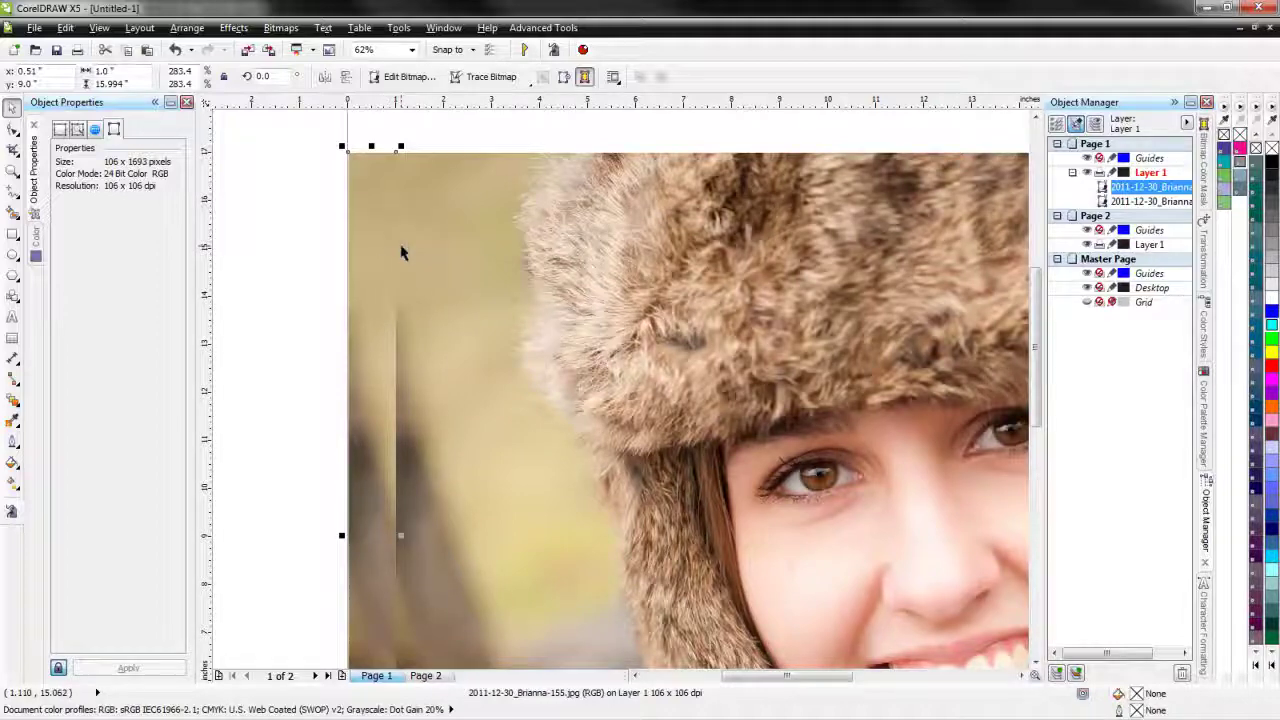
scroll(393, 244, "down", 1)
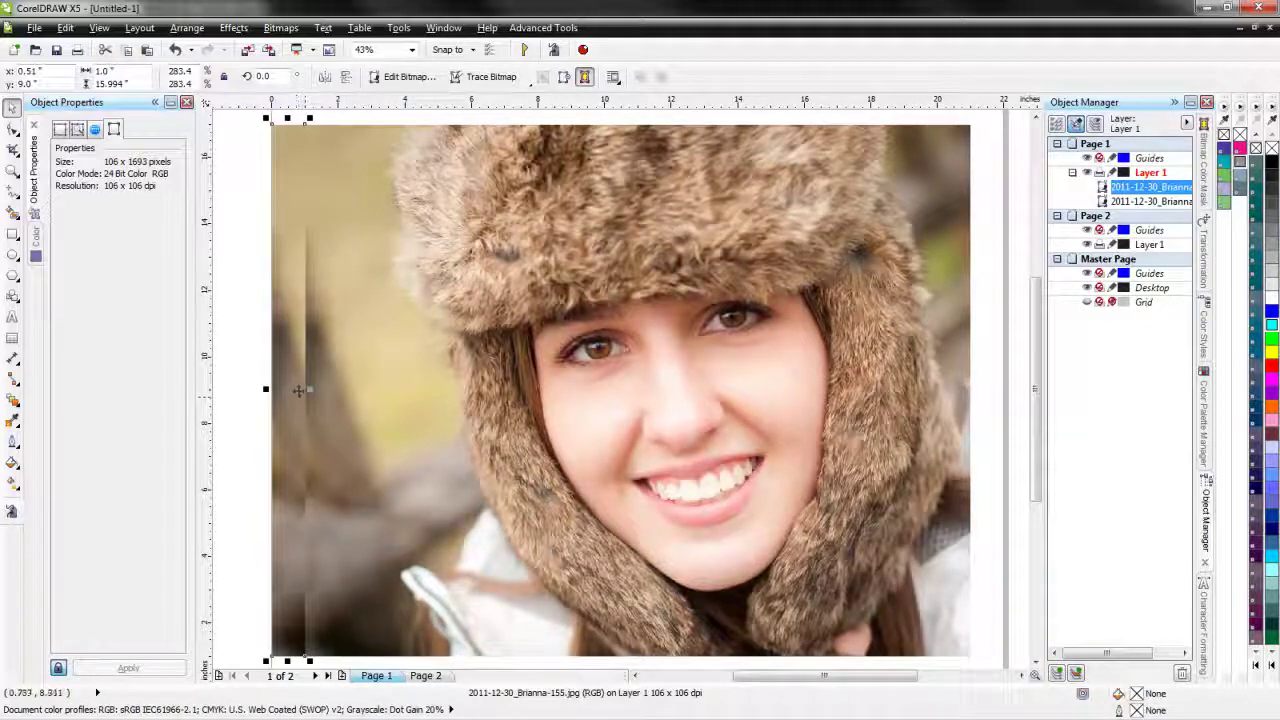
- Mirror the left-edge strip horizontally and zoom in to check the seam with the photo
left_click(324, 78)
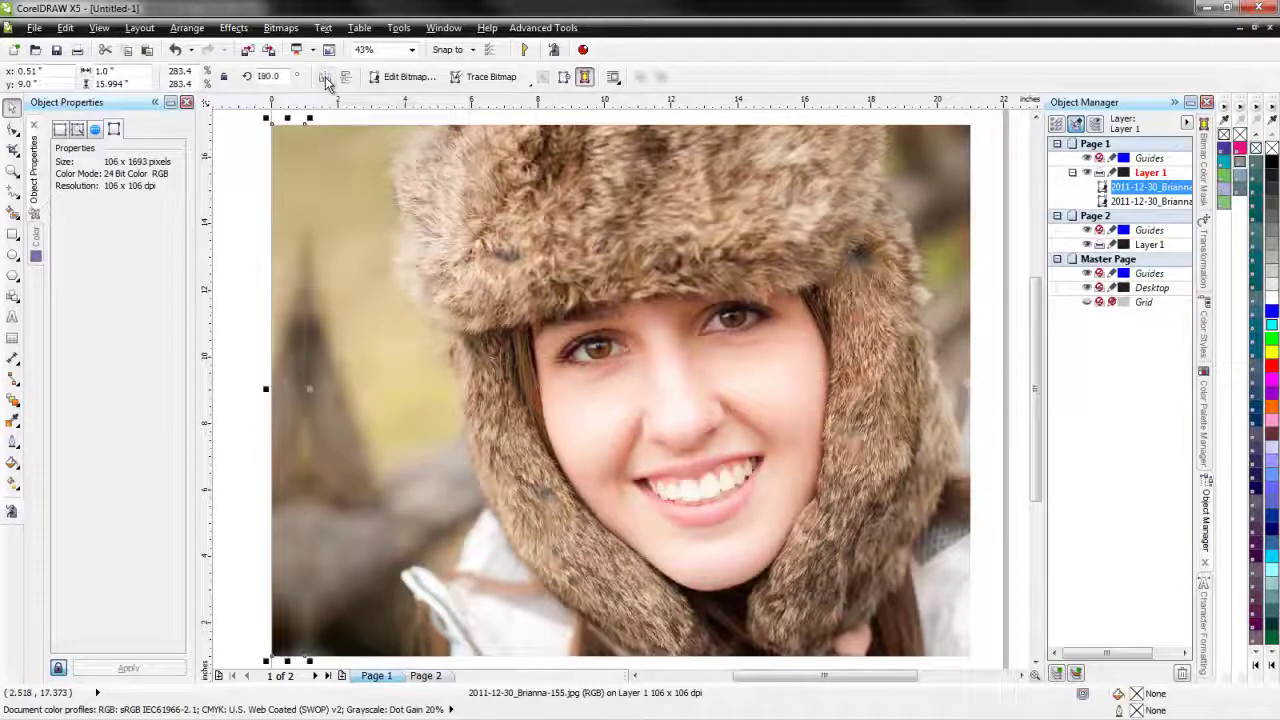
left_click(255, 220)
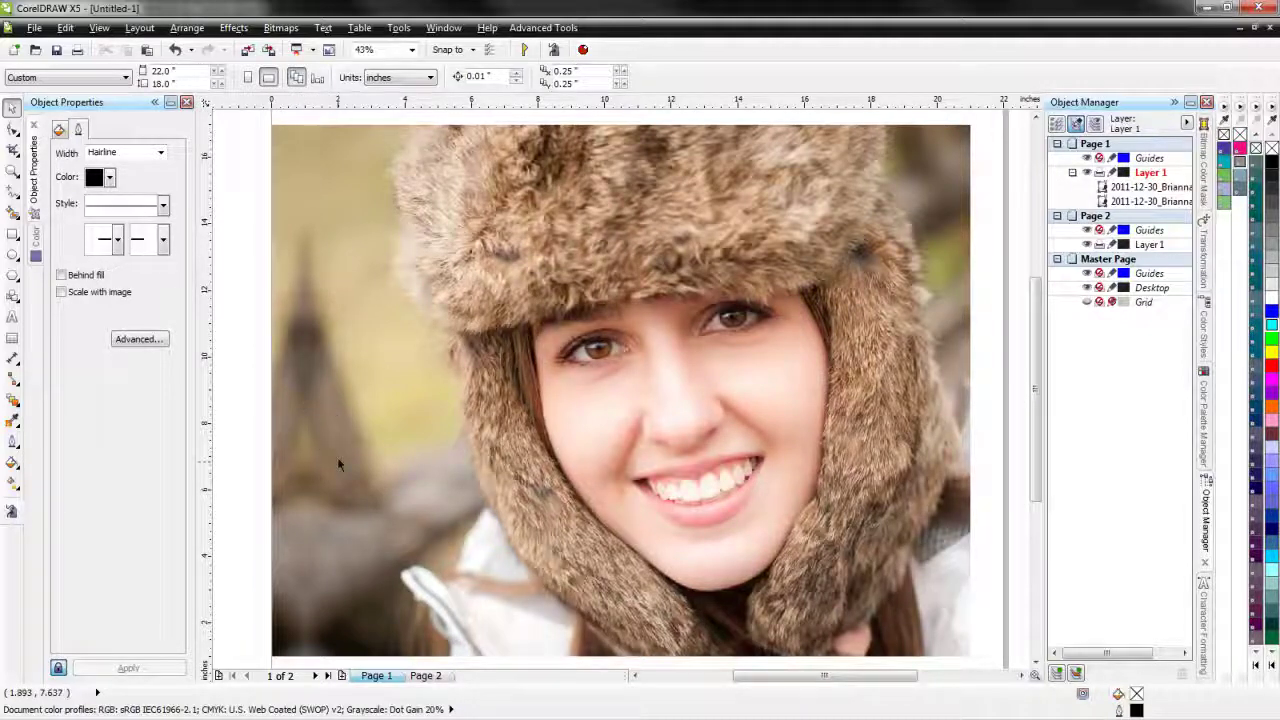
scroll(310, 356, "up", 5)
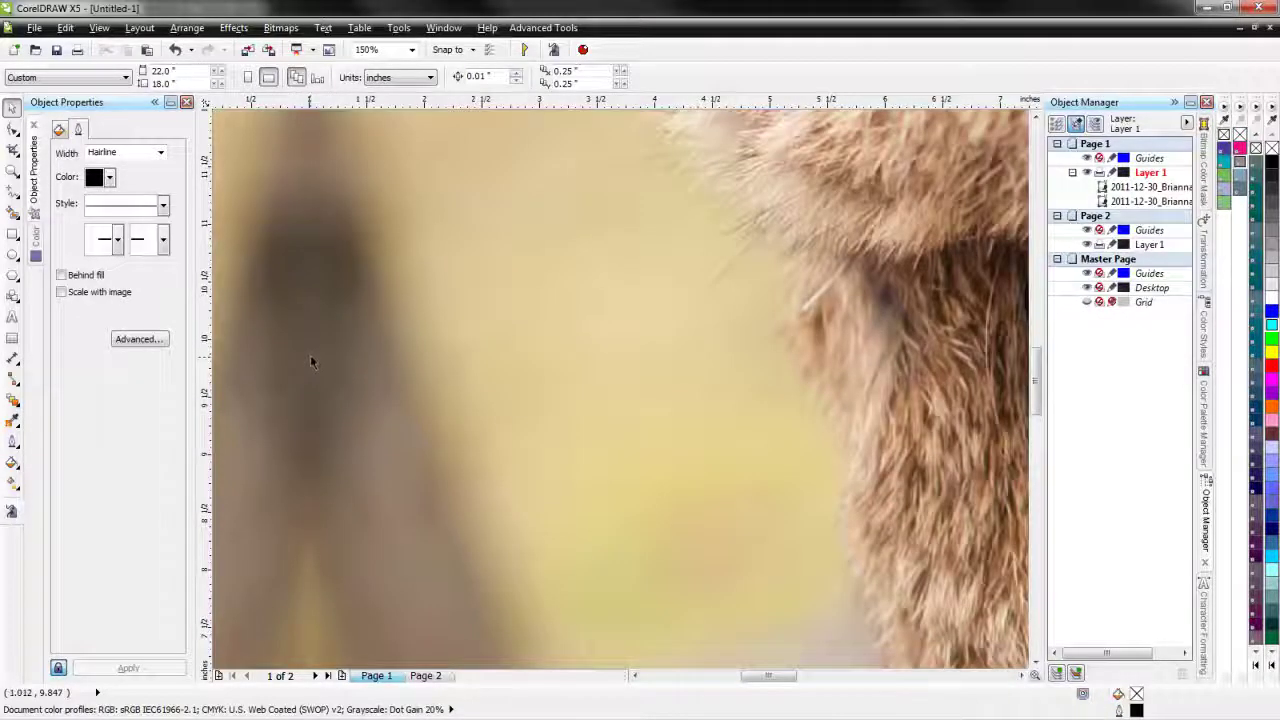
scroll(313, 390, "down", 6)
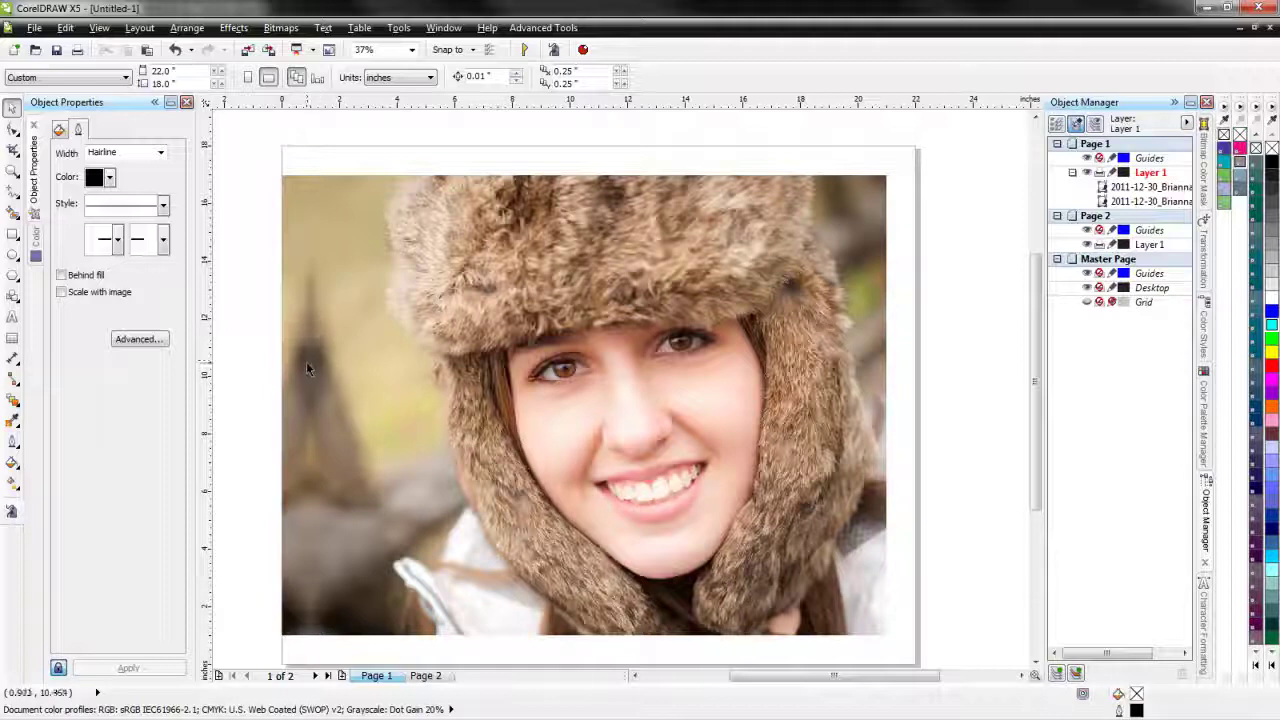
scroll(307, 363, "up", 4)
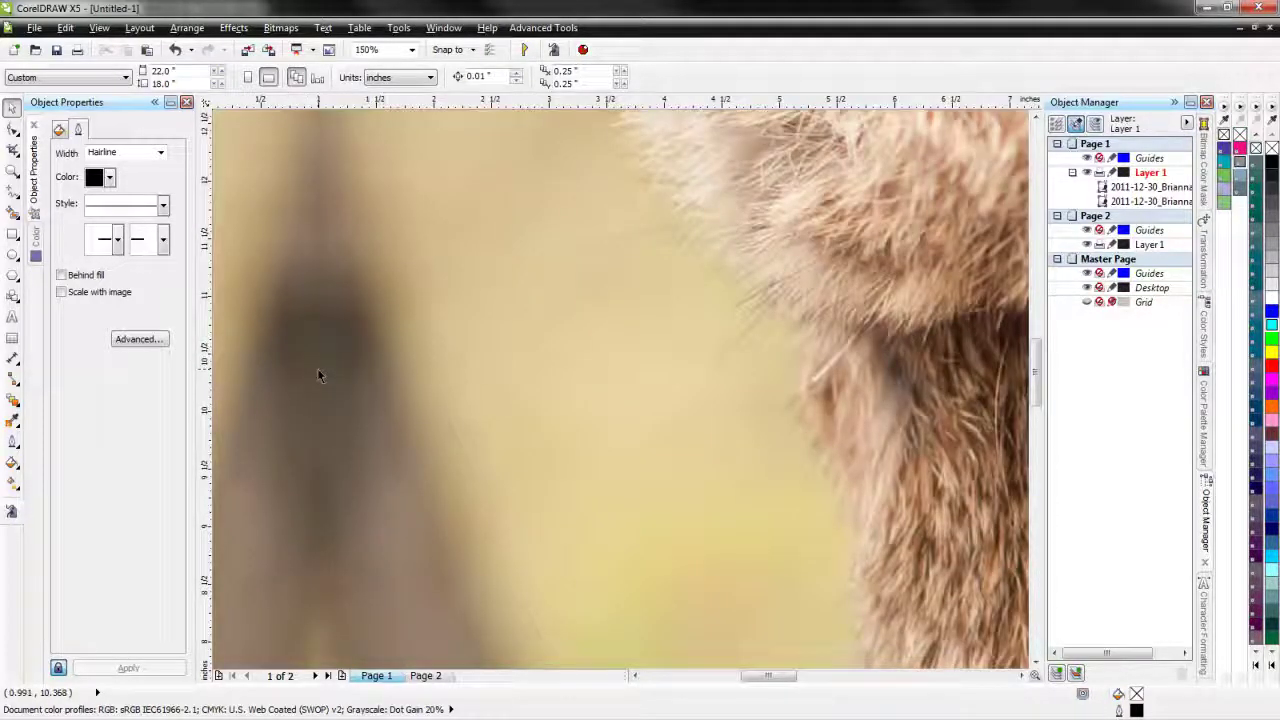
scroll(317, 368, "down", 4)
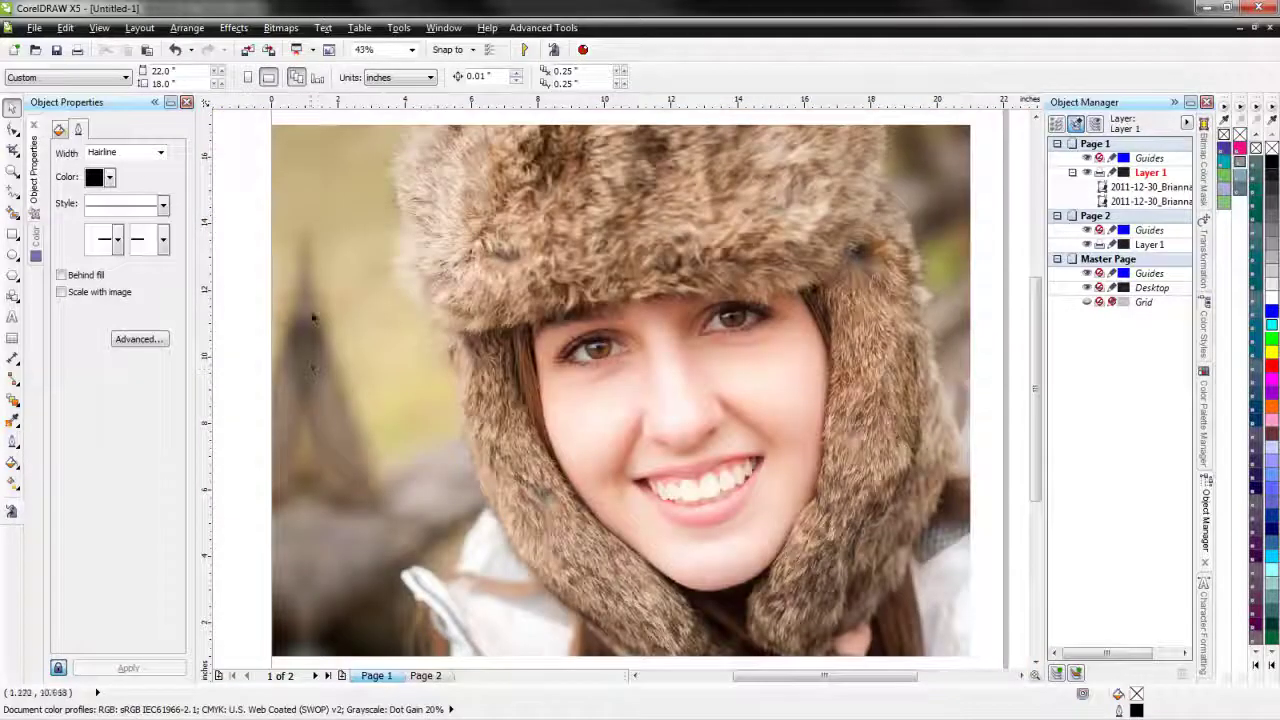
left_click(286, 457)
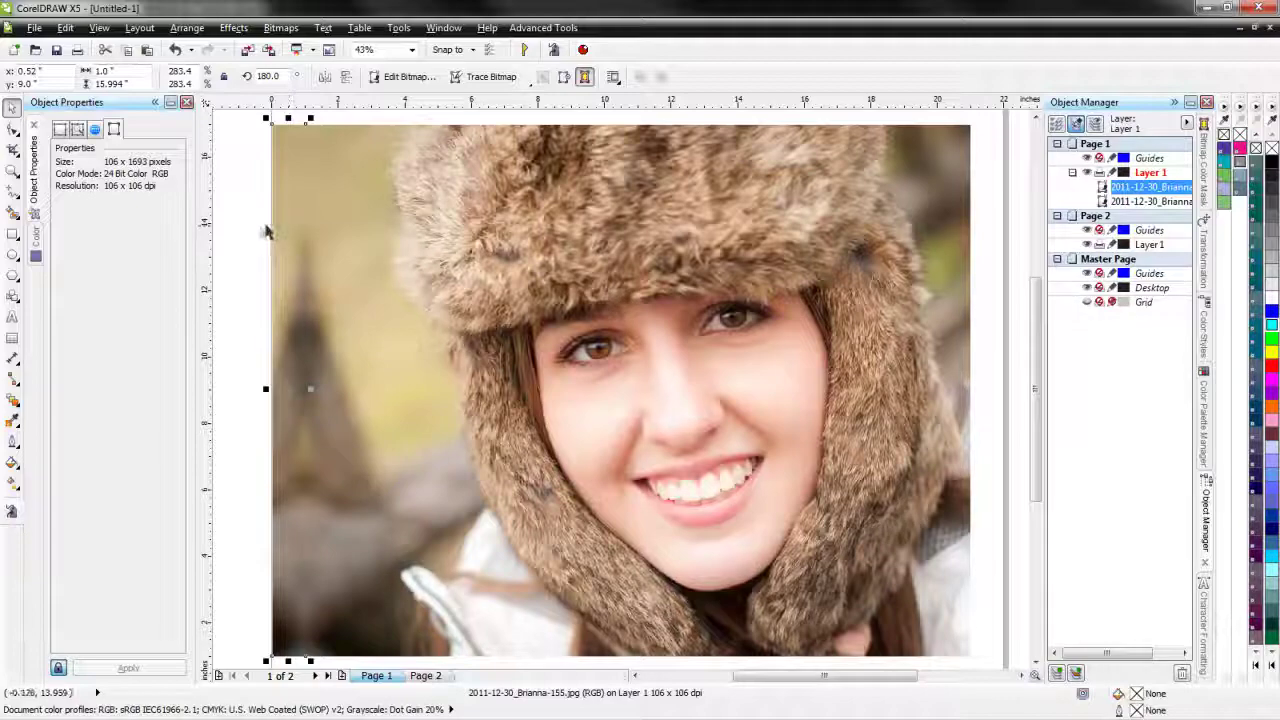
left_click(262, 233)
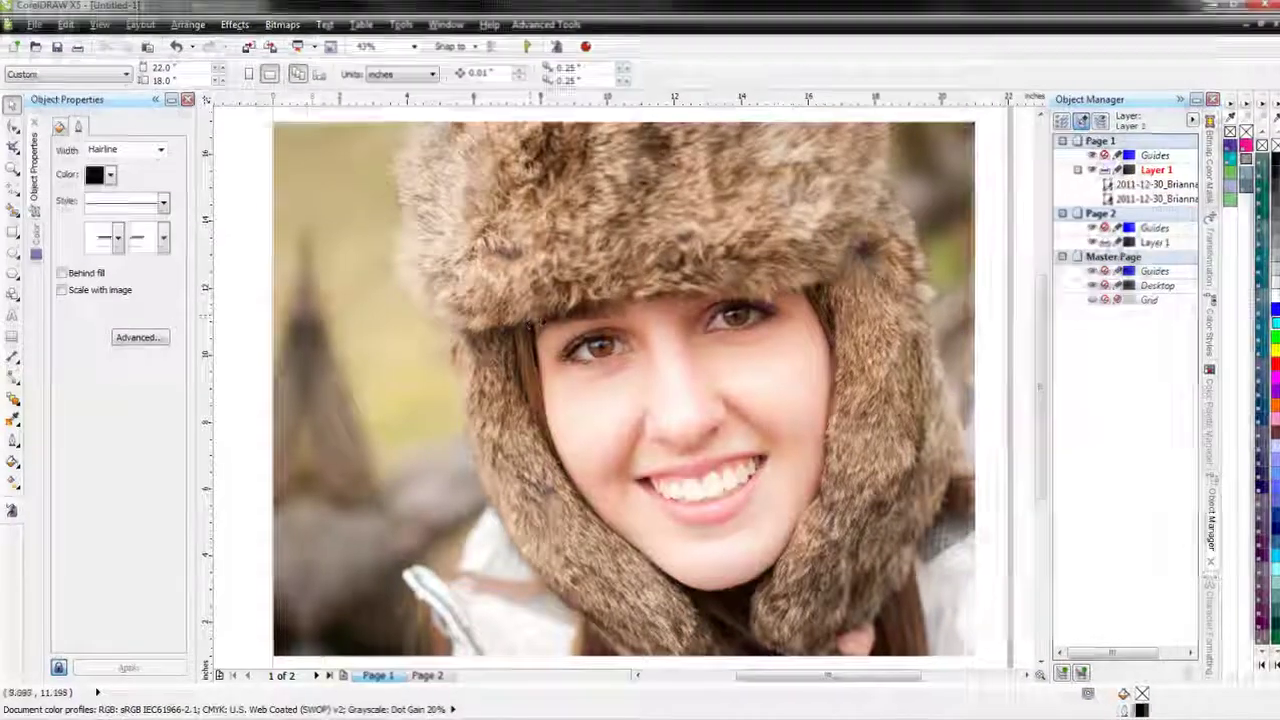
- Duplicate the full photo onto Page 2
scroll(545, 318, "down", 3)
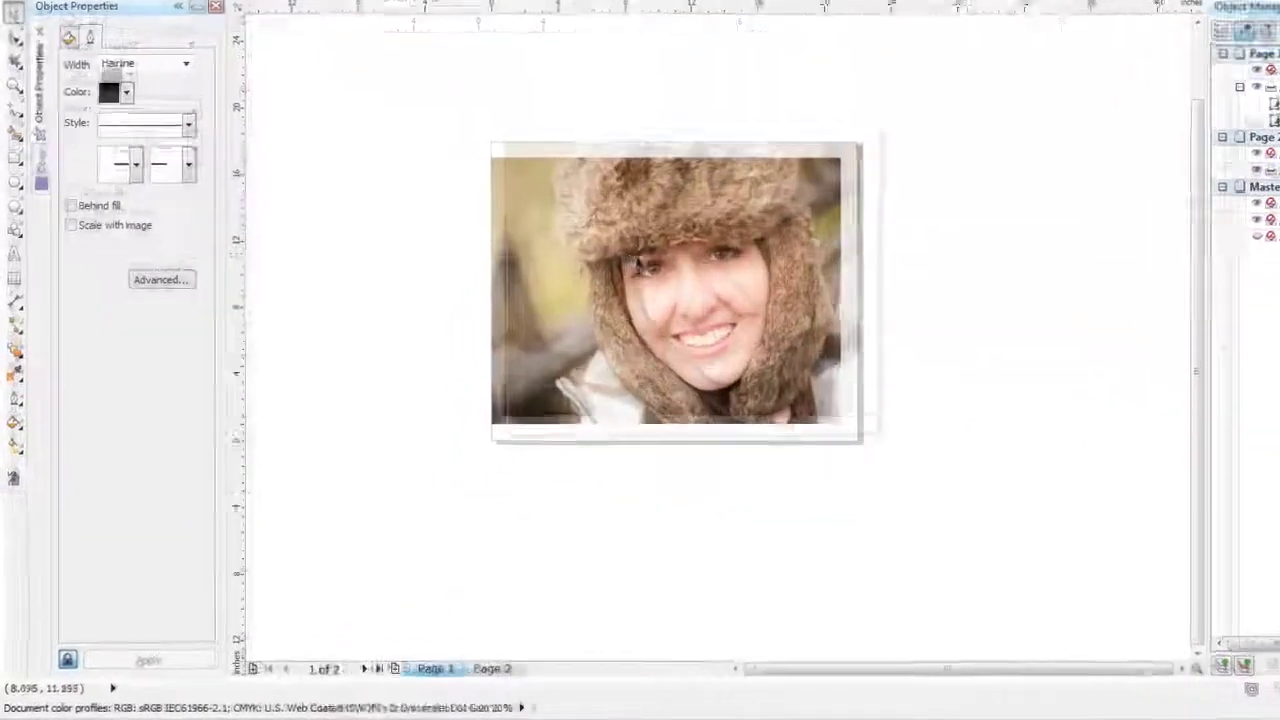
left_click(538, 330)
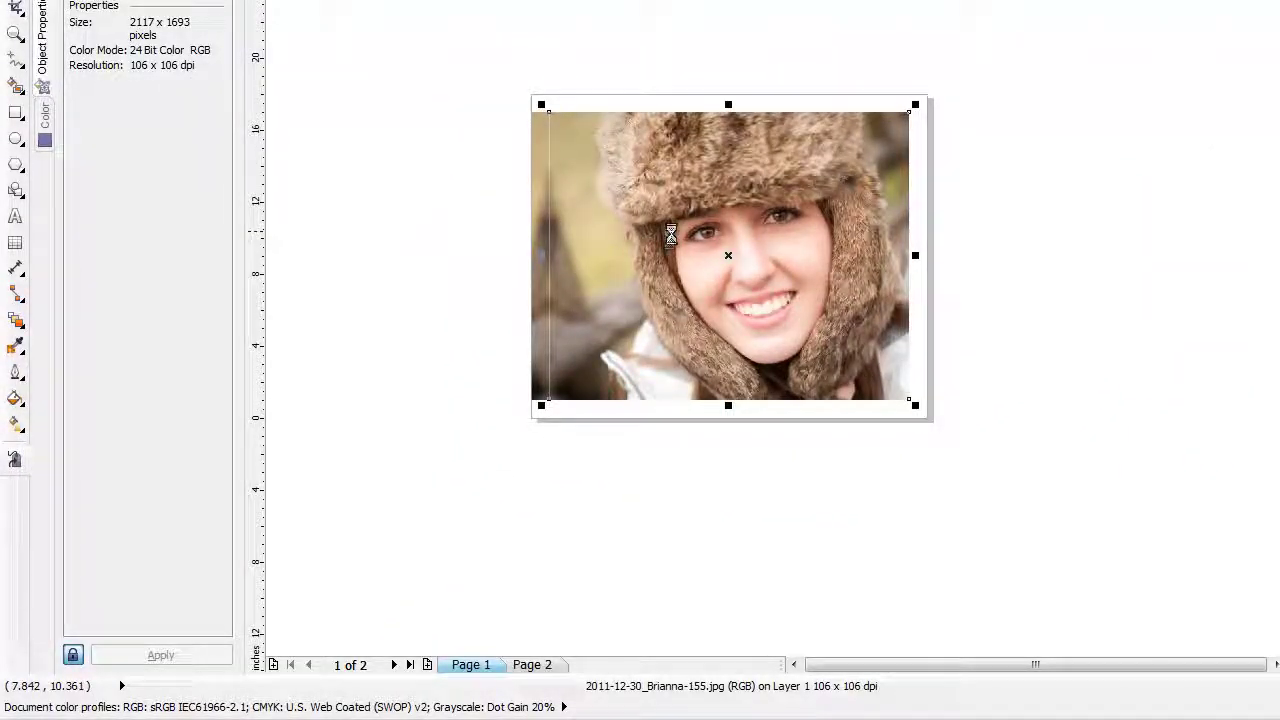
left_click(531, 665)
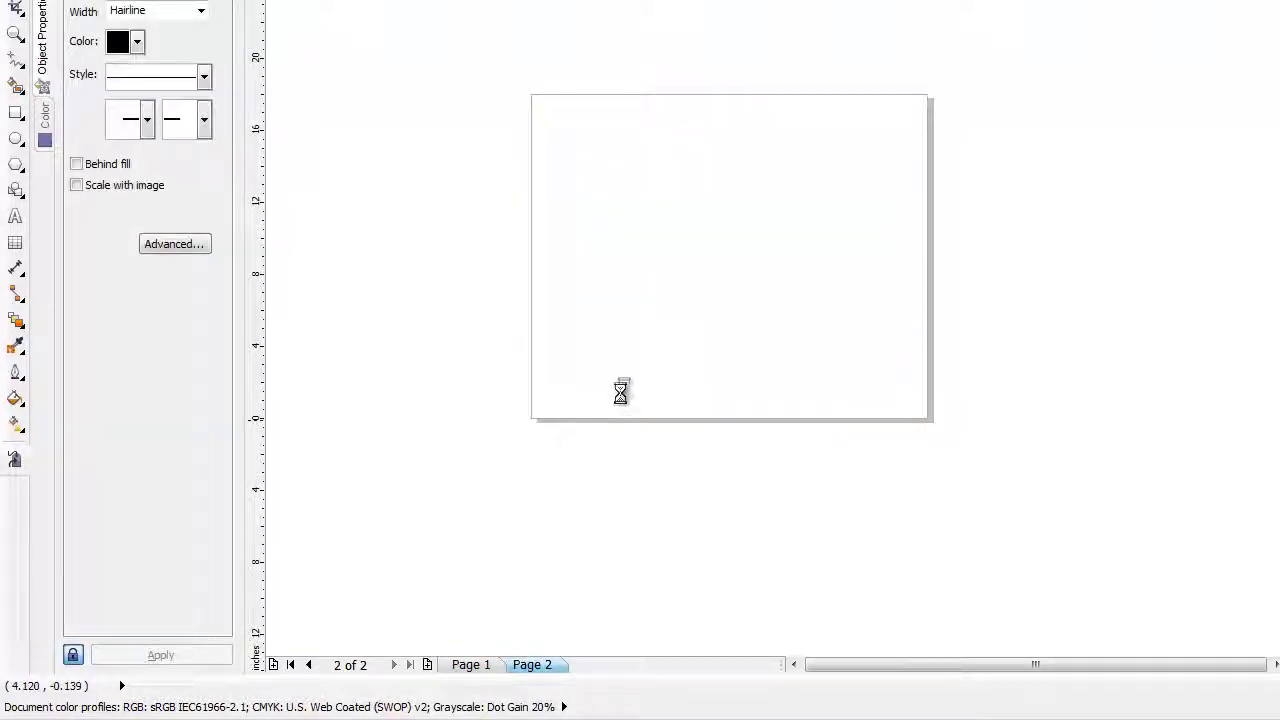
key("shift+F2")
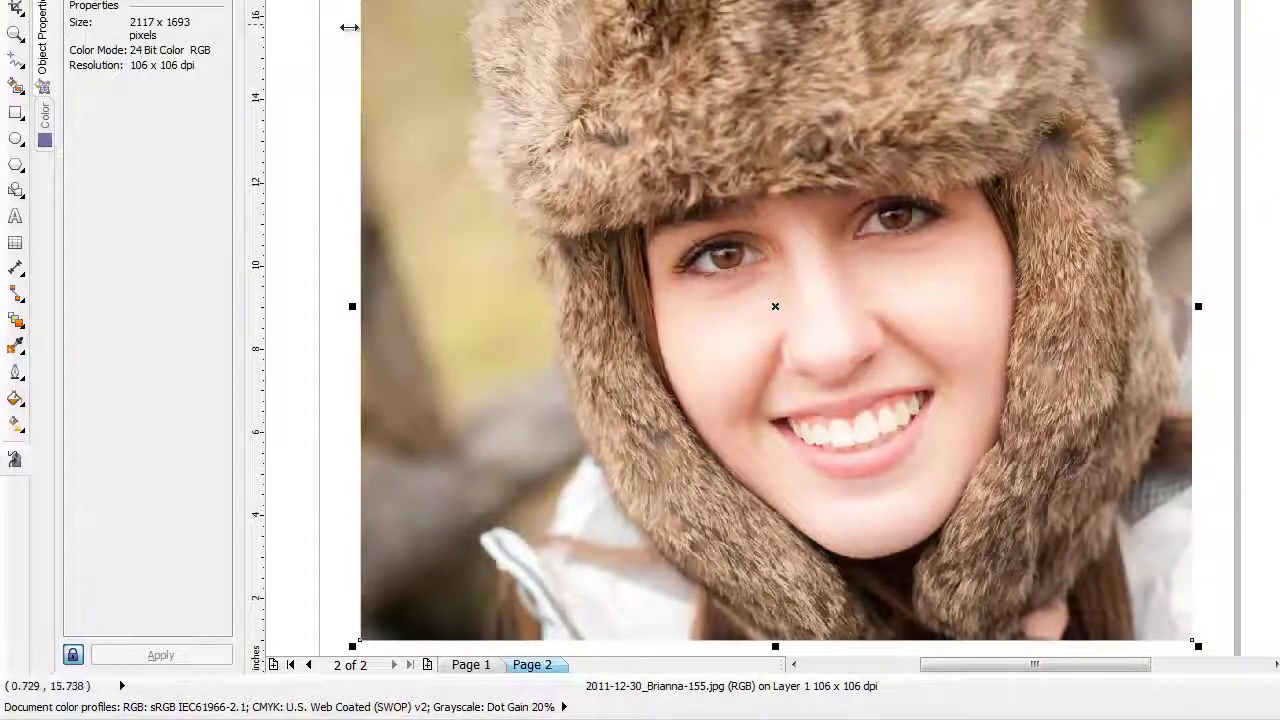
- Crop the Page 2 photo copy to a strip along its right edge at x 13.5 inches
left_click(16, 12)
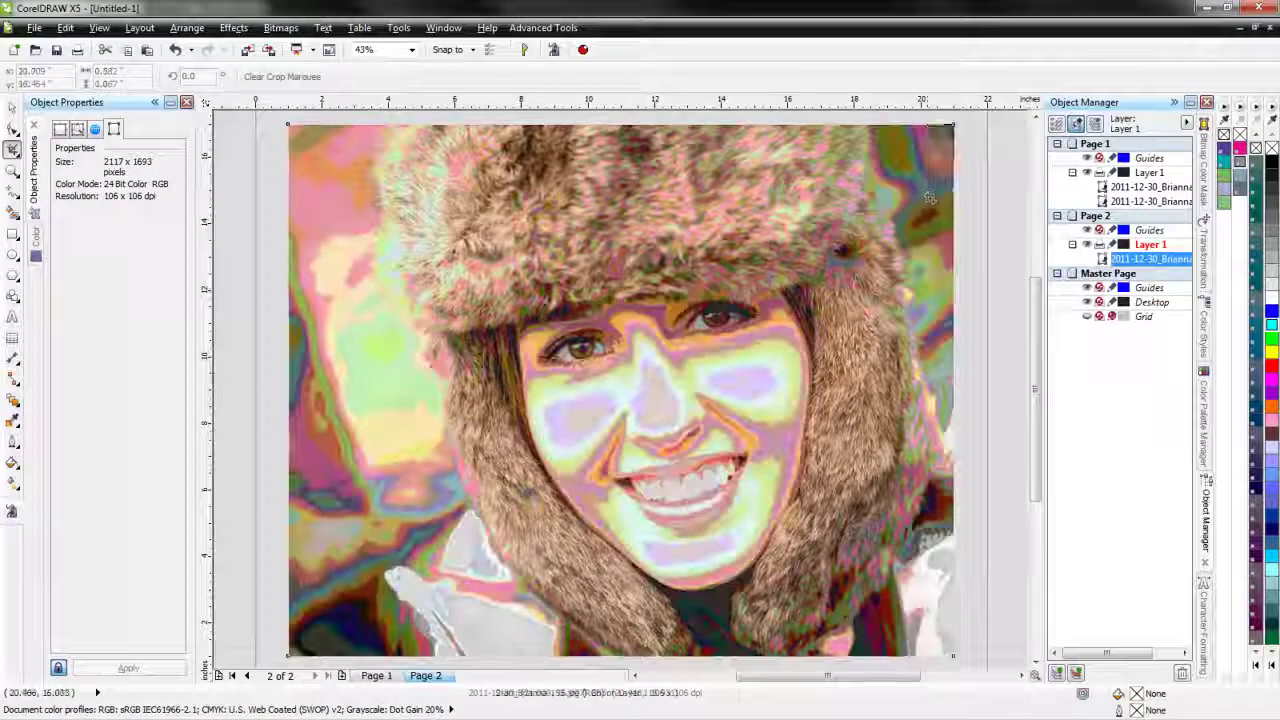
left_click_drag(930, 197, 885, 650)
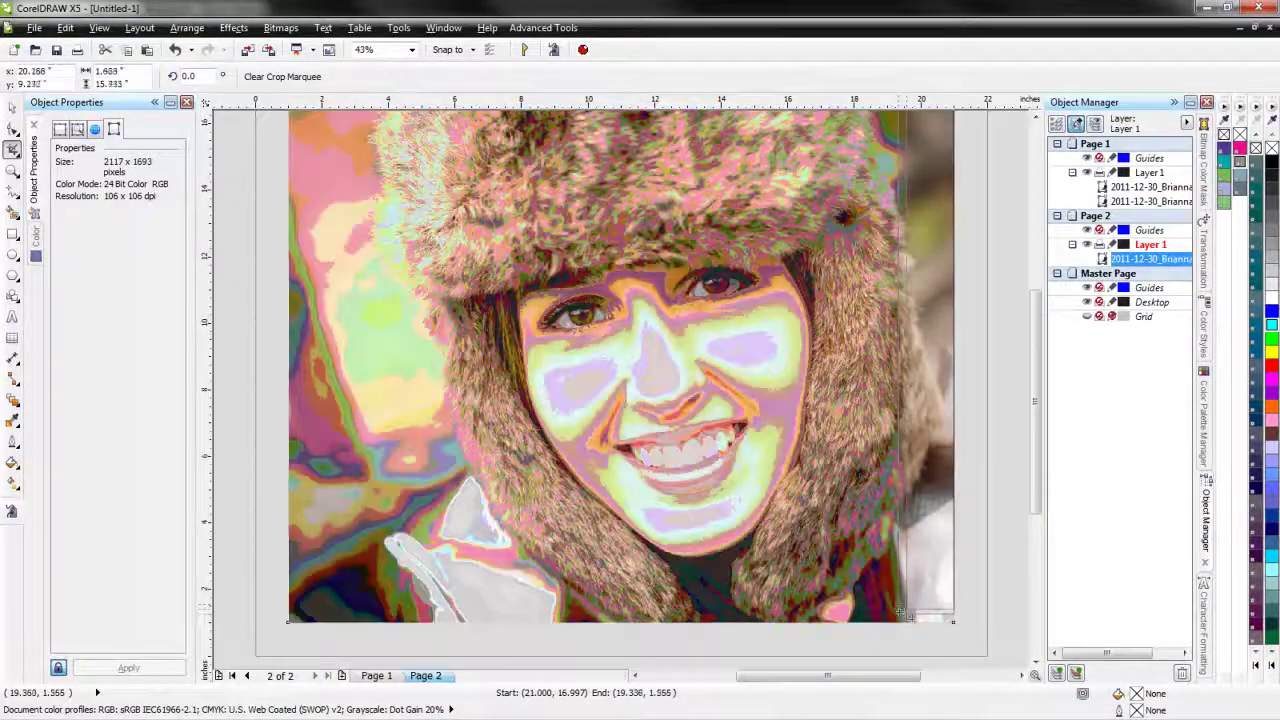
left_click_drag(905, 615, 920, 622)
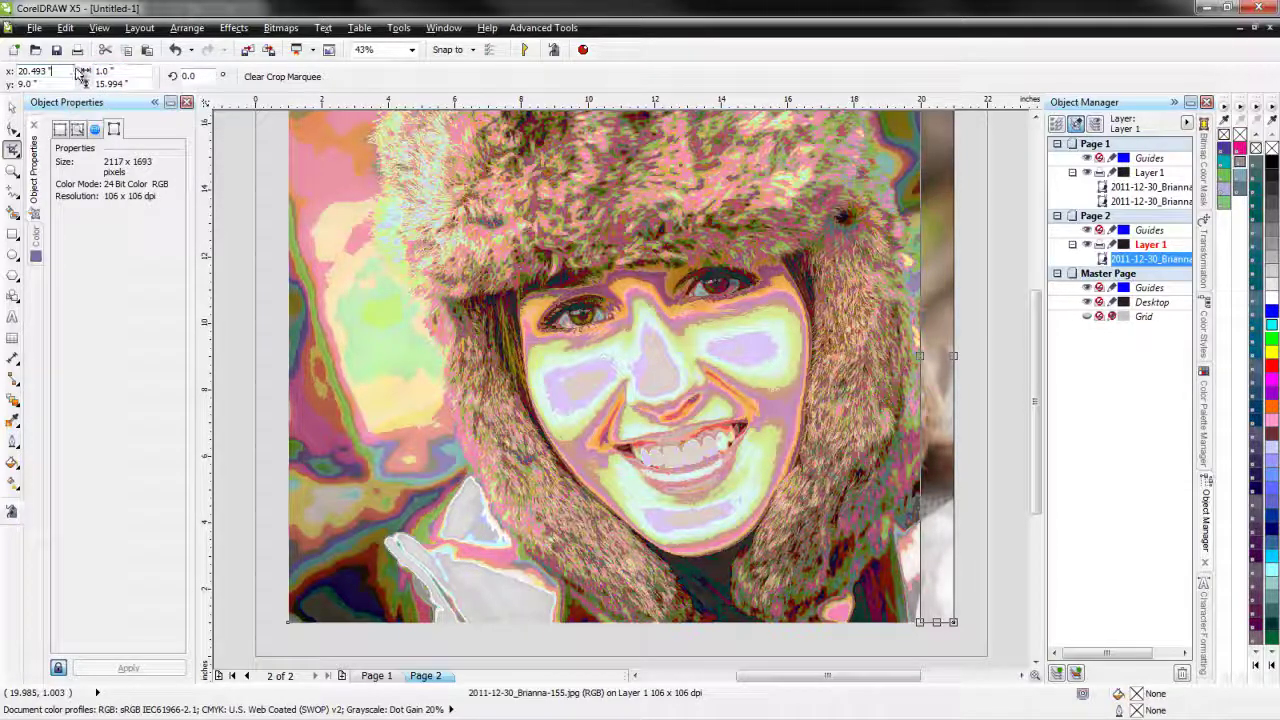
left_click_drag(50, 71, 18, 72)
type("13.5")
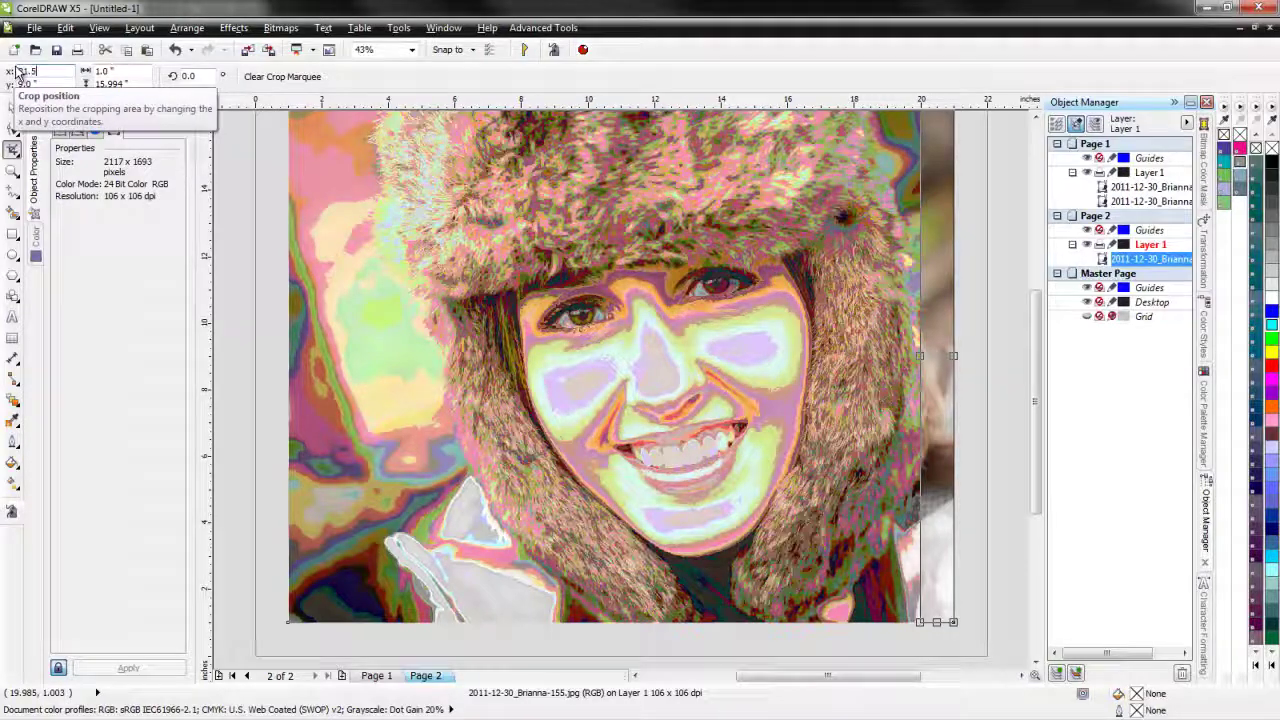
key("Return")
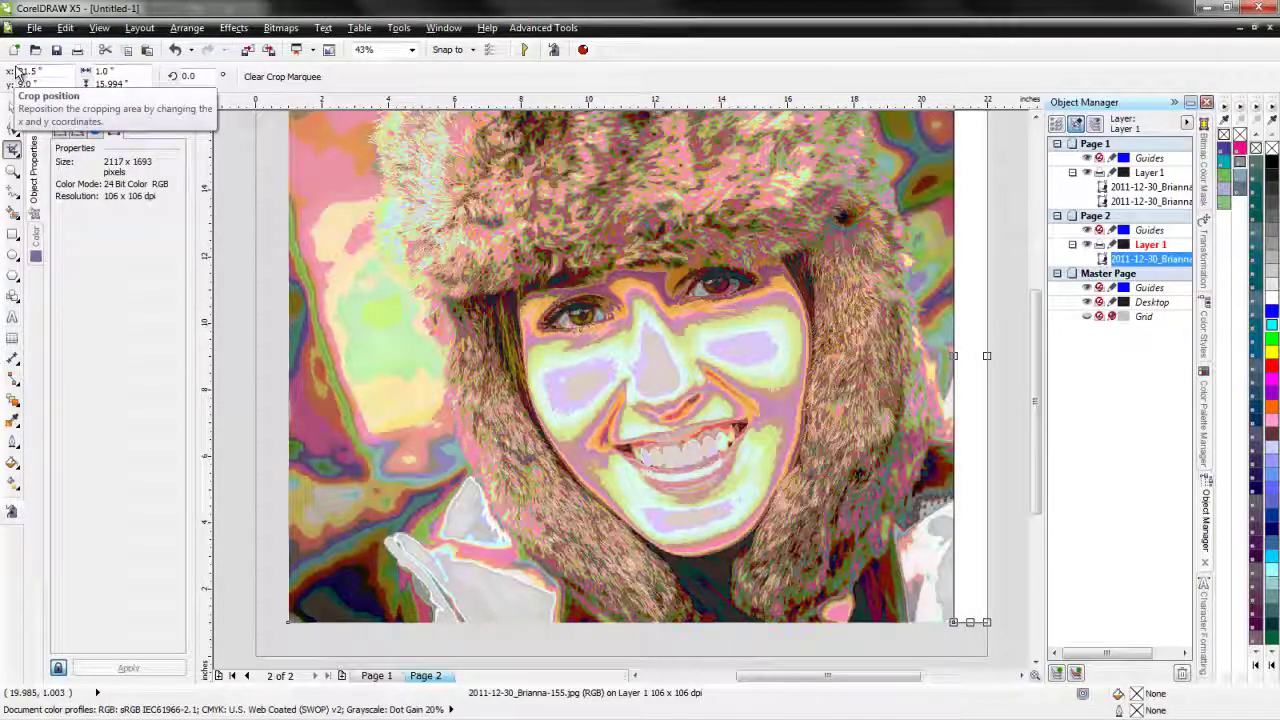
key("Return")
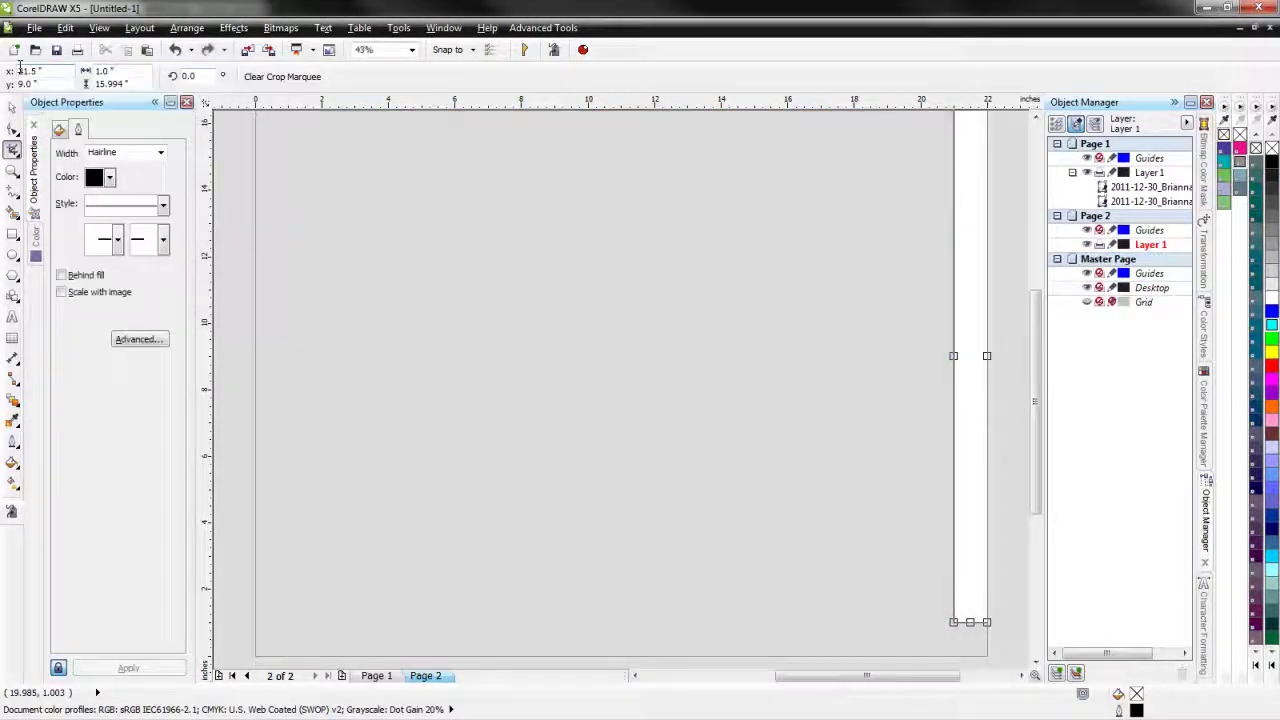
- Undo the crop and the mirror, then redo the edge strip's mirroring
left_click(175, 50)
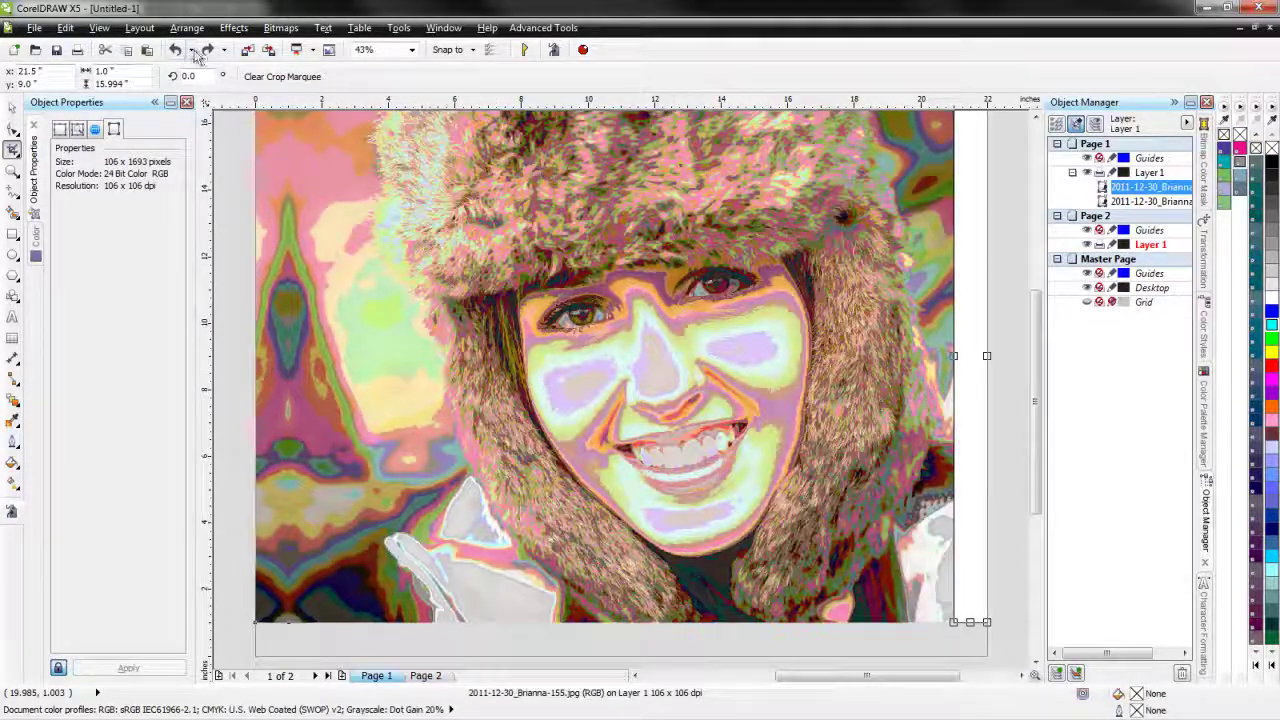
left_click(177, 50)
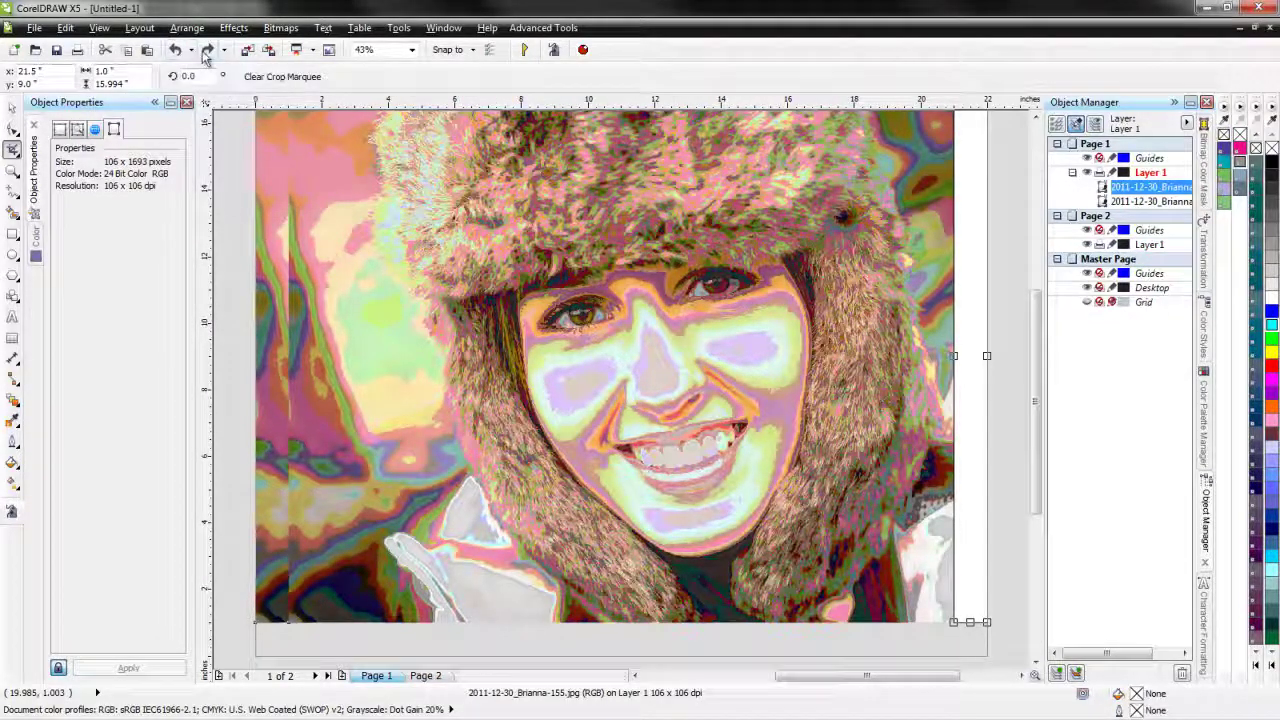
left_click(206, 50)
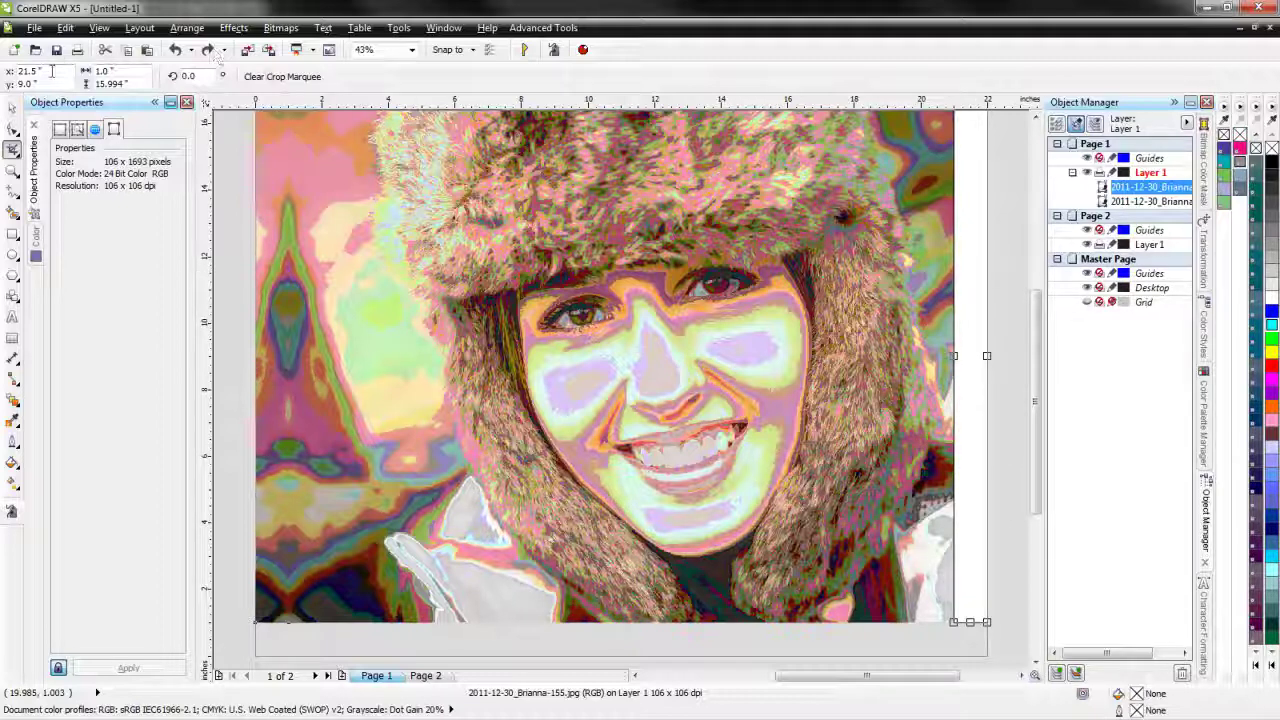
- Move the edge strip to X 20.5, delete it, then undo the deletion
left_click_drag(51, 71, 31, 64)
type("2")
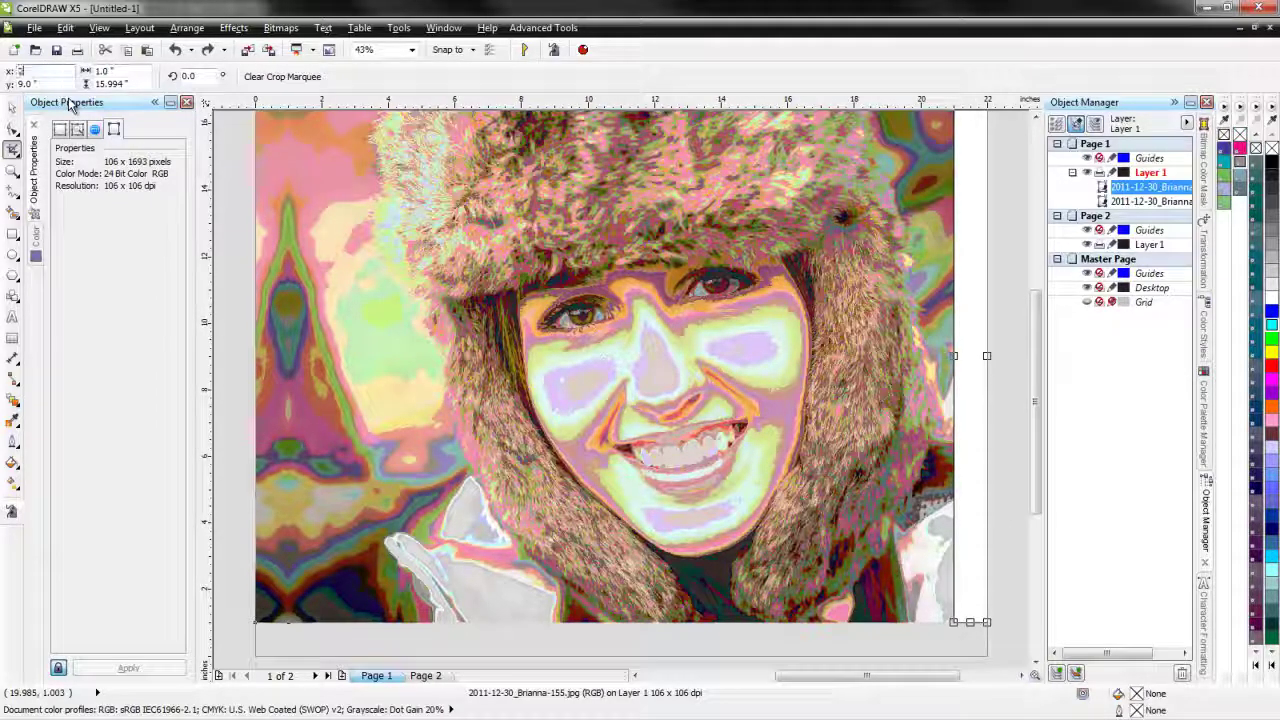
type("0.5")
key("Return")
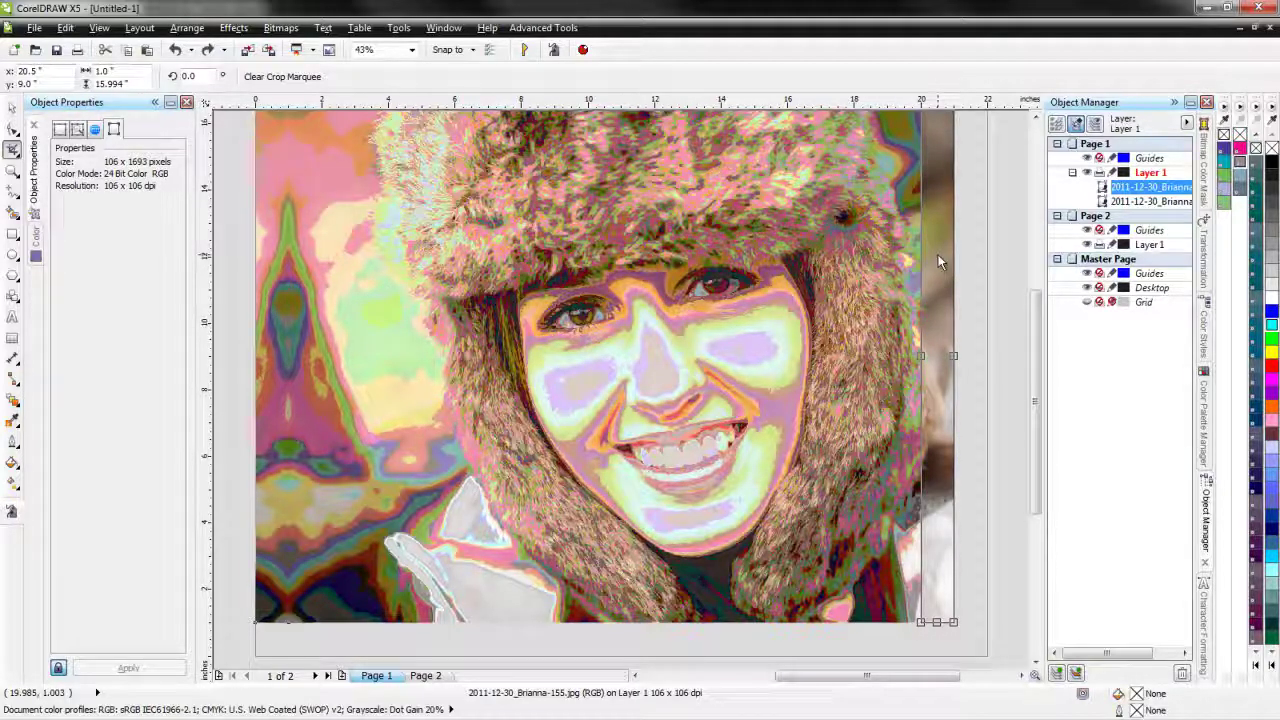
key("Delete")
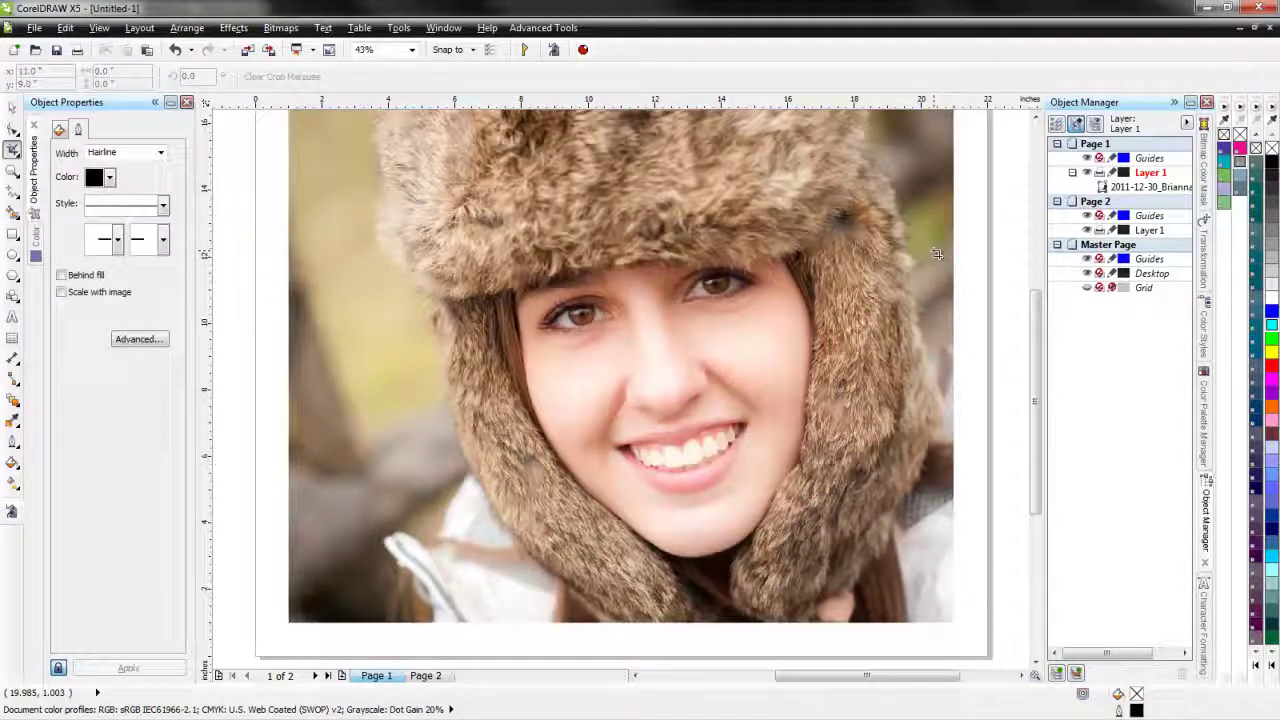
left_click(425, 676)
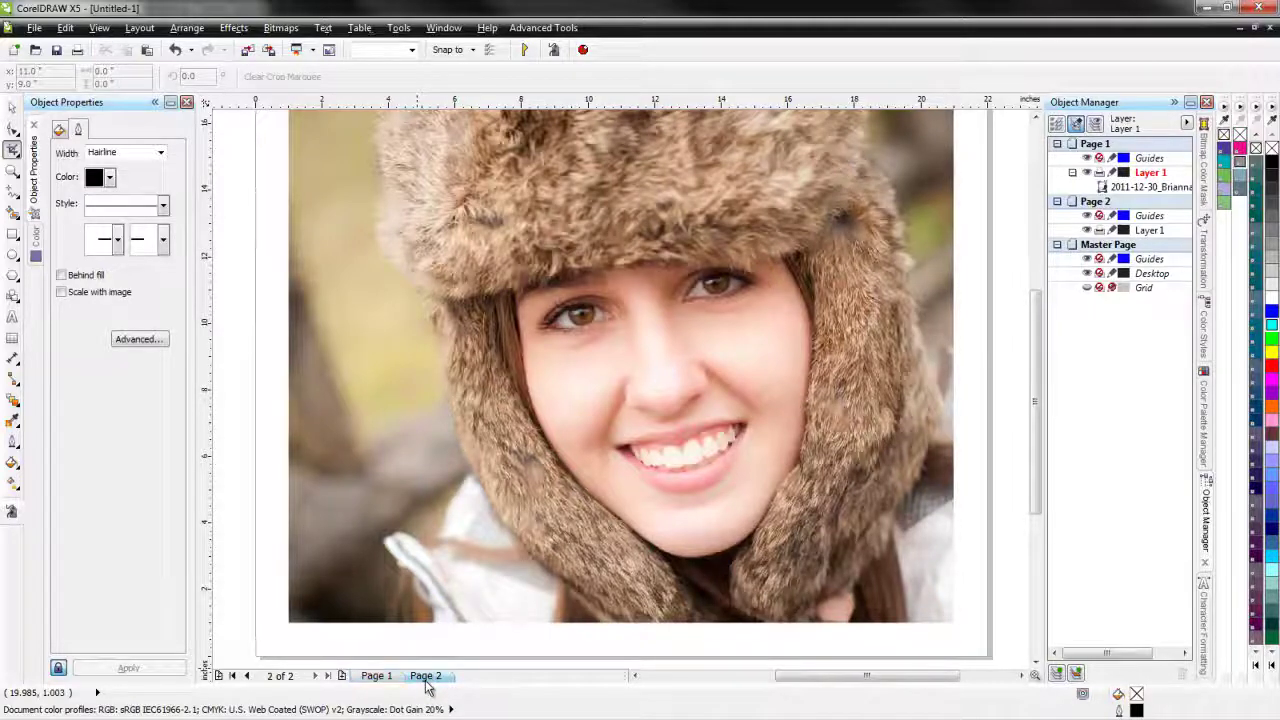
left_click(175, 50)
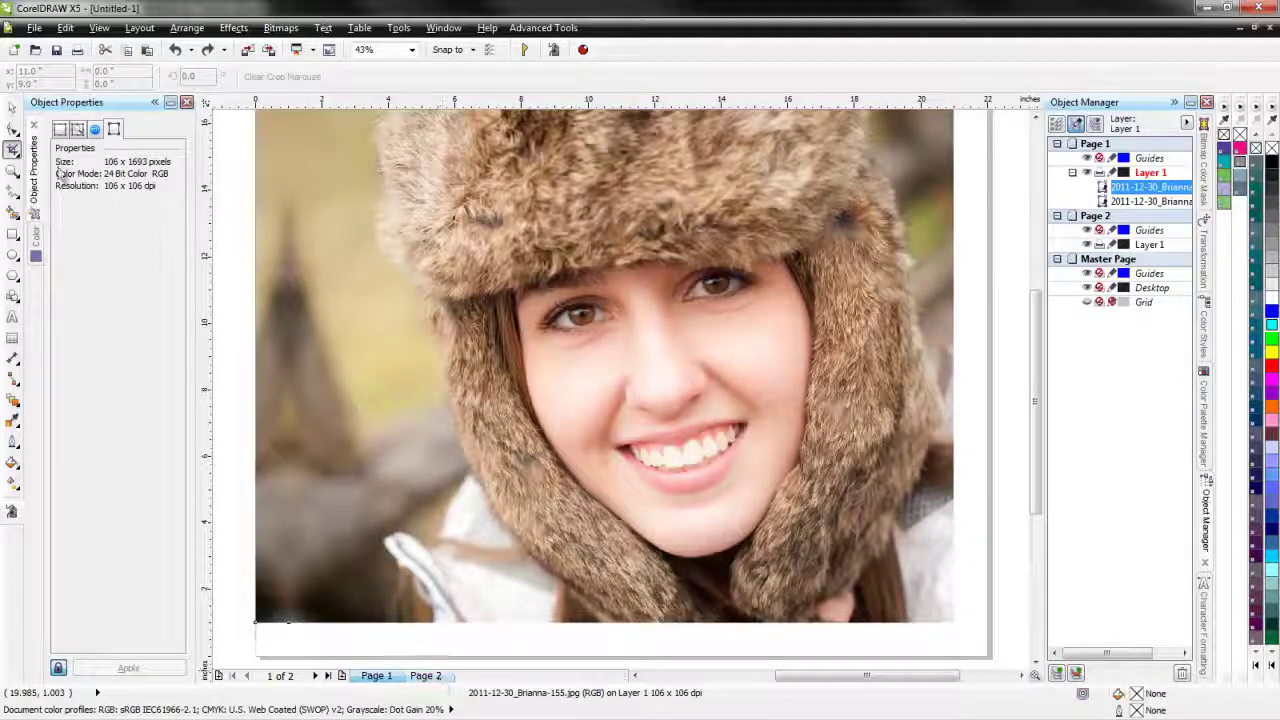
- Select the large photo and paste a copy onto the empty Page 2
left_click(13, 107)
left_click(695, 410)
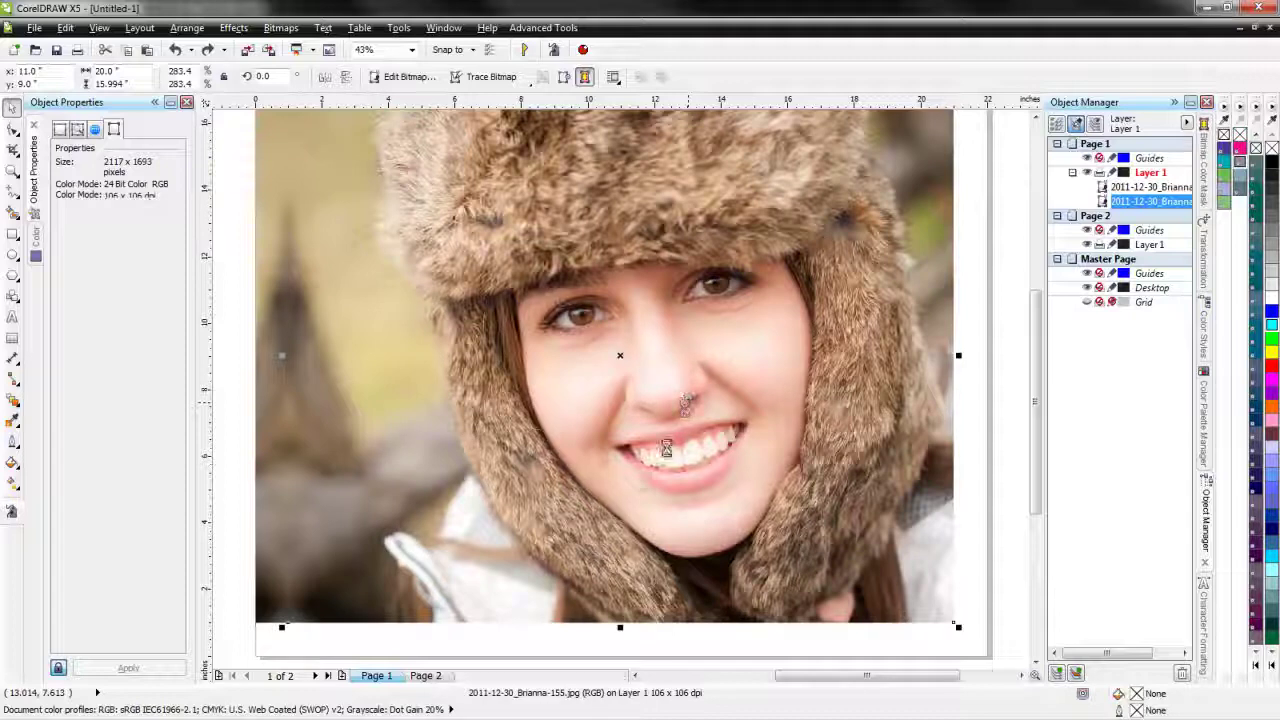
left_click(426, 676)
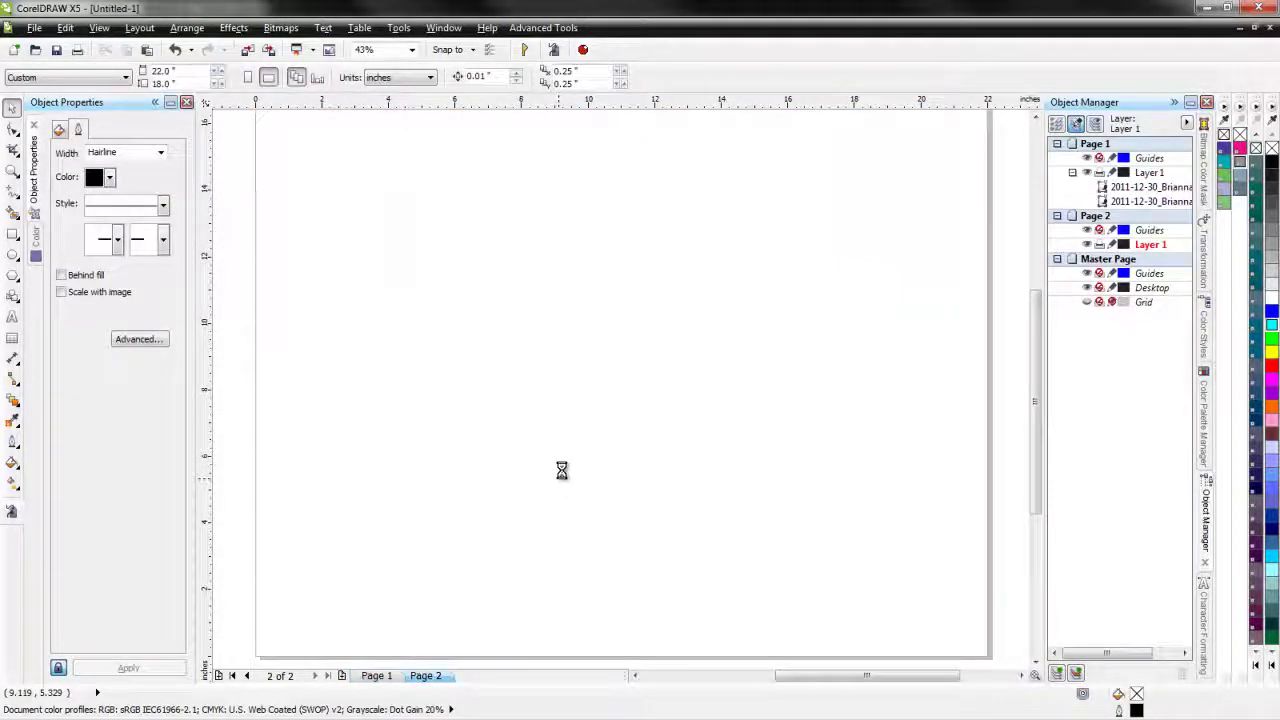
key("ctrl+v")
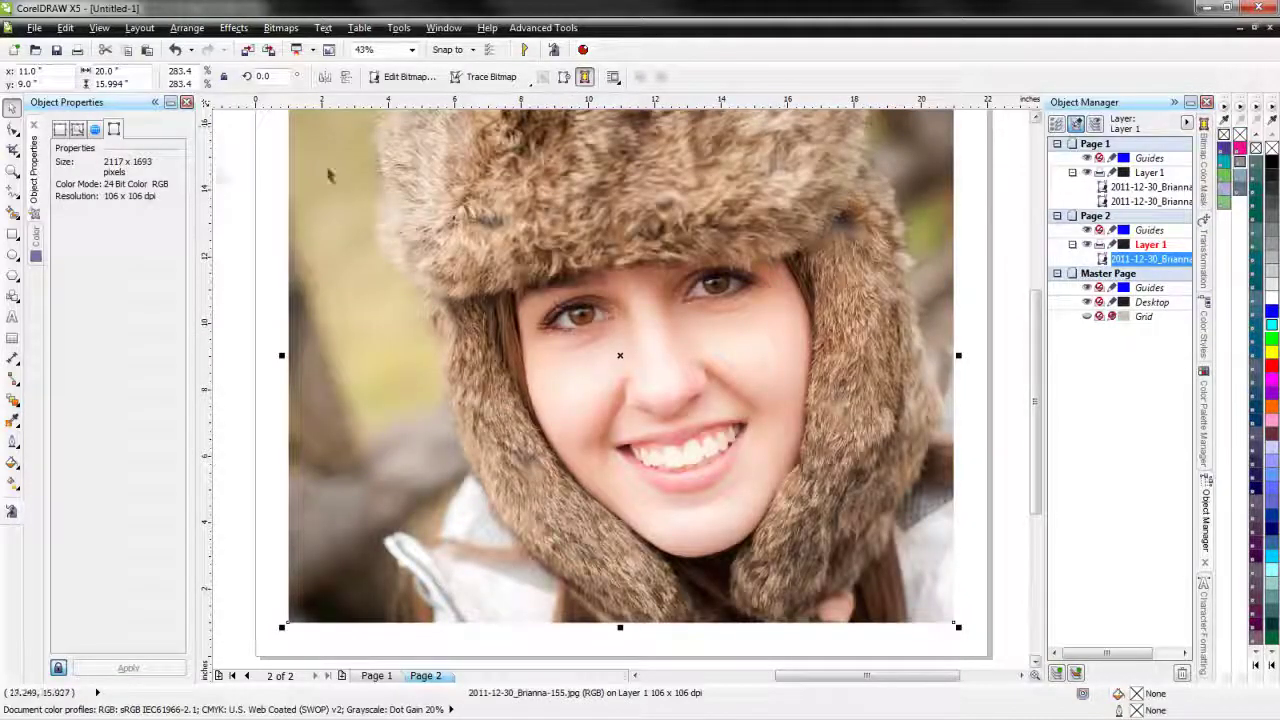
- Crop the copy to a 1-inch-wide right-edge strip at X 20.5 and cut it away
left_click(14, 149)
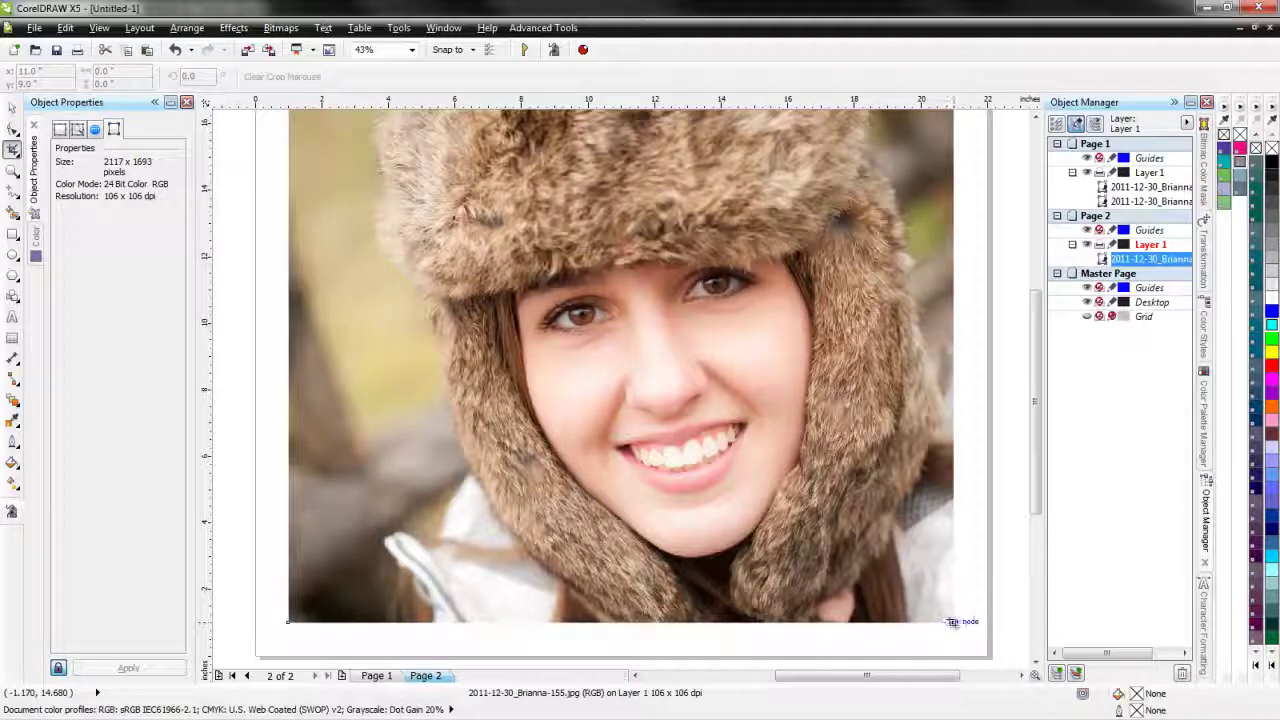
left_click_drag(953, 621, 920, 135)
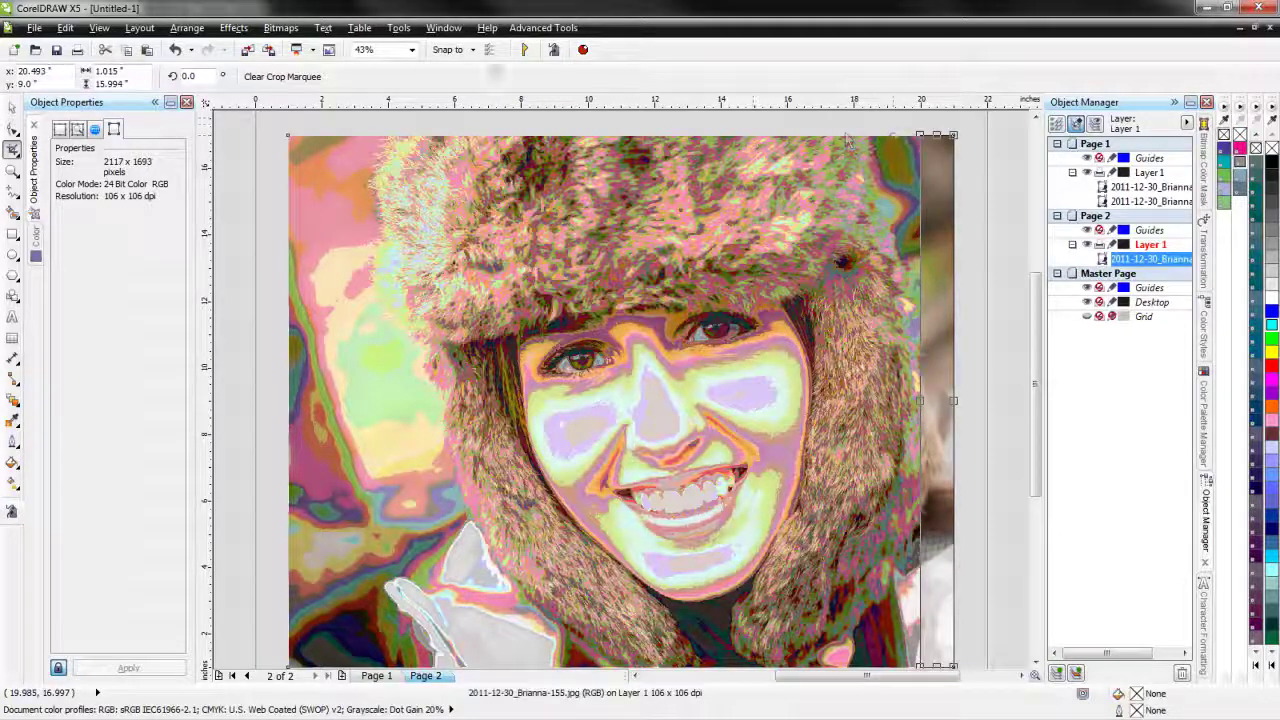
double_click(110, 71)
type("1")
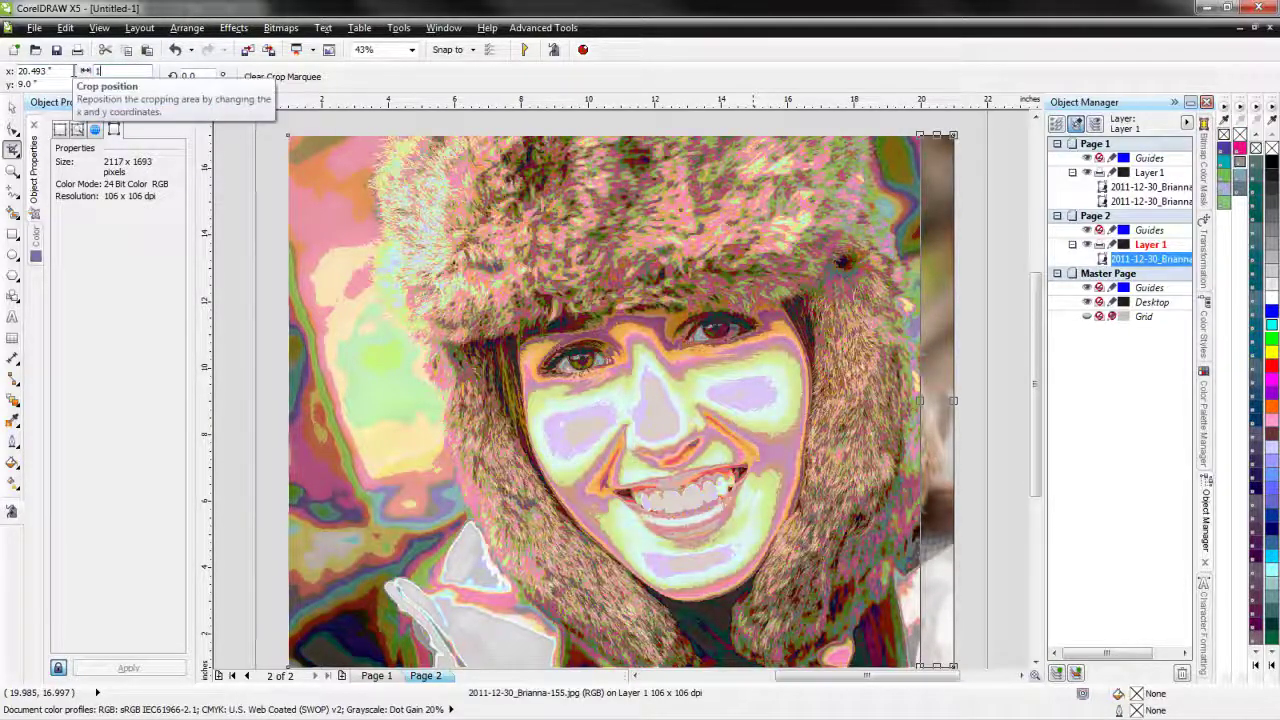
double_click(30, 71)
type("20.5")
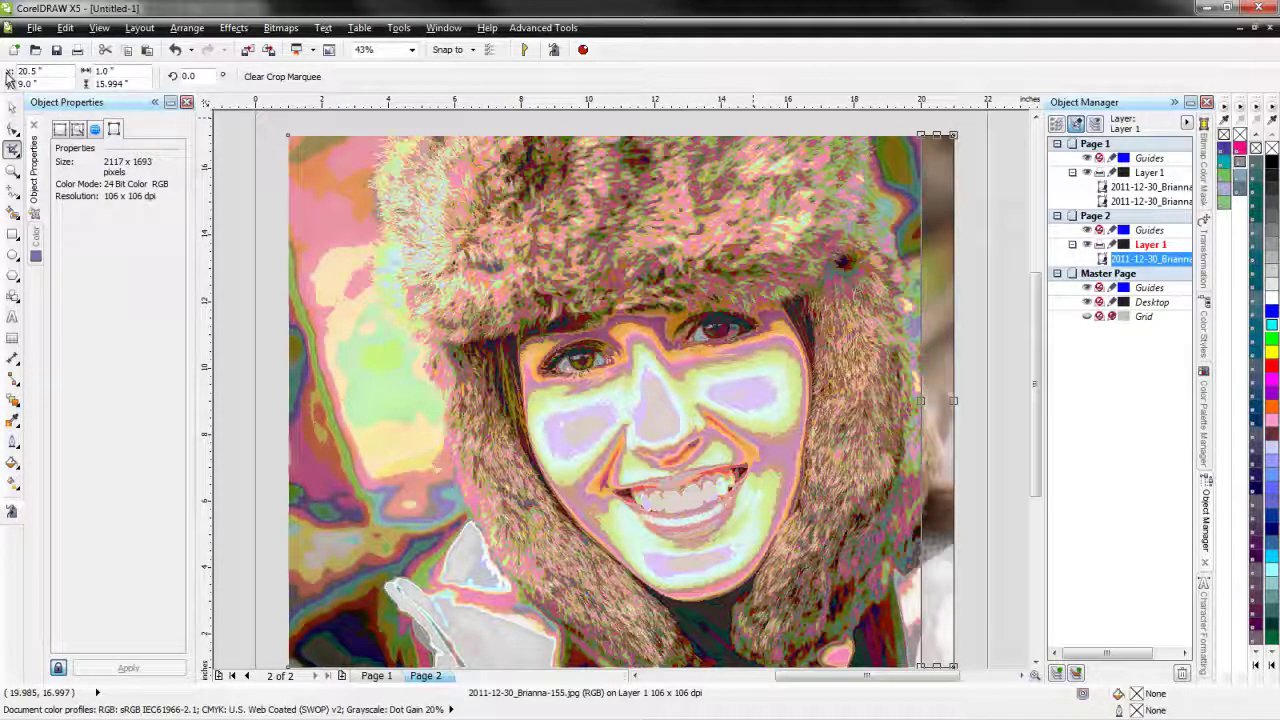
key("Return")
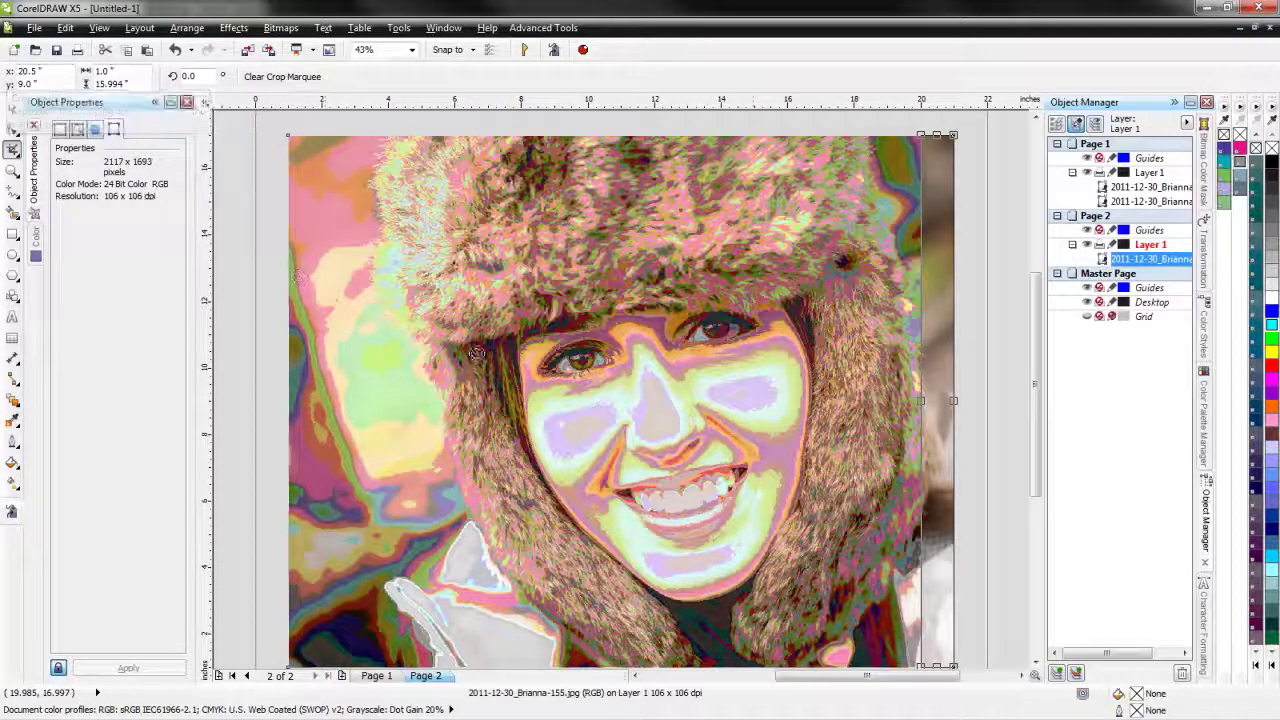
double_click(938, 417)
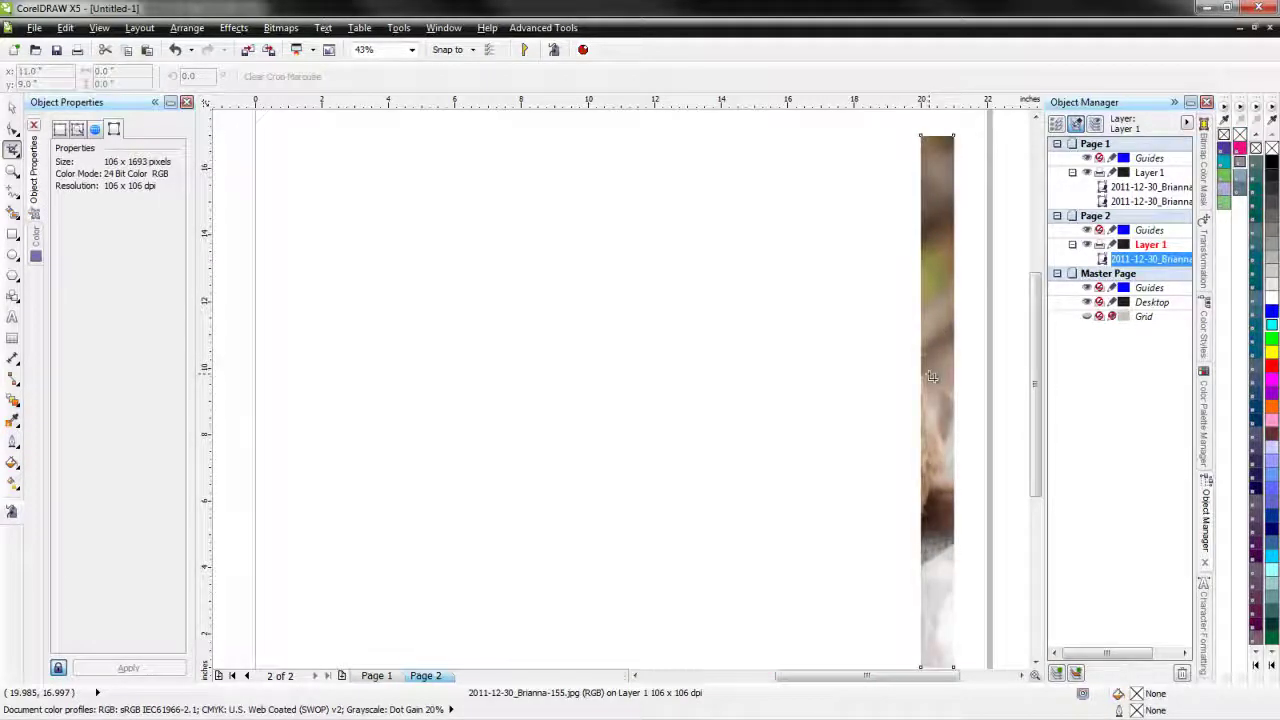
key("Delete")
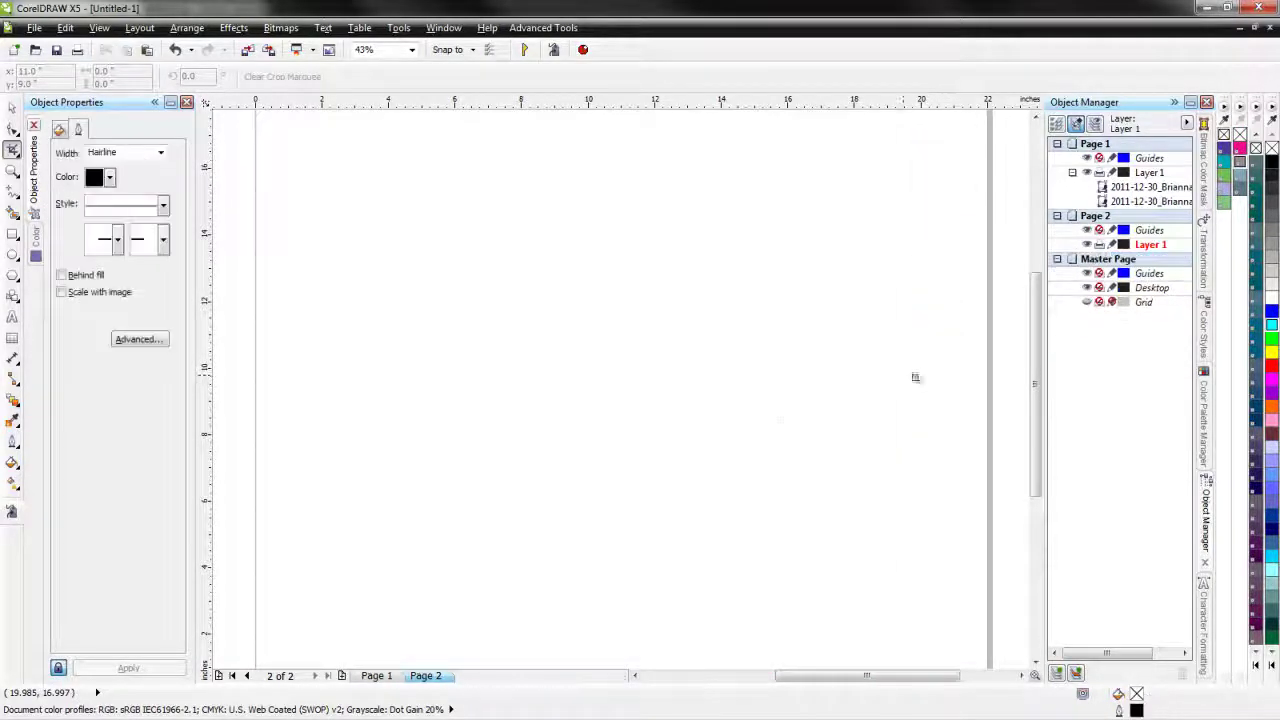
left_click(374, 676)
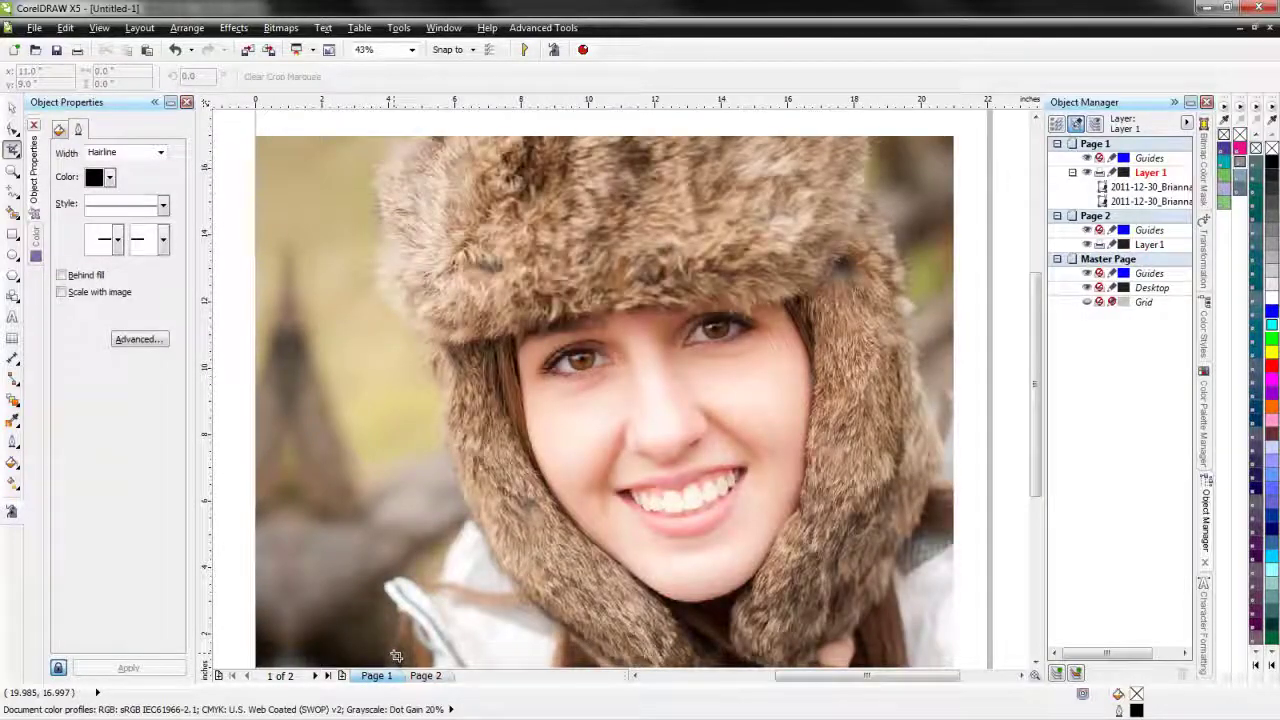
- Paste the right-edge strip on Page 1, move it to X 21.5 and mirror it horizontally
key("ctrl+v")
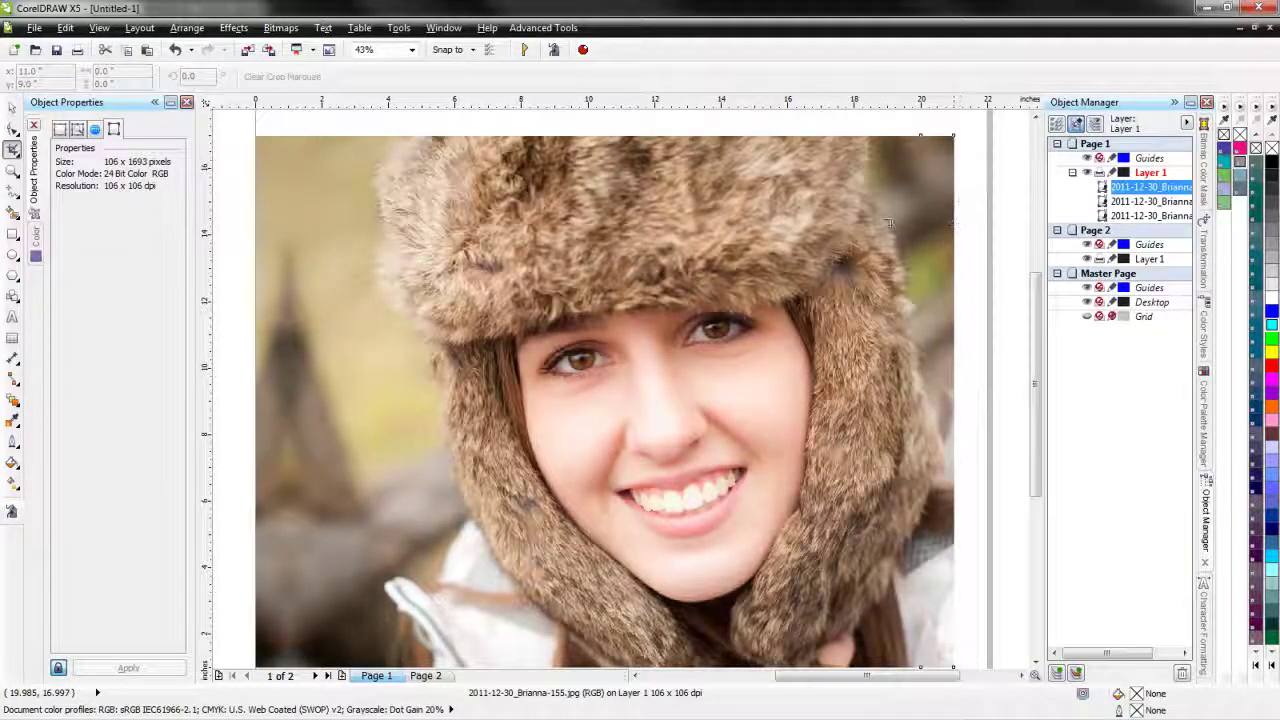
key("space")
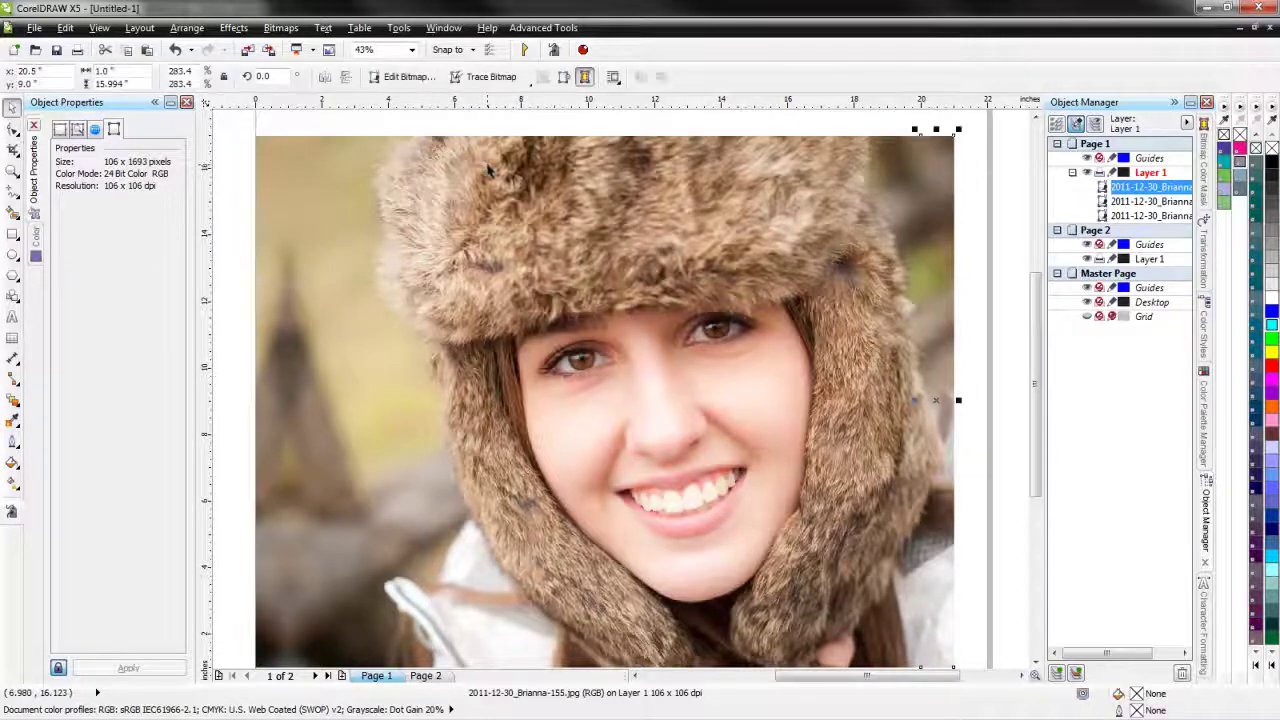
left_click_drag(41, 72, 8, 76)
type("21.5")
key("Return")
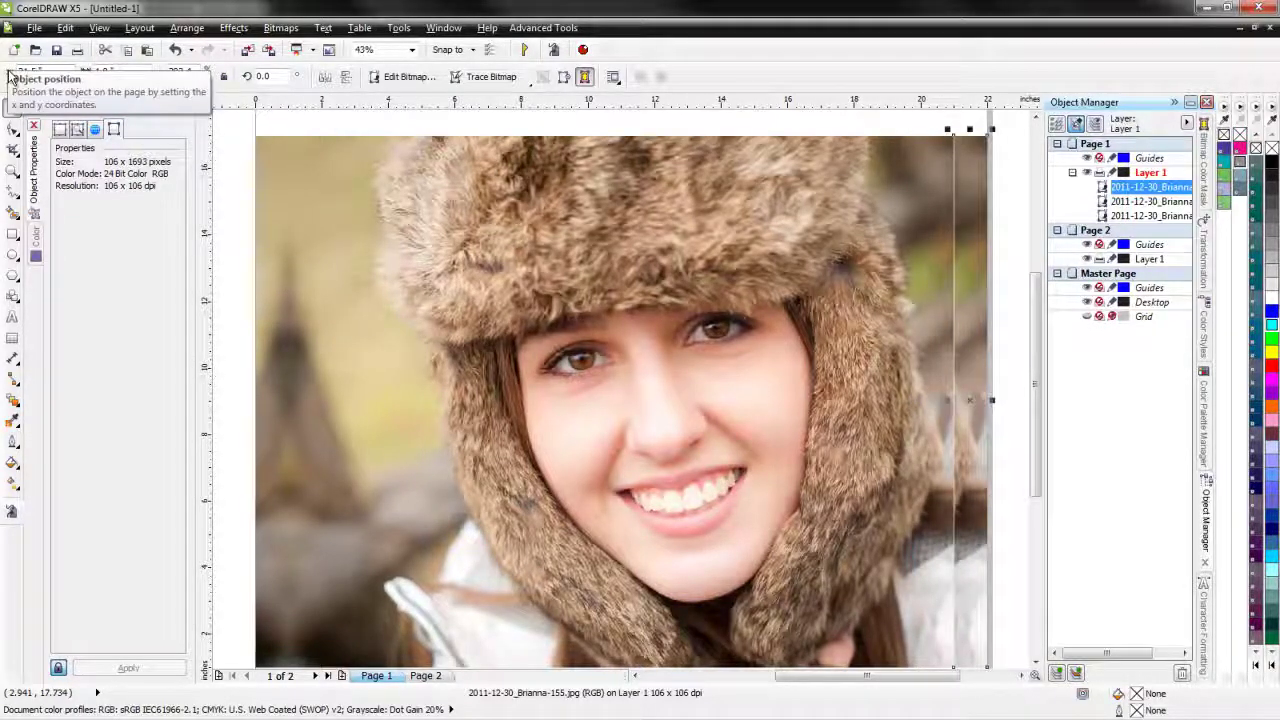
left_click(325, 80)
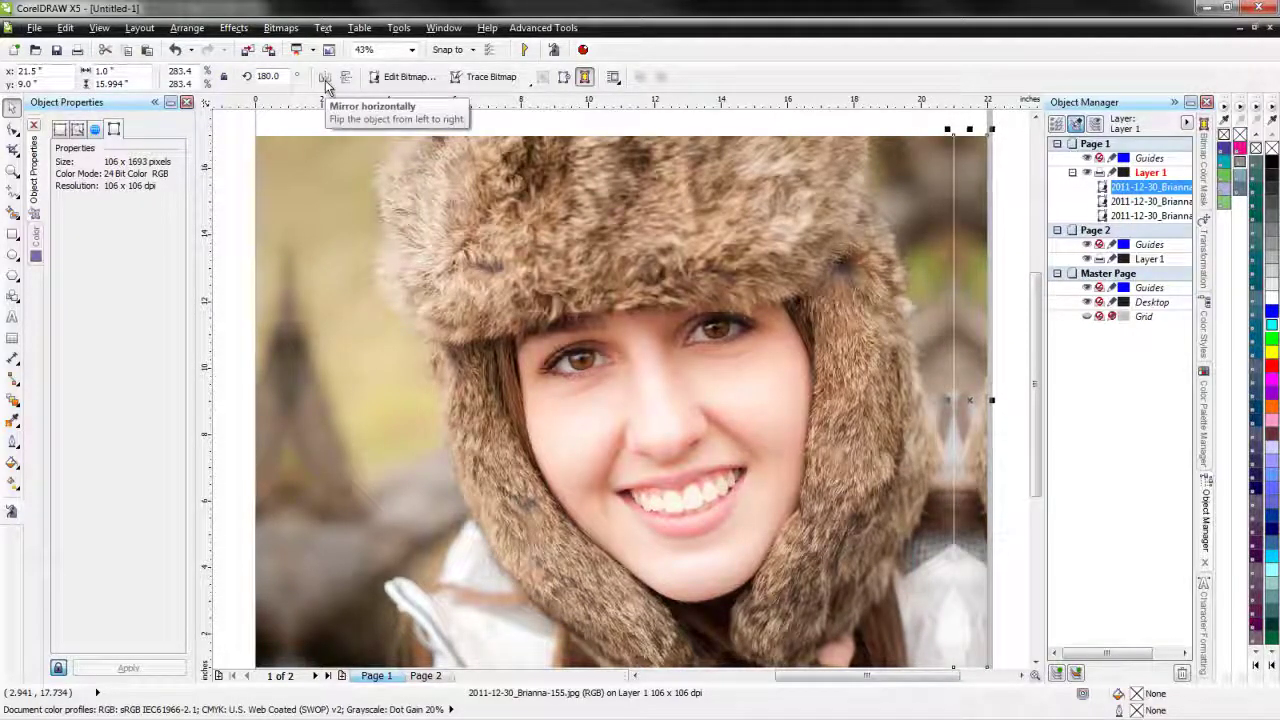
left_click(1012, 370)
- Zoom to fit the whole photo and select all the photo pieces
scroll(965, 400, "up", 2)
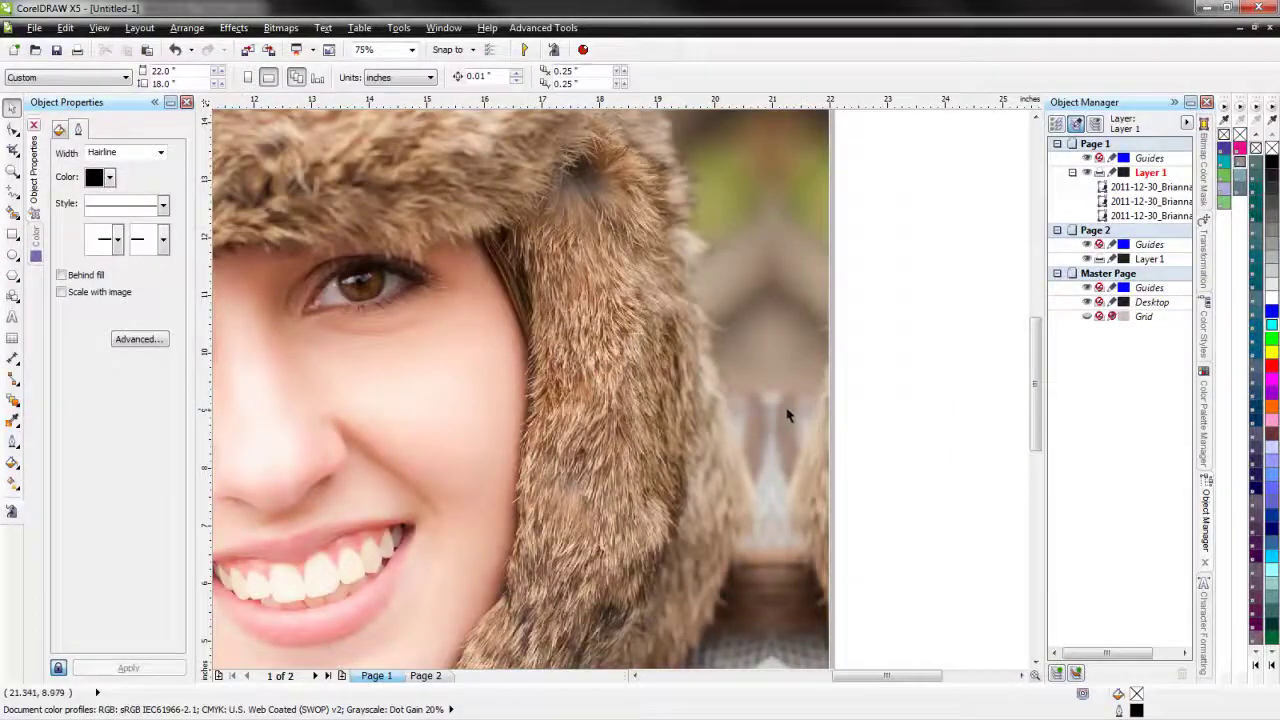
scroll(787, 415, "up", 2)
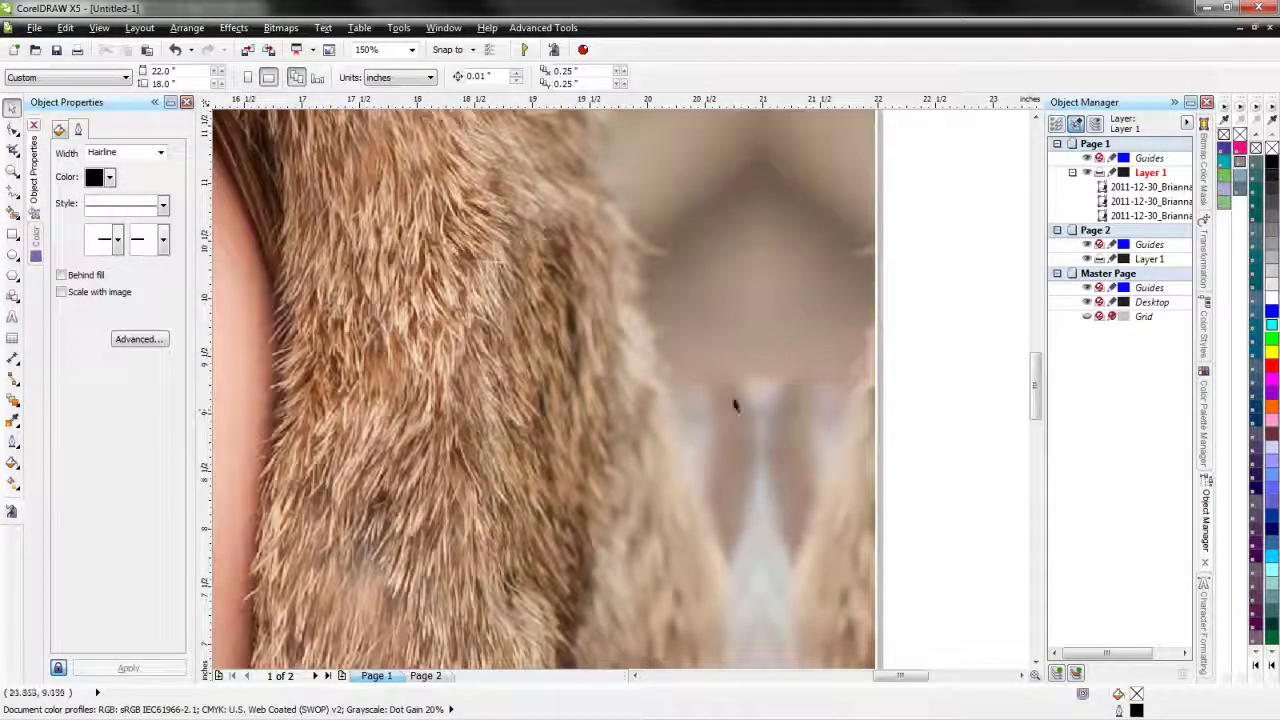
key("F4")
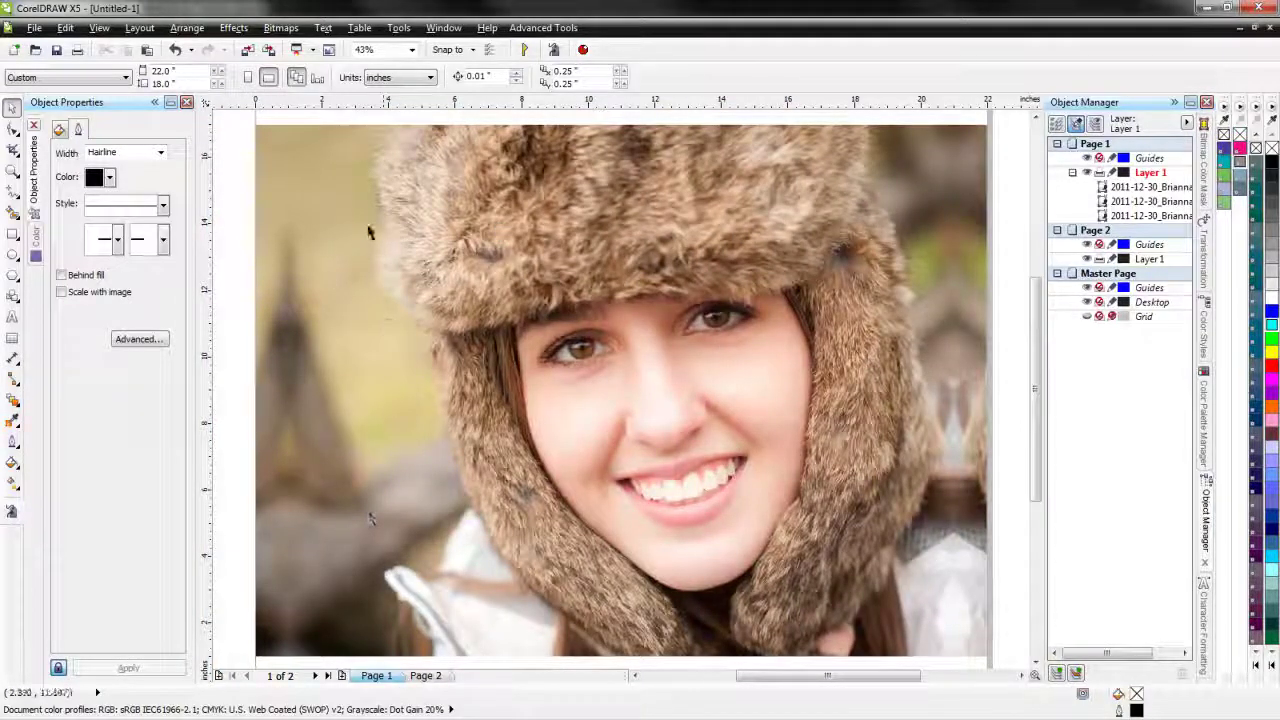
scroll(378, 188, "down", 2)
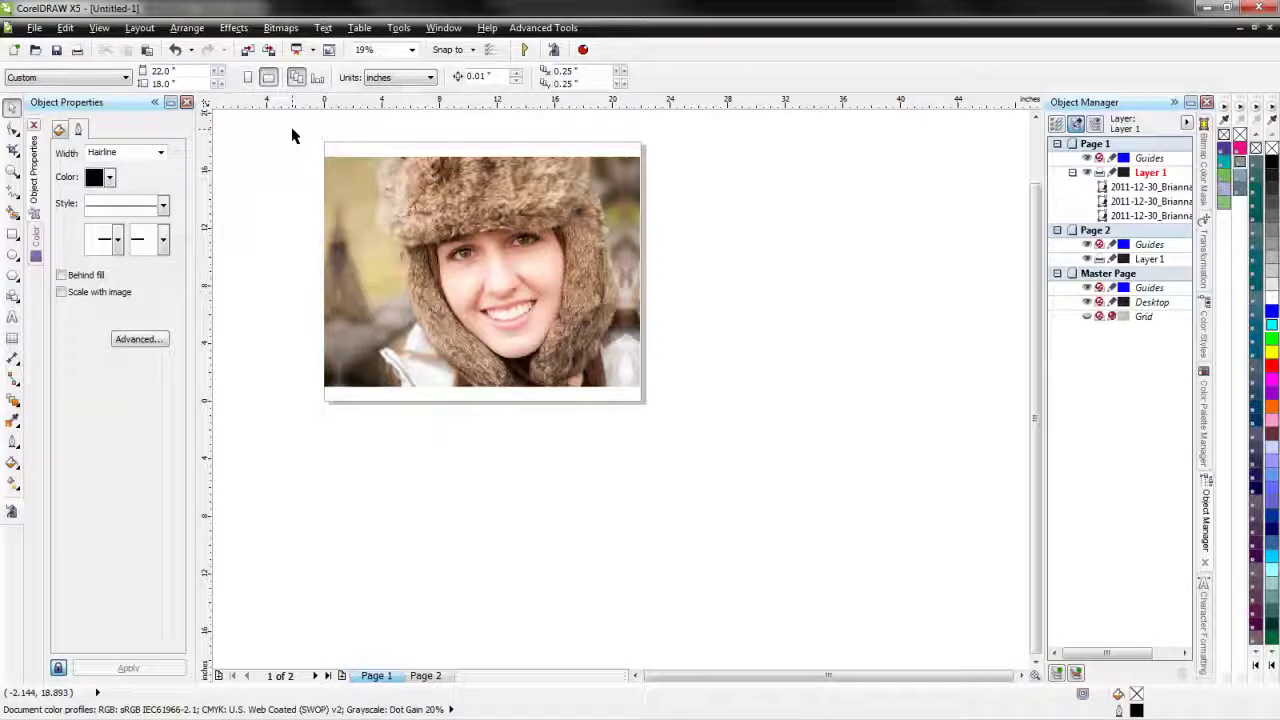
left_click_drag(292, 129, 688, 417)
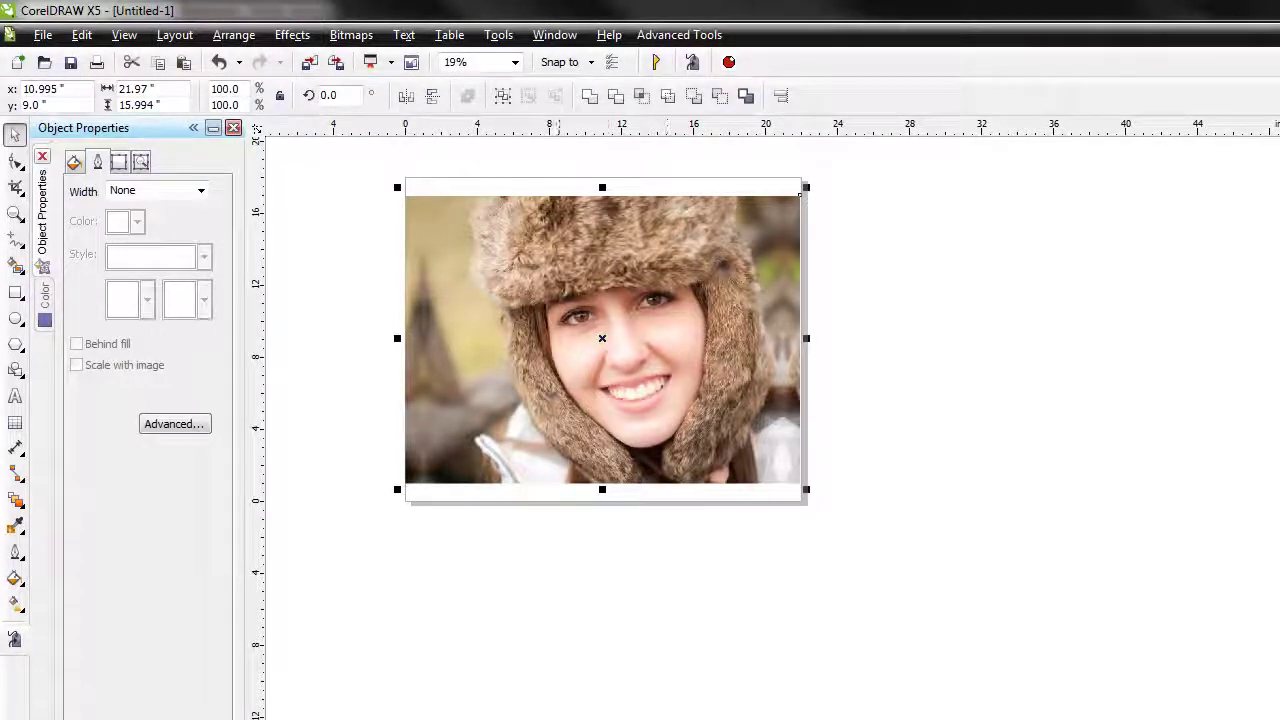
- Delete the selected photo pieces, then restore them with undo
key("Delete")
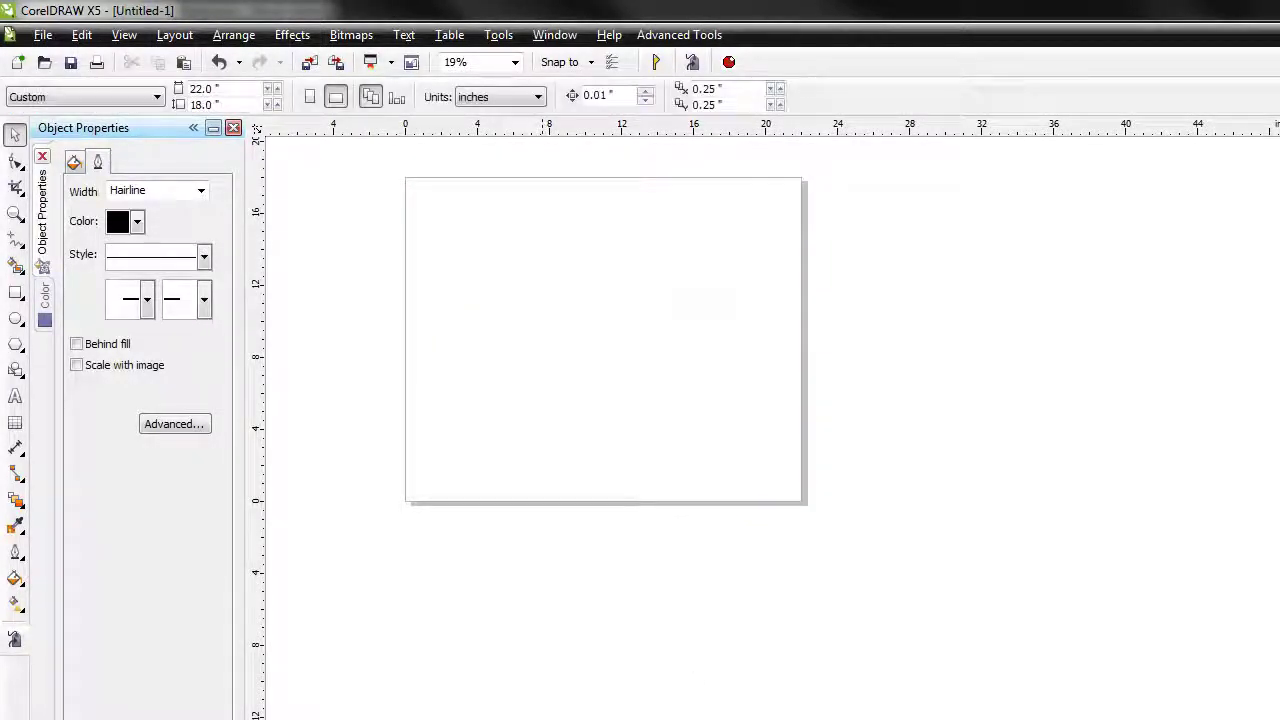
key("ctrl+z")
left_click(585, 598)
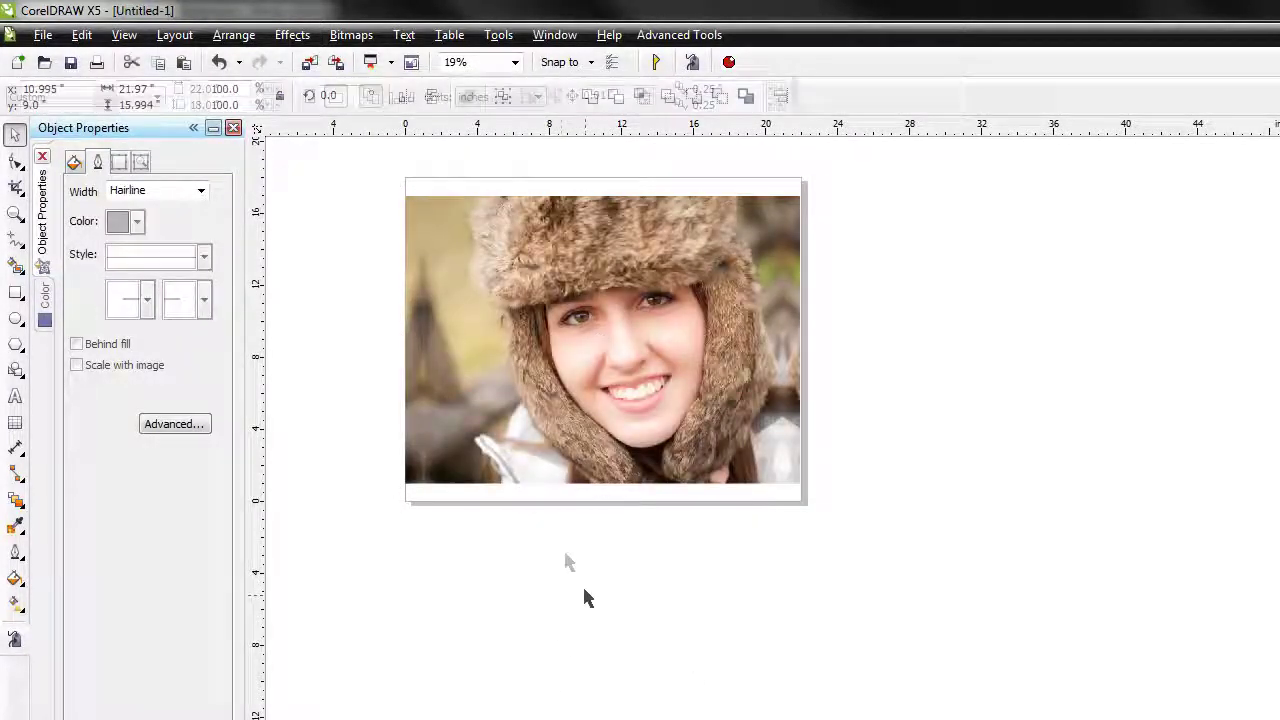
- Crop the photo copy to a 1-inch-high top-edge strip at Y 16.5
left_click(17, 189)
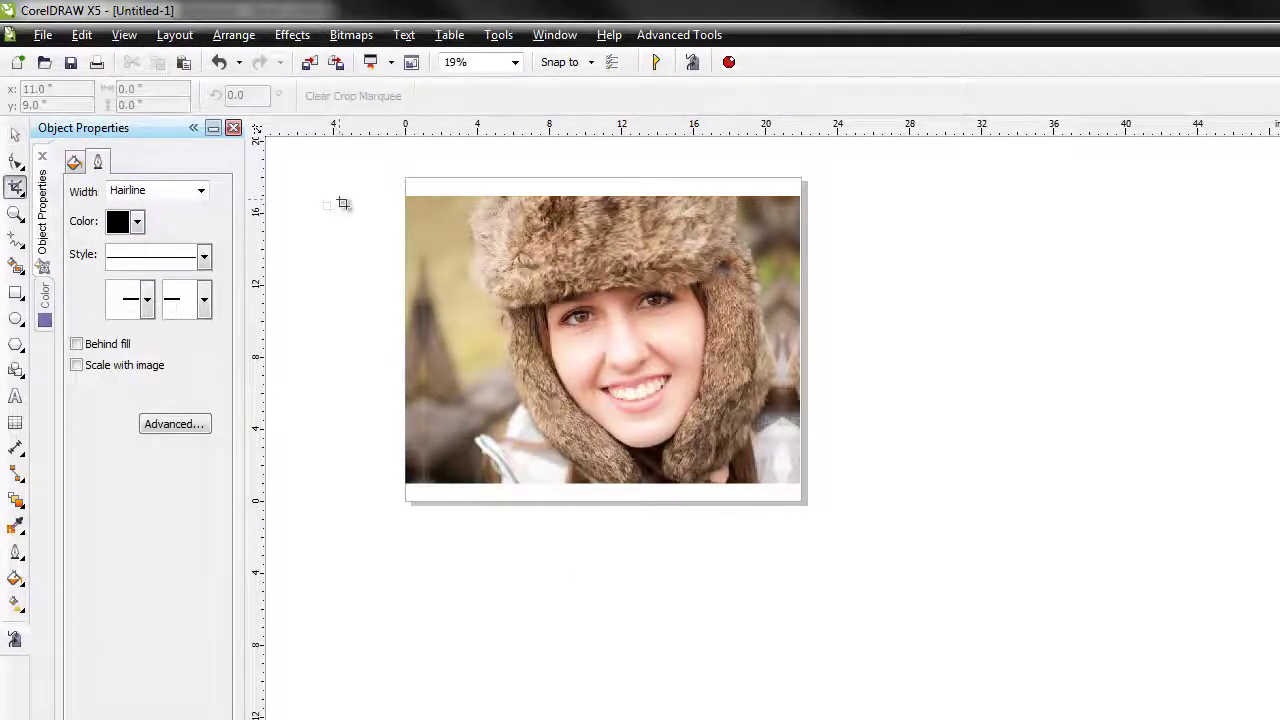
scroll(405, 197, "up", 1)
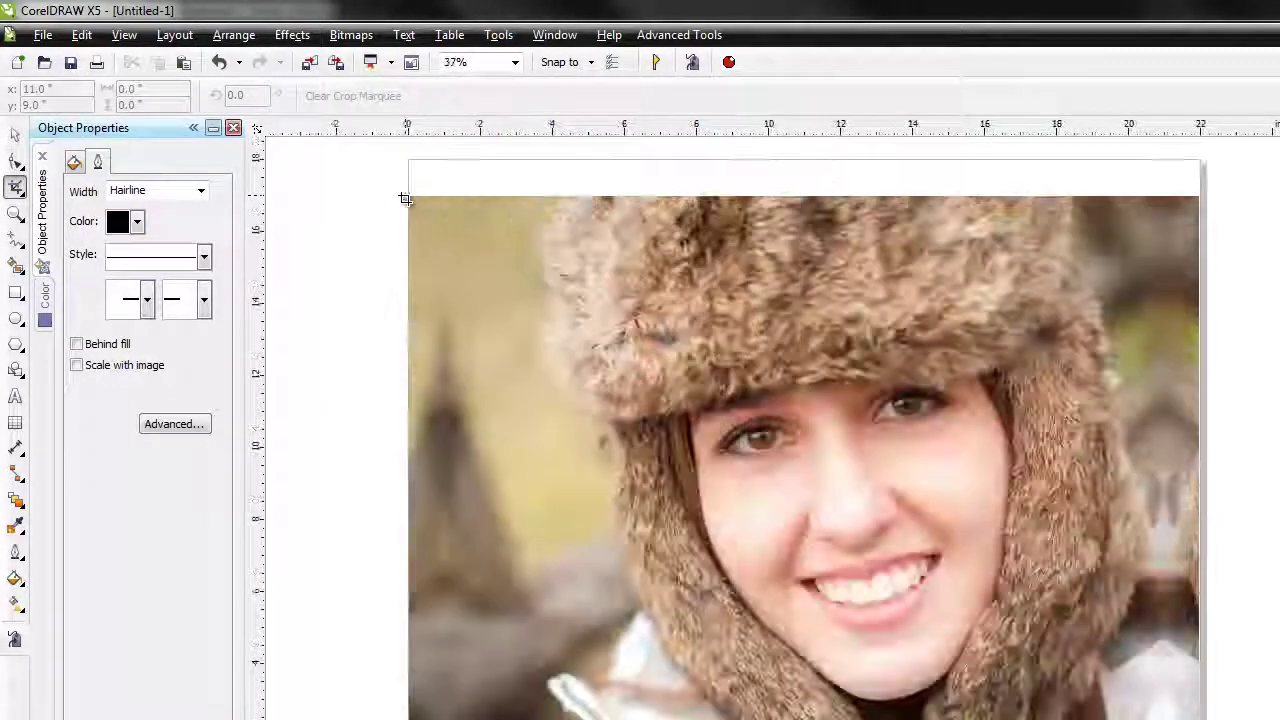
left_click_drag(412, 195, 1200, 244)
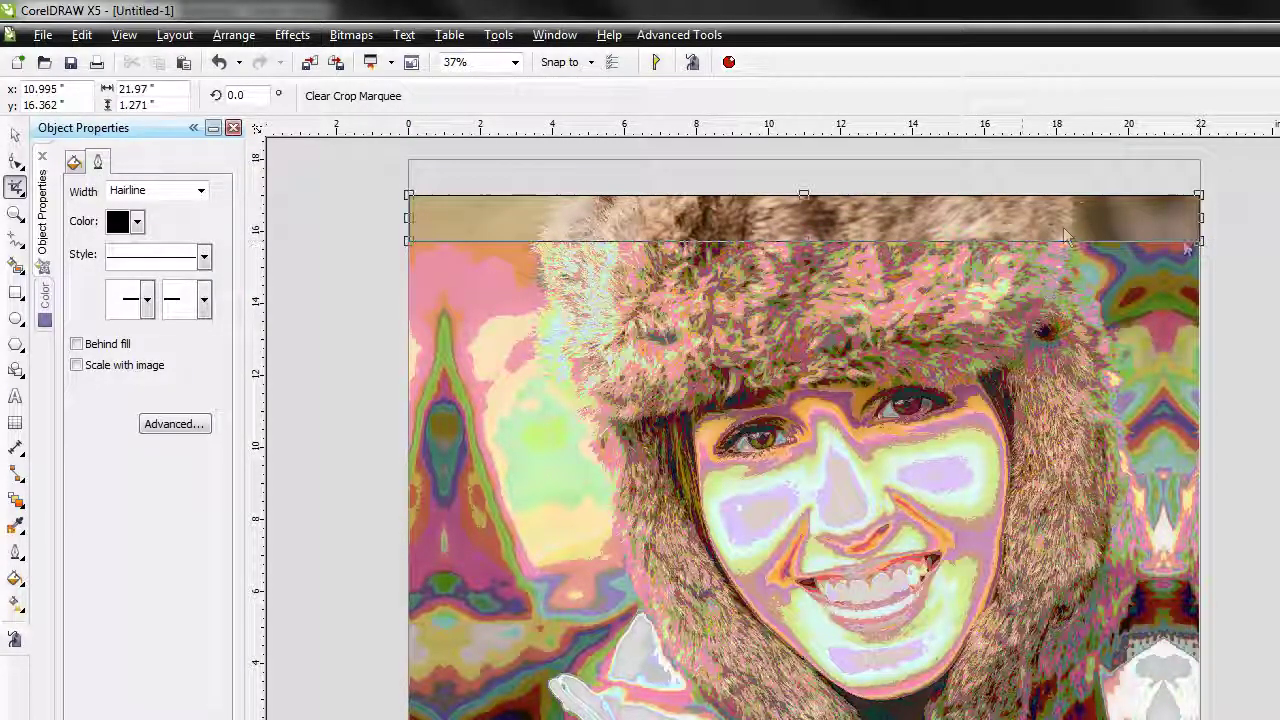
double_click(160, 104)
type("1")
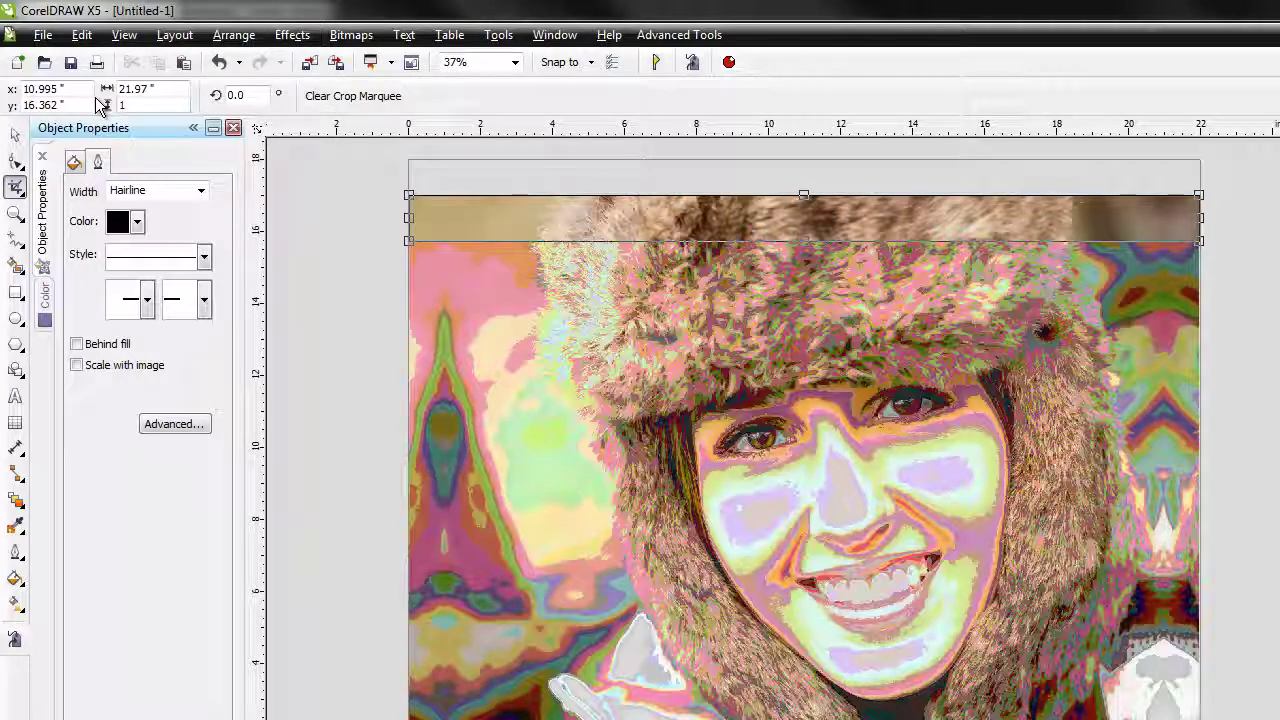
key("Return")
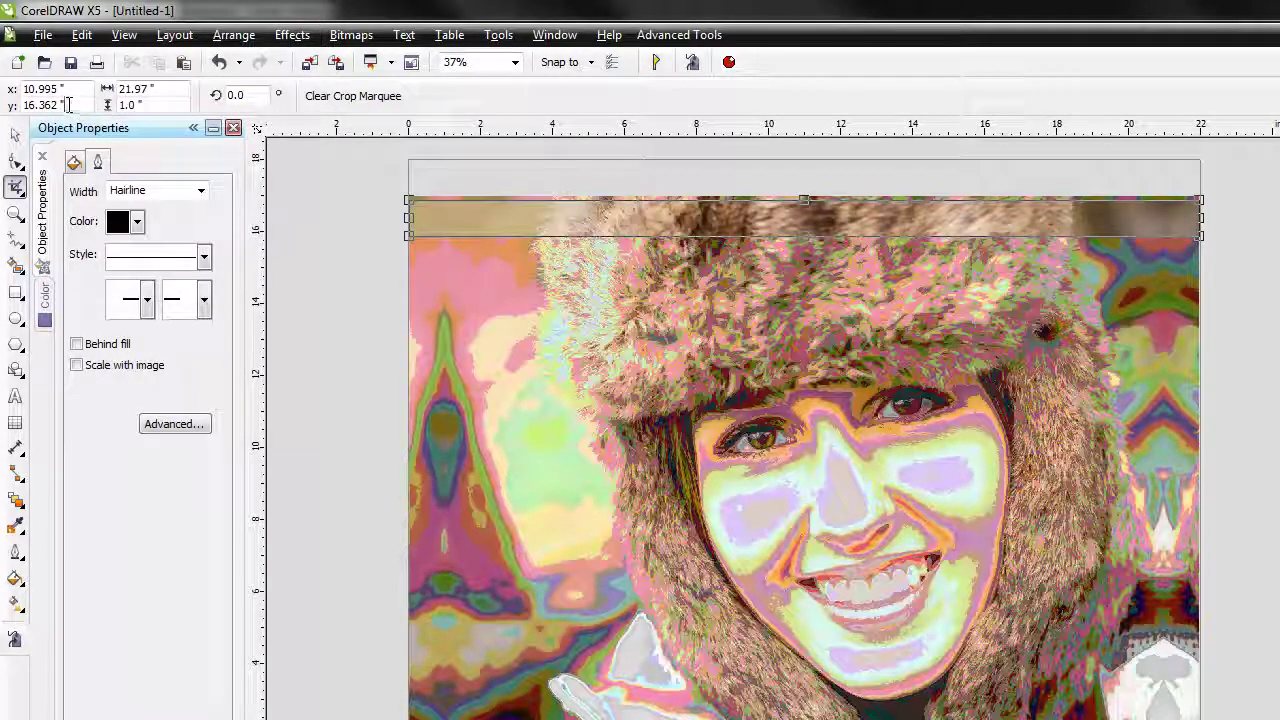
double_click(10, 106)
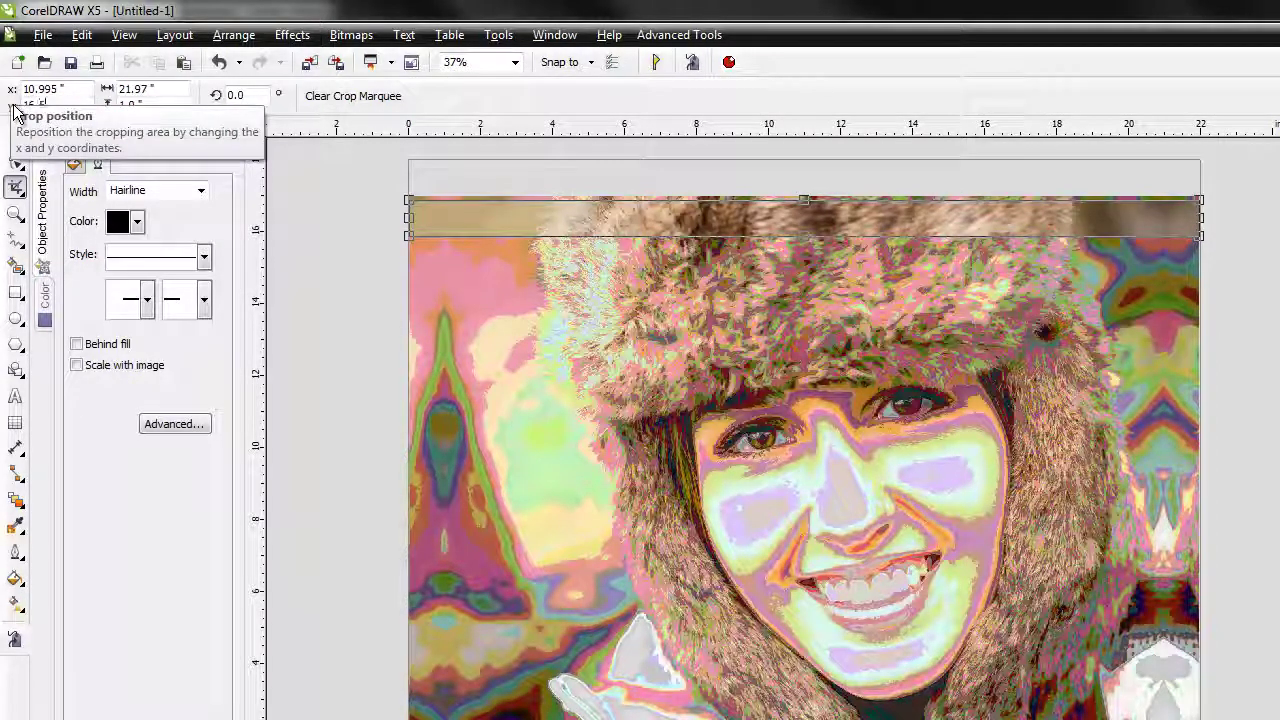
type("16.5")
key("Return")
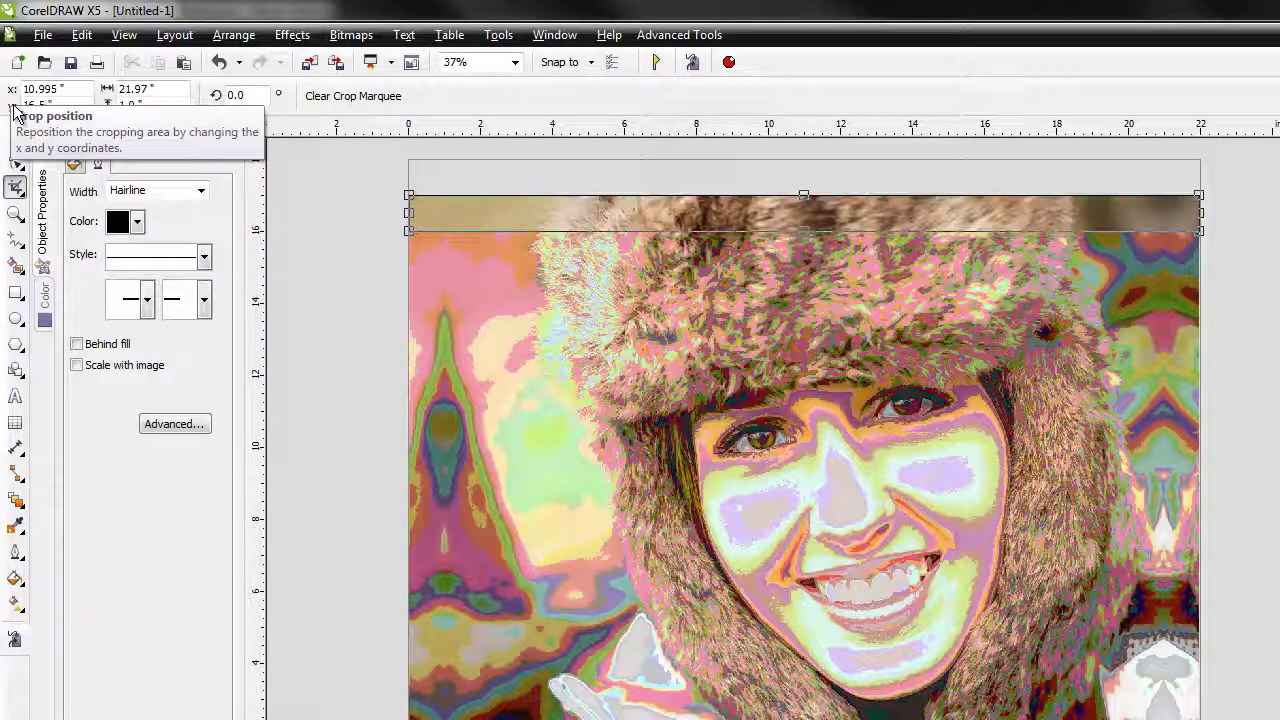
double_click(712, 205)
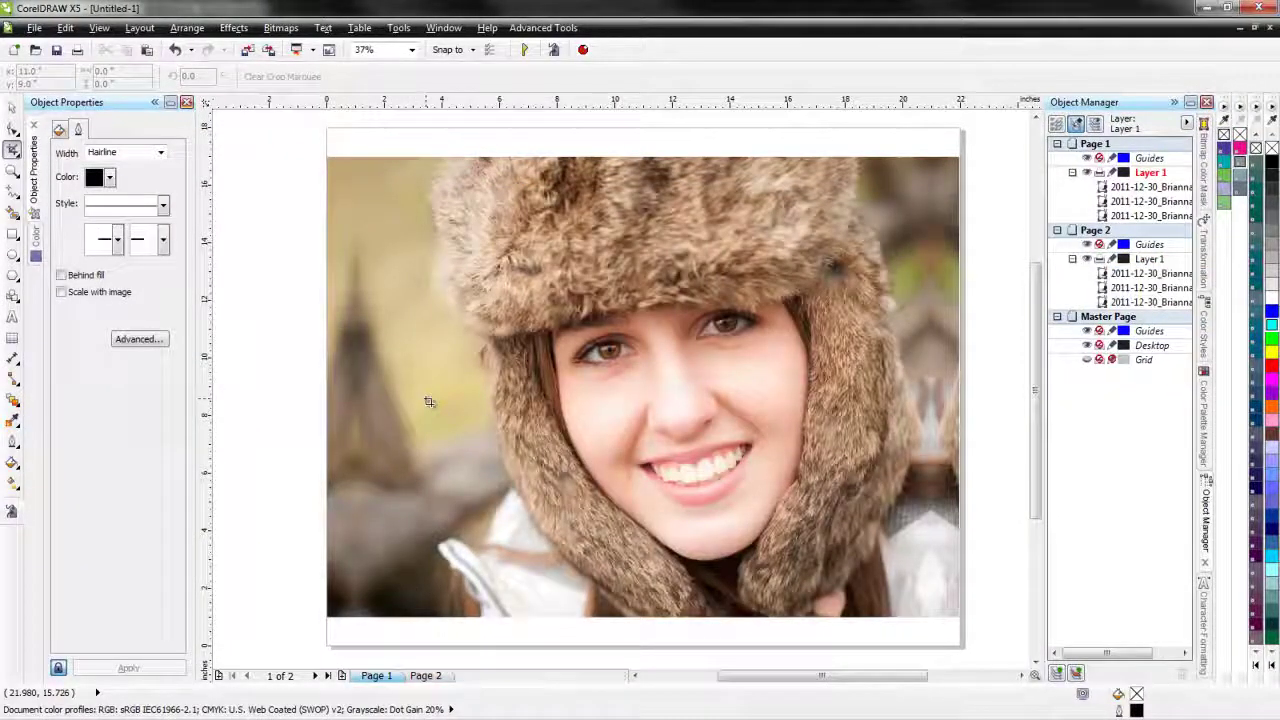
- Paste the cropped top strip onto Page 1, undoing a stray move and deletion
key("ctrl+v")
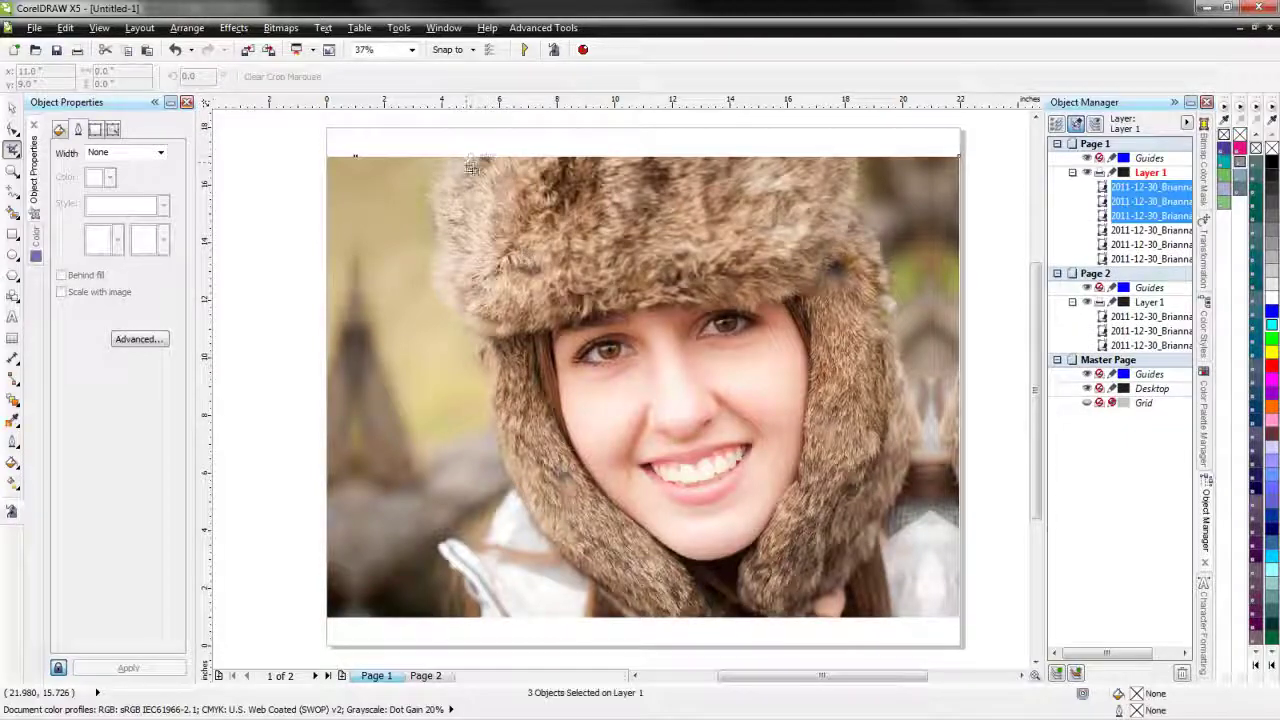
key("space")
left_click_drag(451, 164, 451, 298)
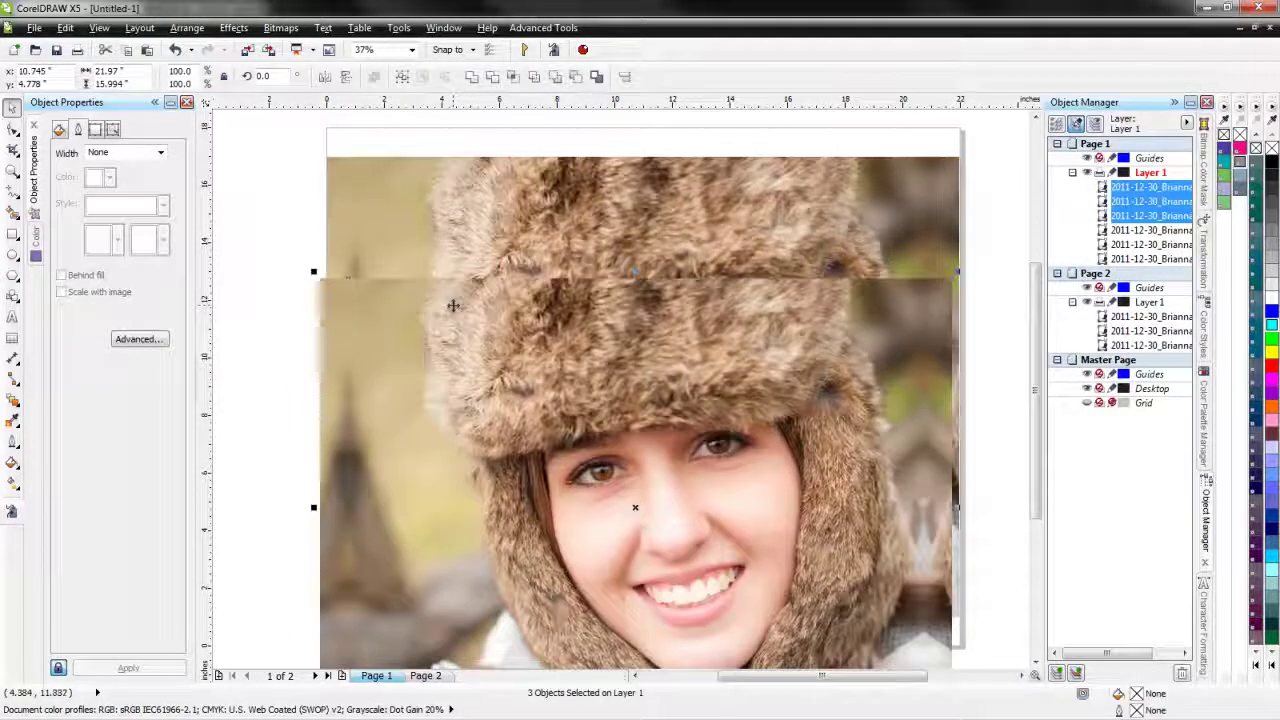
key("ctrl+z")
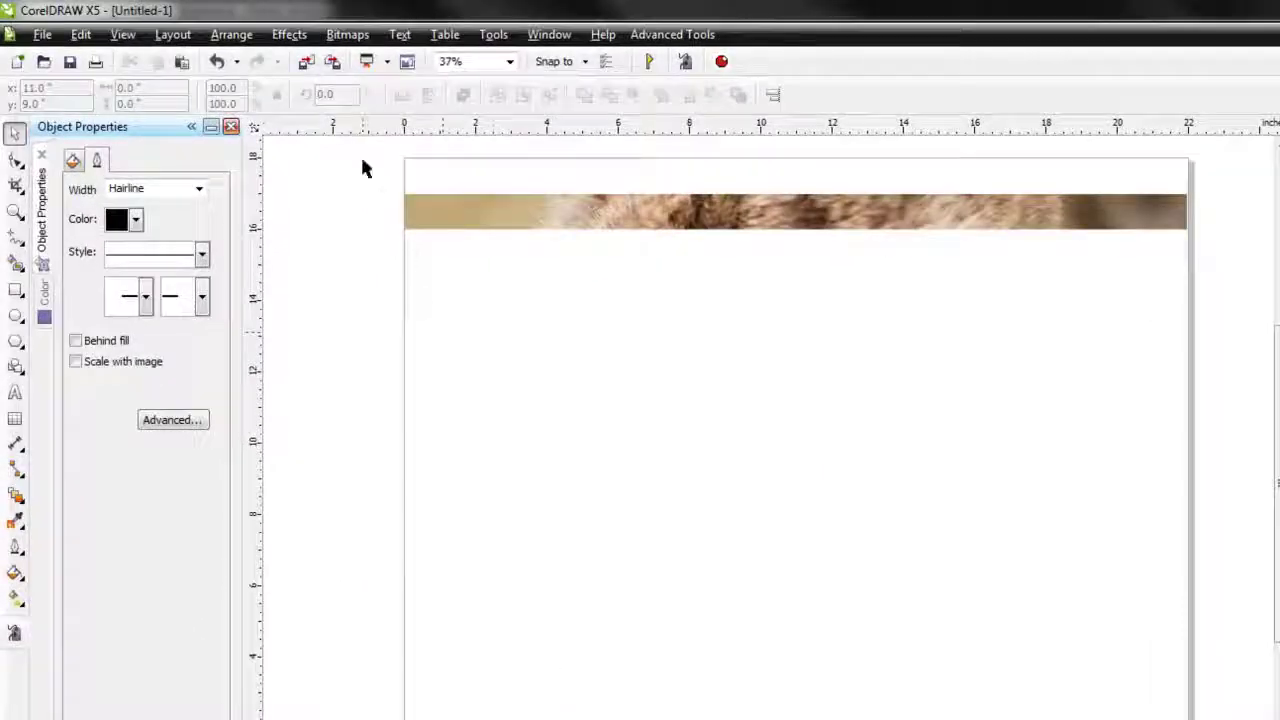
left_click_drag(398, 180, 340, 178)
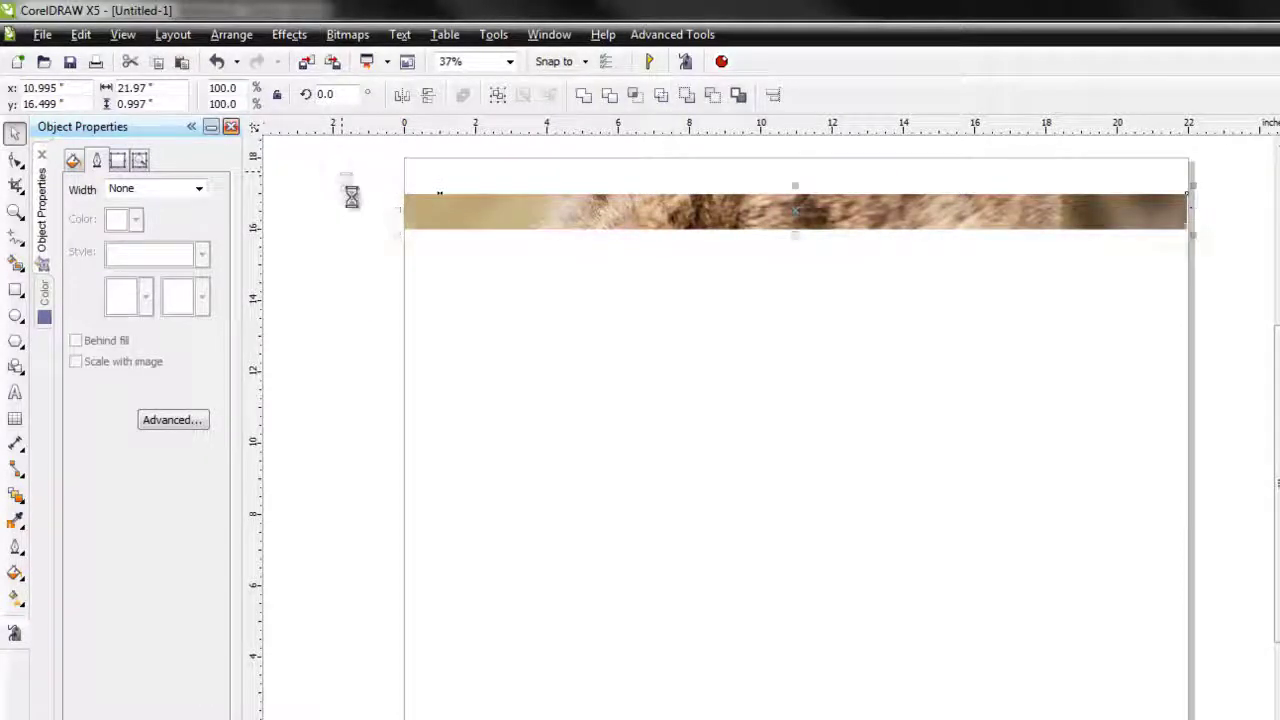
key("Delete")
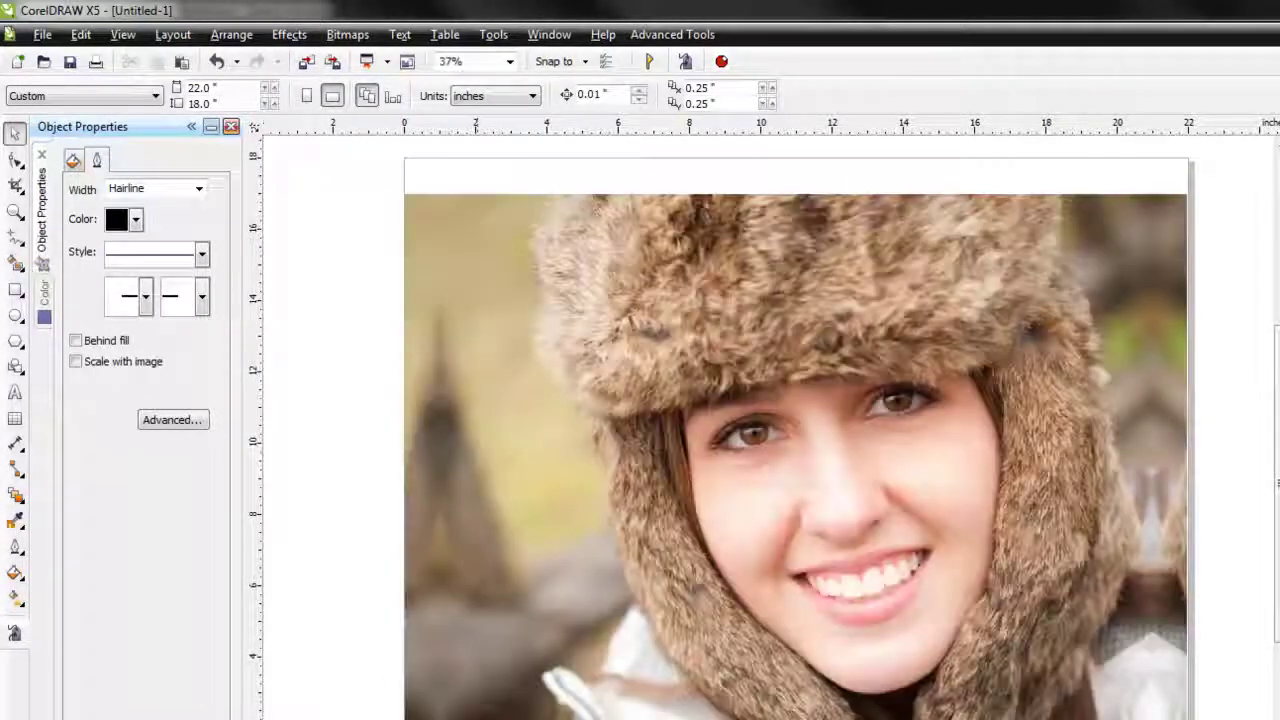
key("Tab")
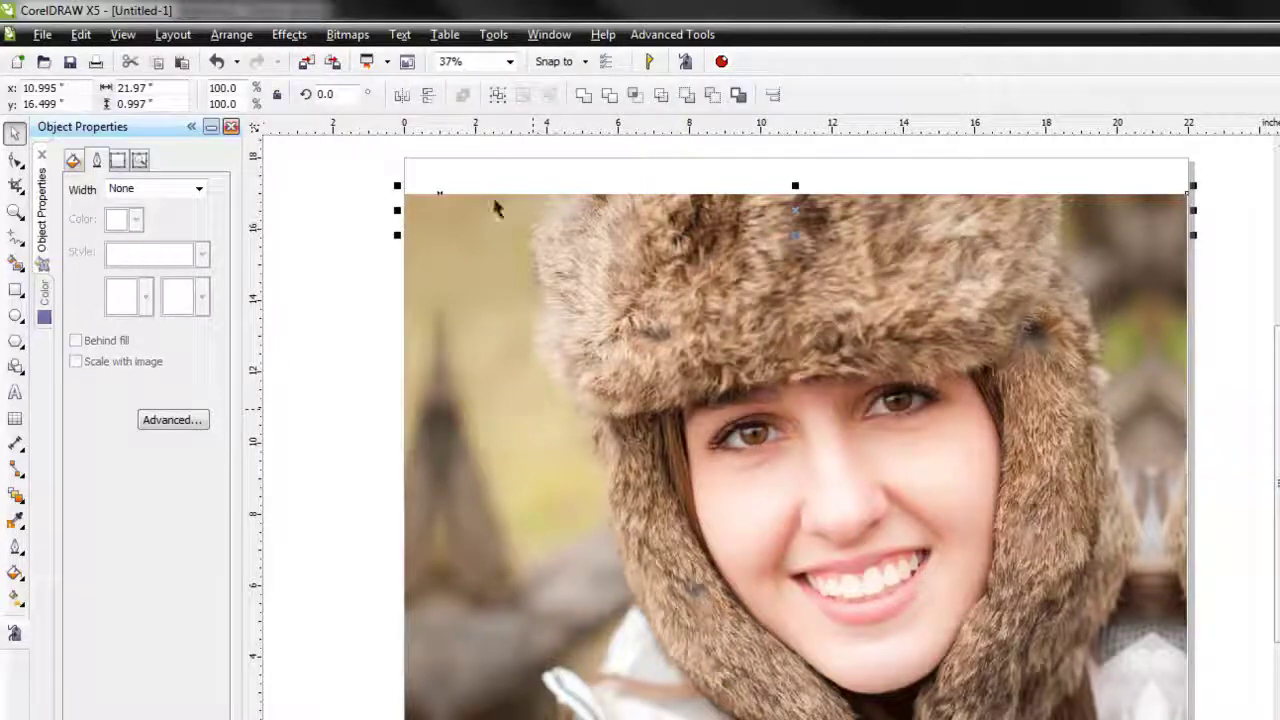
- Mirror the top strip vertically, set its Y to 17.5 and nudge it down
left_click(428, 96)
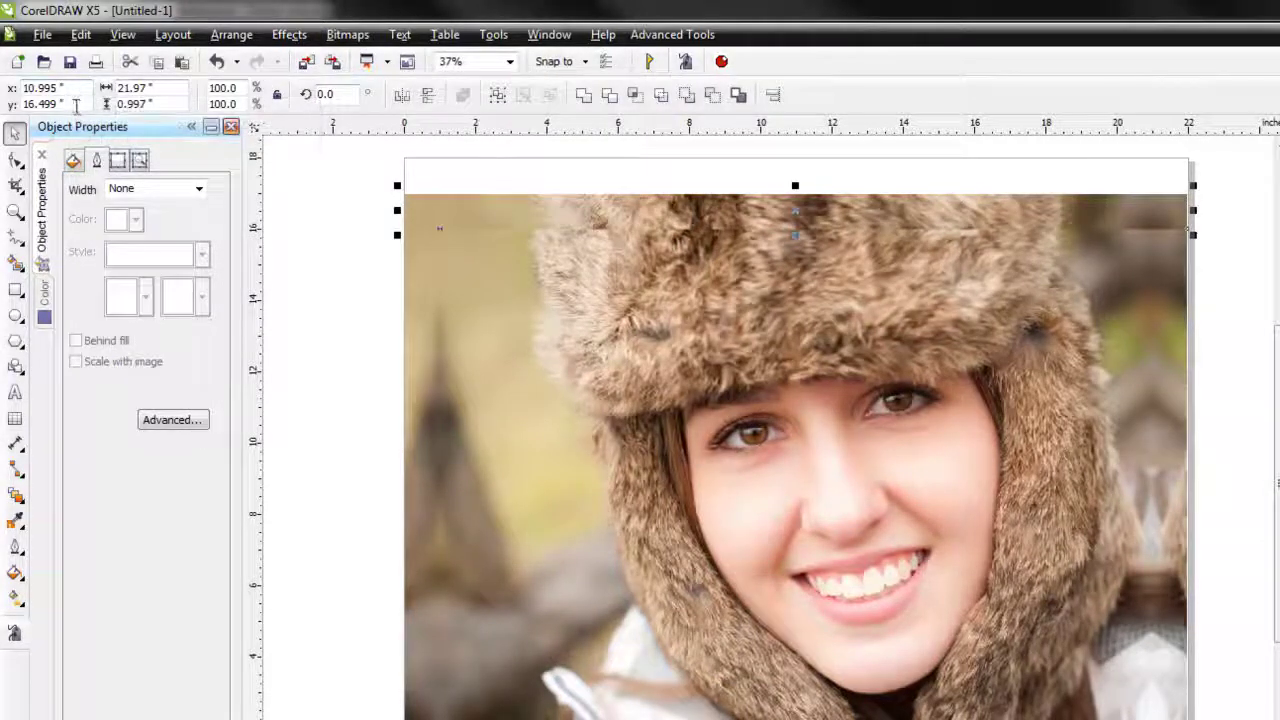
left_click_drag(66, 104, 5, 105)
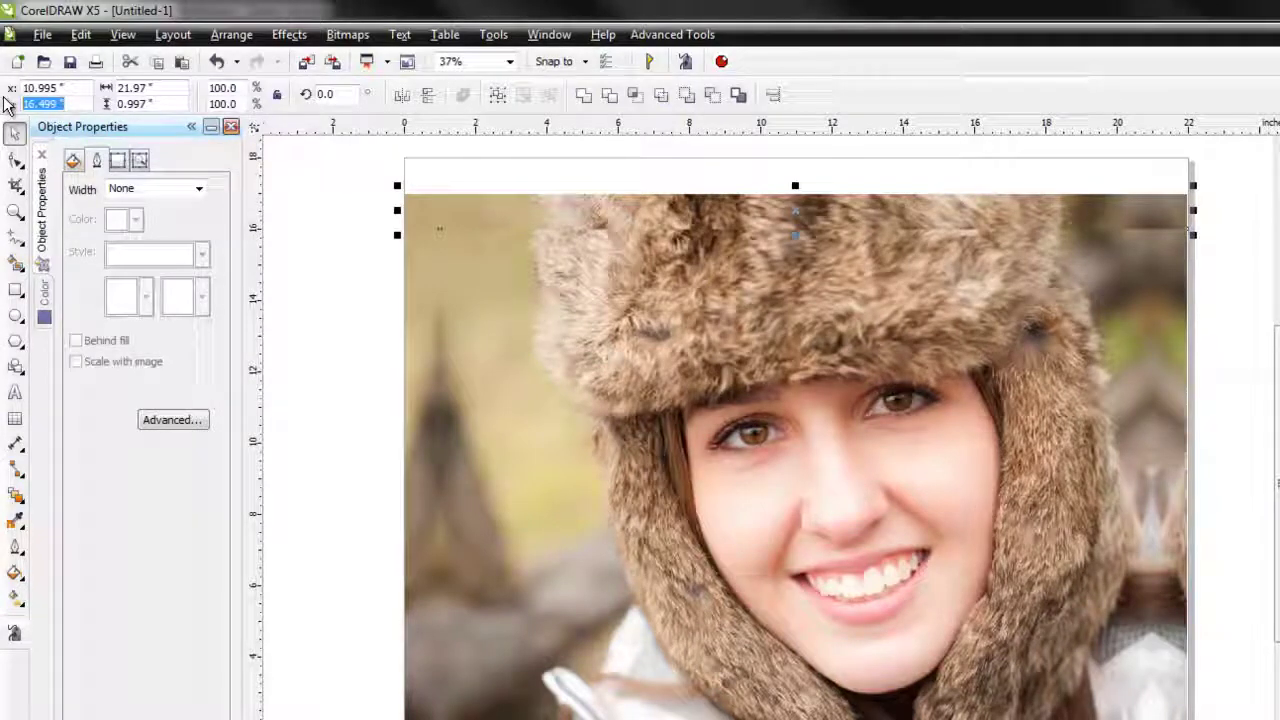
type("17.5")
key("Return")
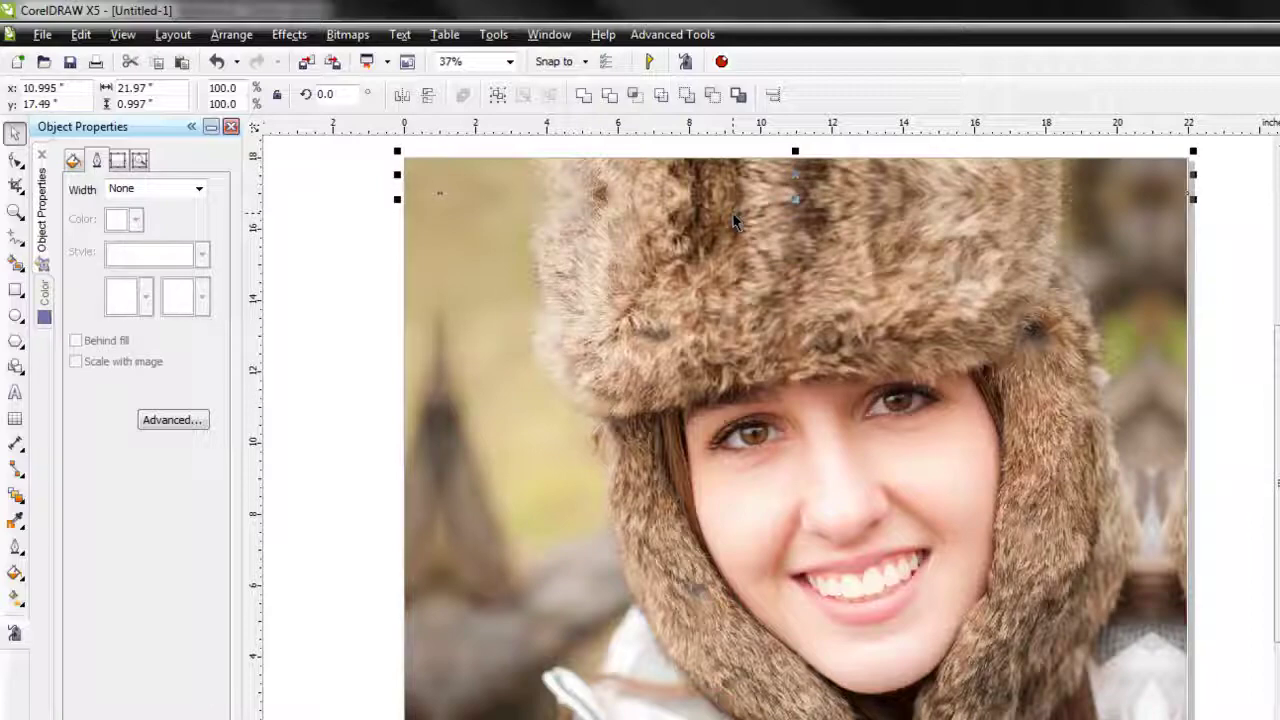
key("Down")
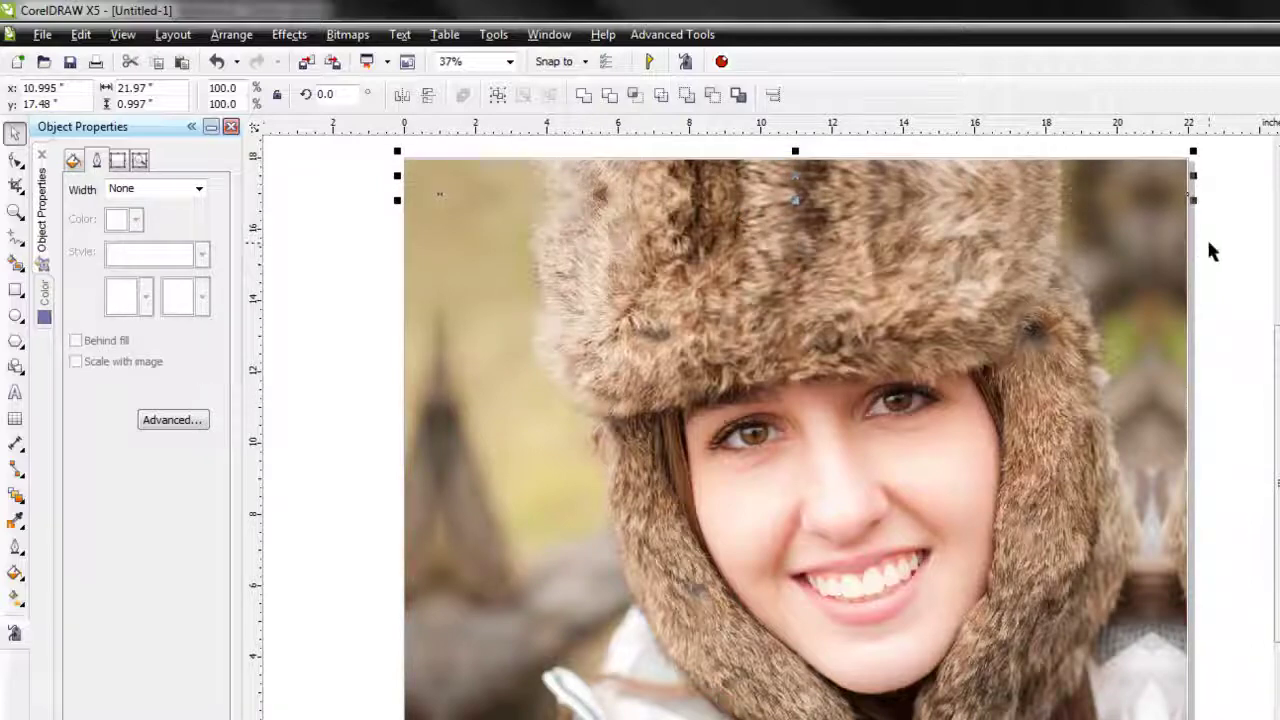
left_click(1208, 252)
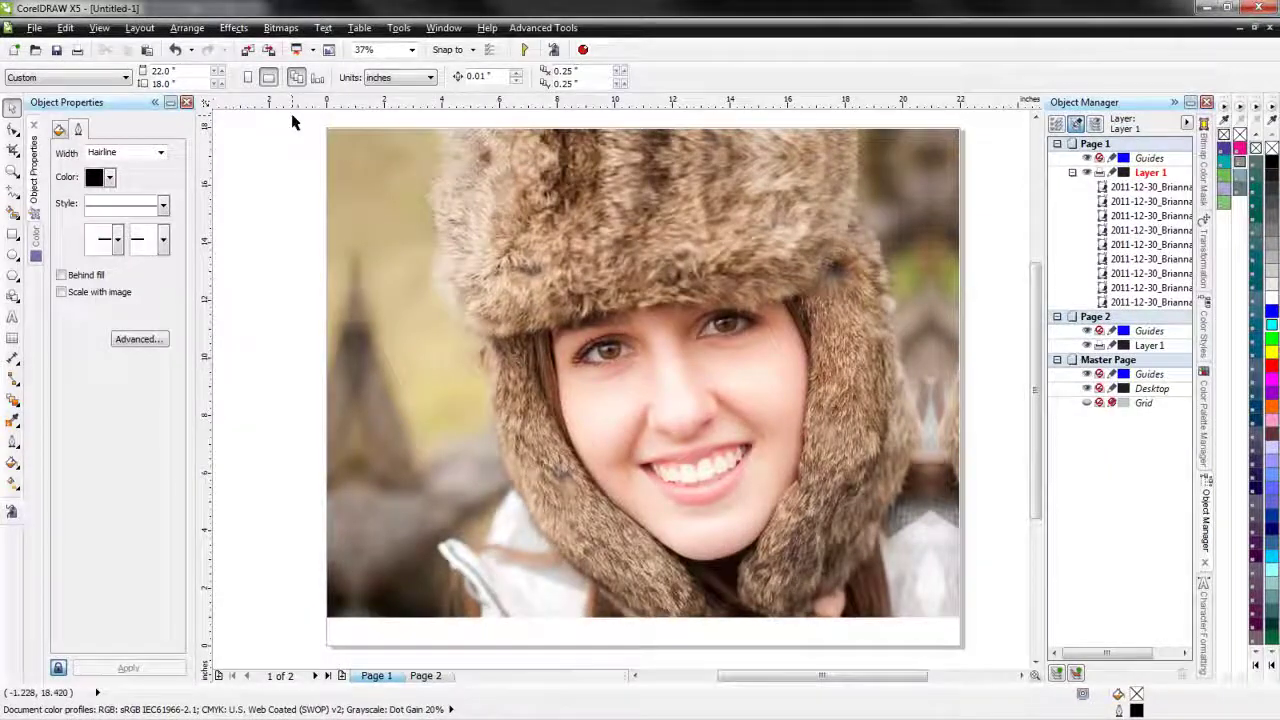
left_click_drag(293, 117, 980, 636)
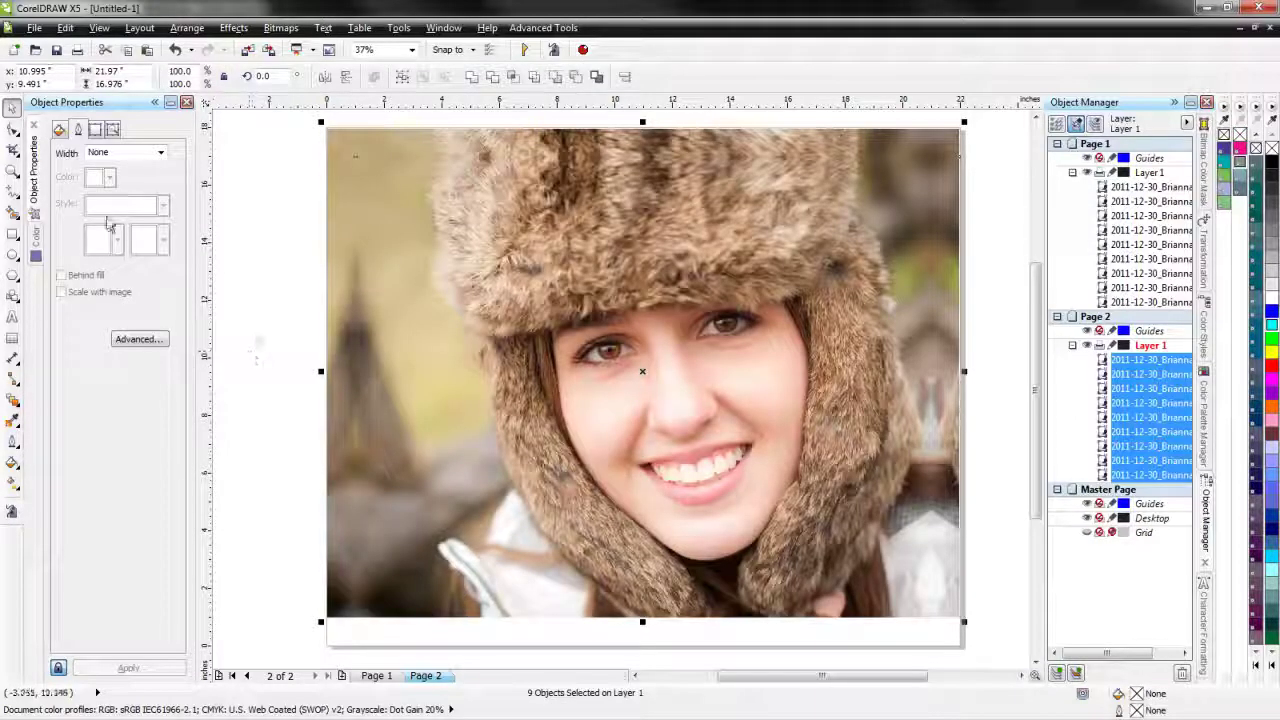
- Crop the photo pieces to a 1-inch bottom strip at crop Y 1.5, then cut it off Page 2
left_click(14, 150)
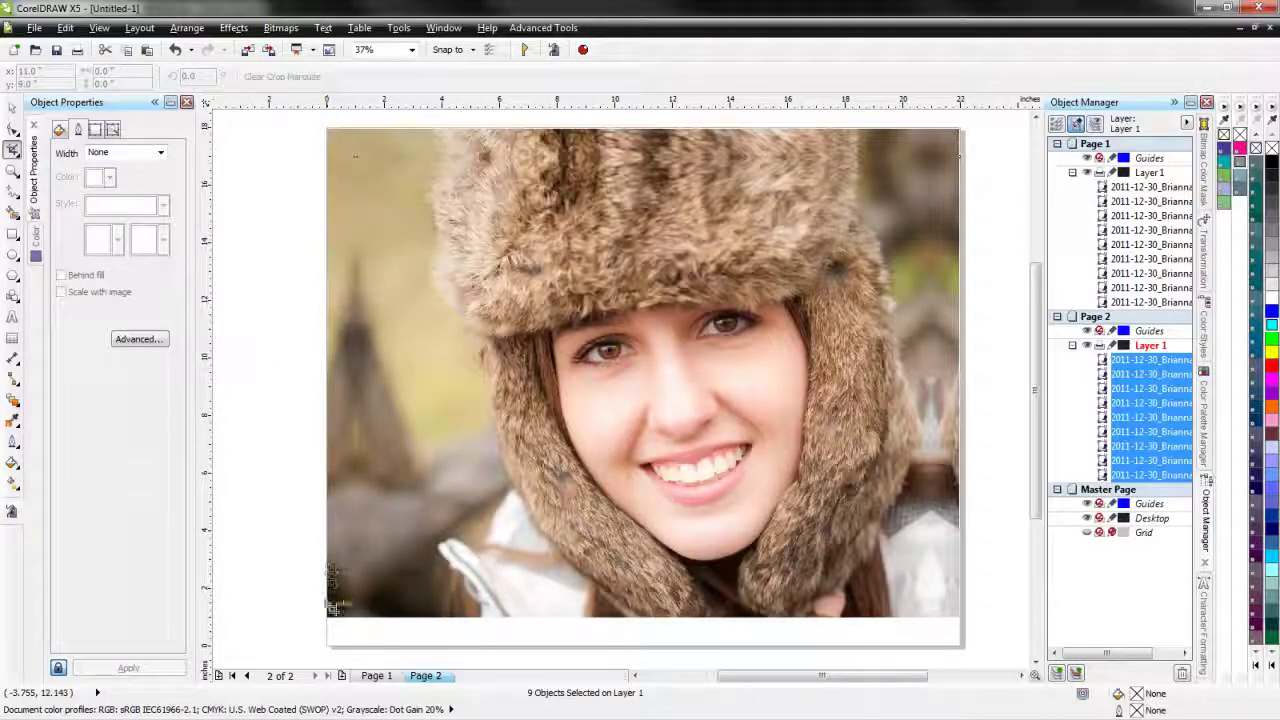
left_click_drag(330, 617, 959, 582)
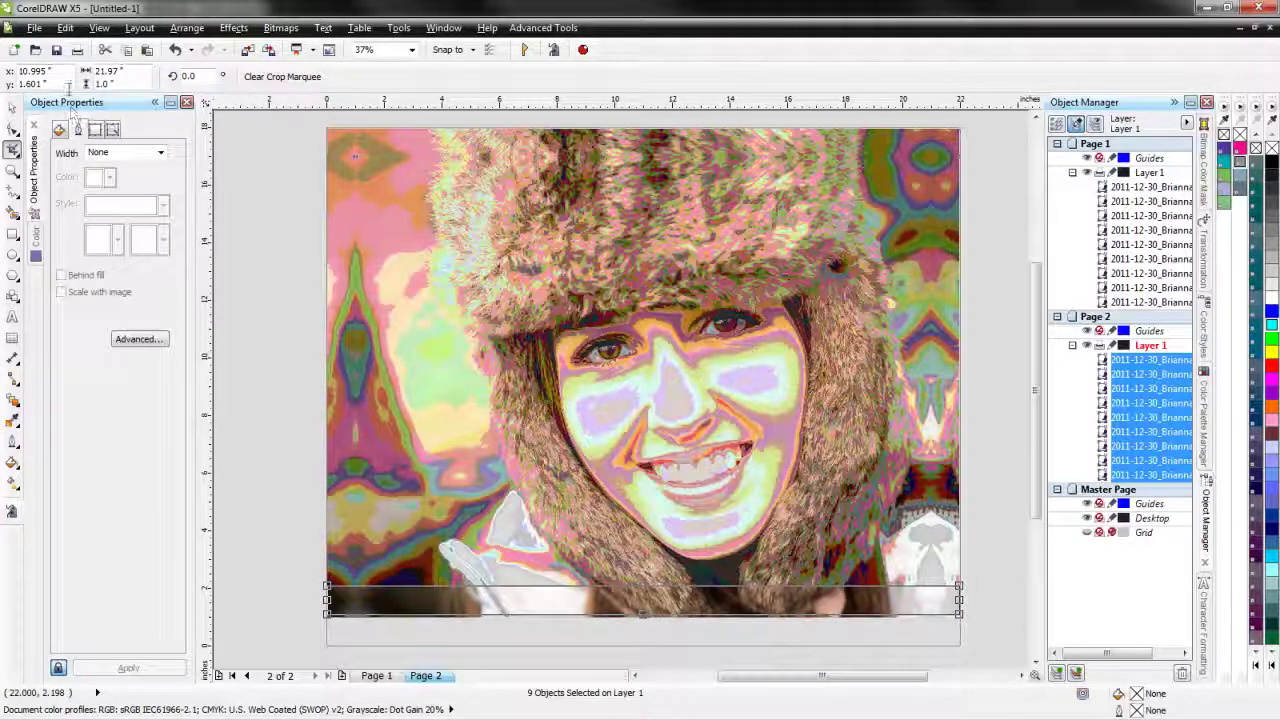
double_click(60, 84)
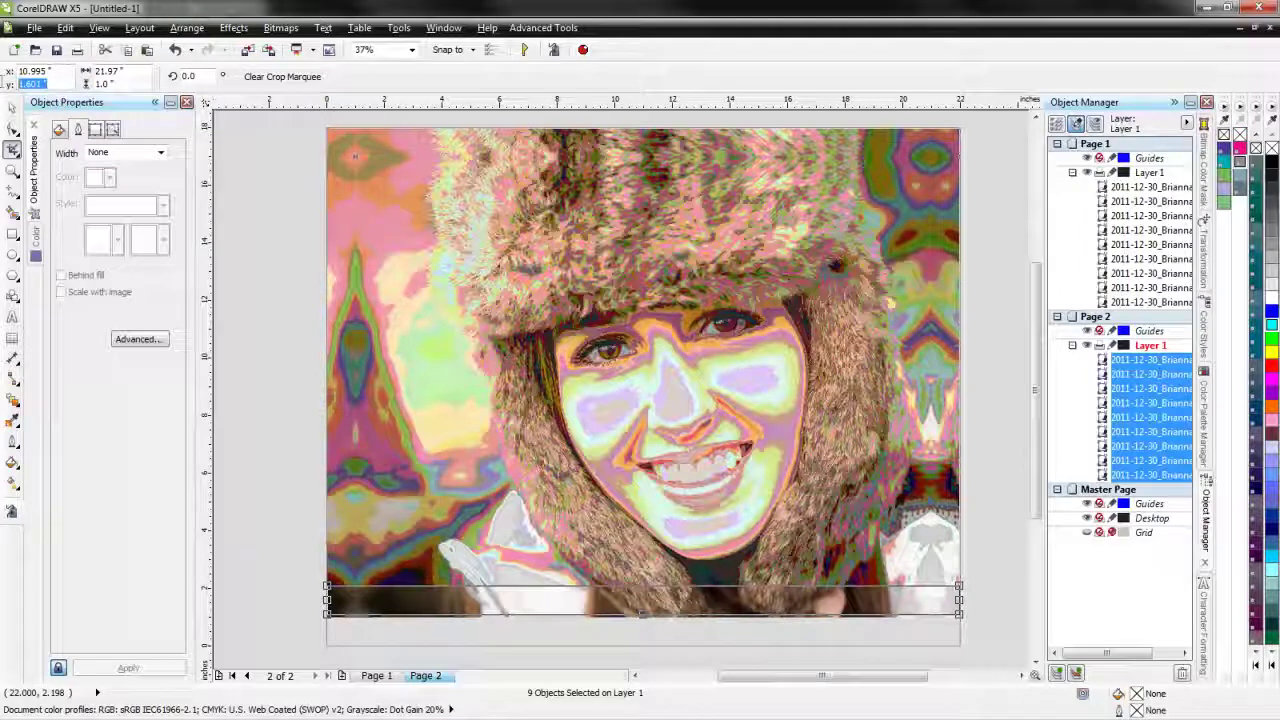
type("1.5")
key("Return")
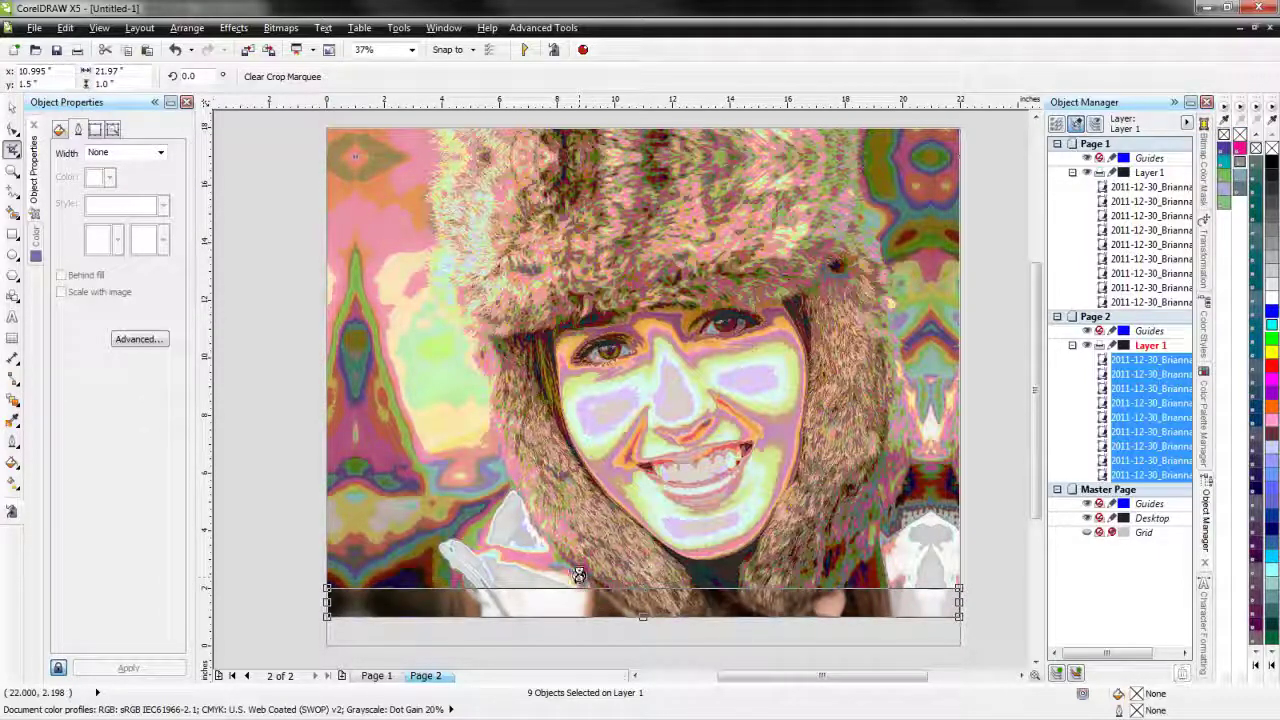
key("Return")
key("space")
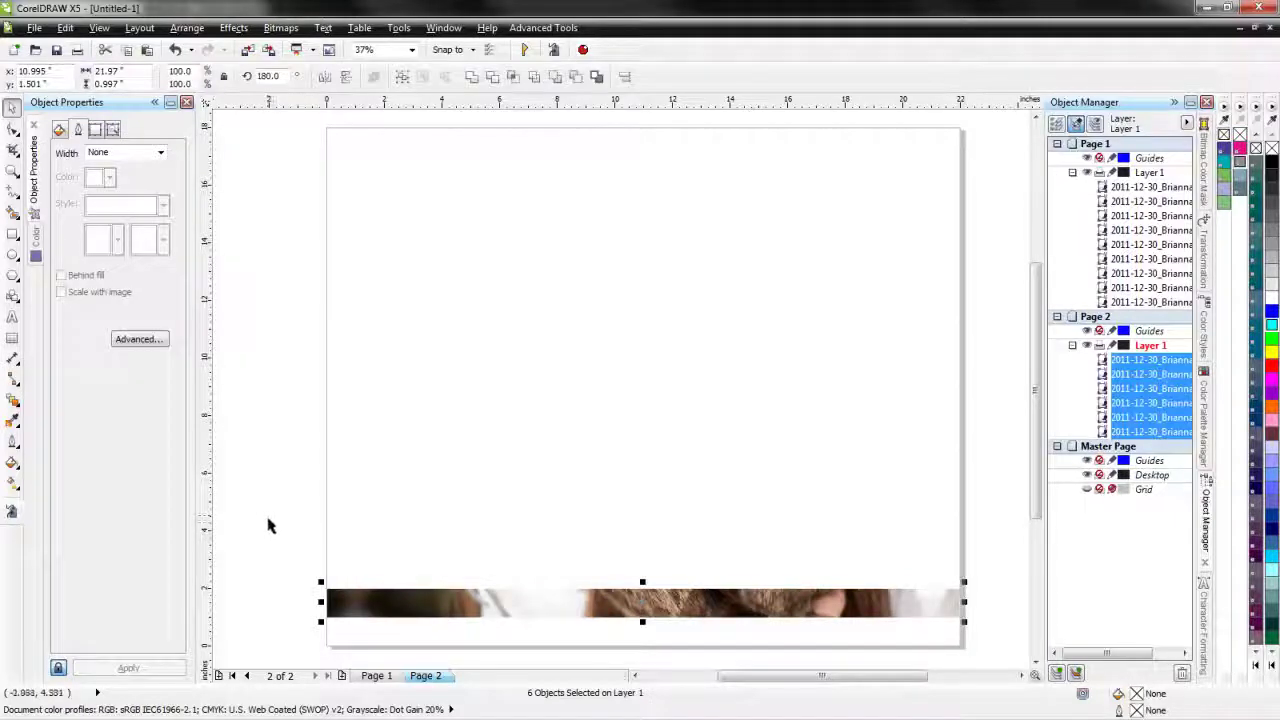
left_click_drag(268, 525, 969, 640)
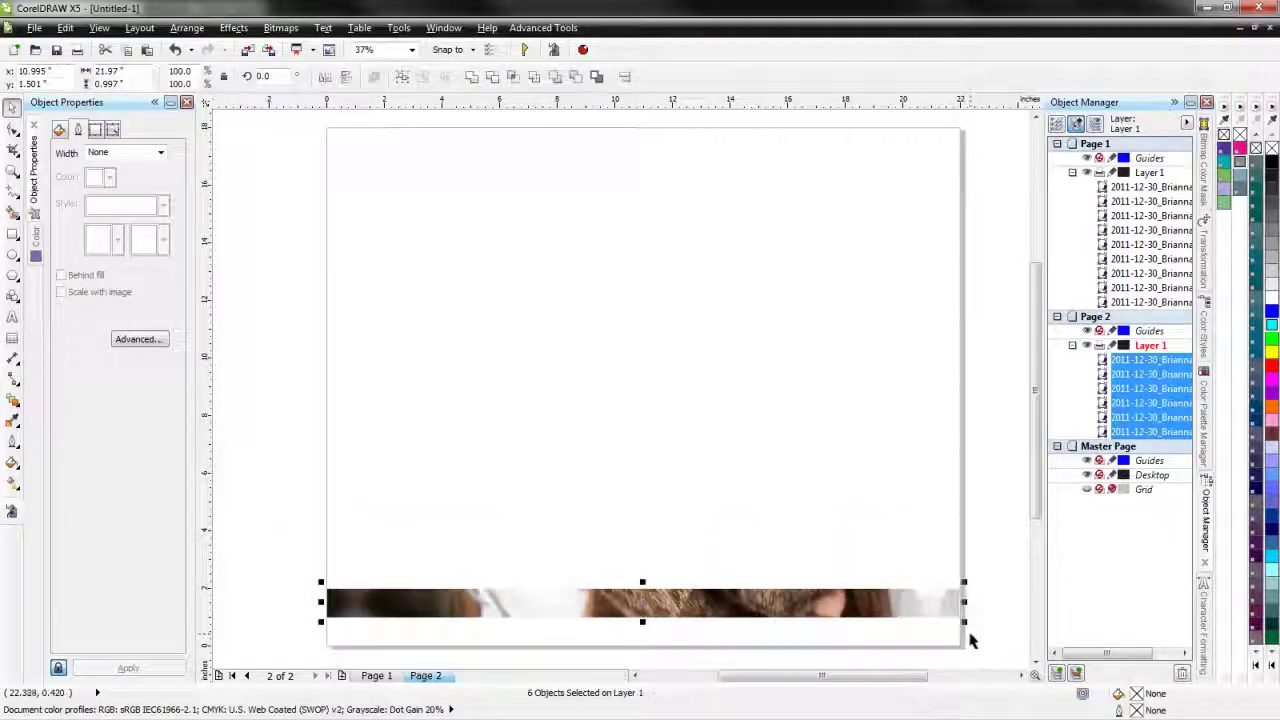
key("Delete")
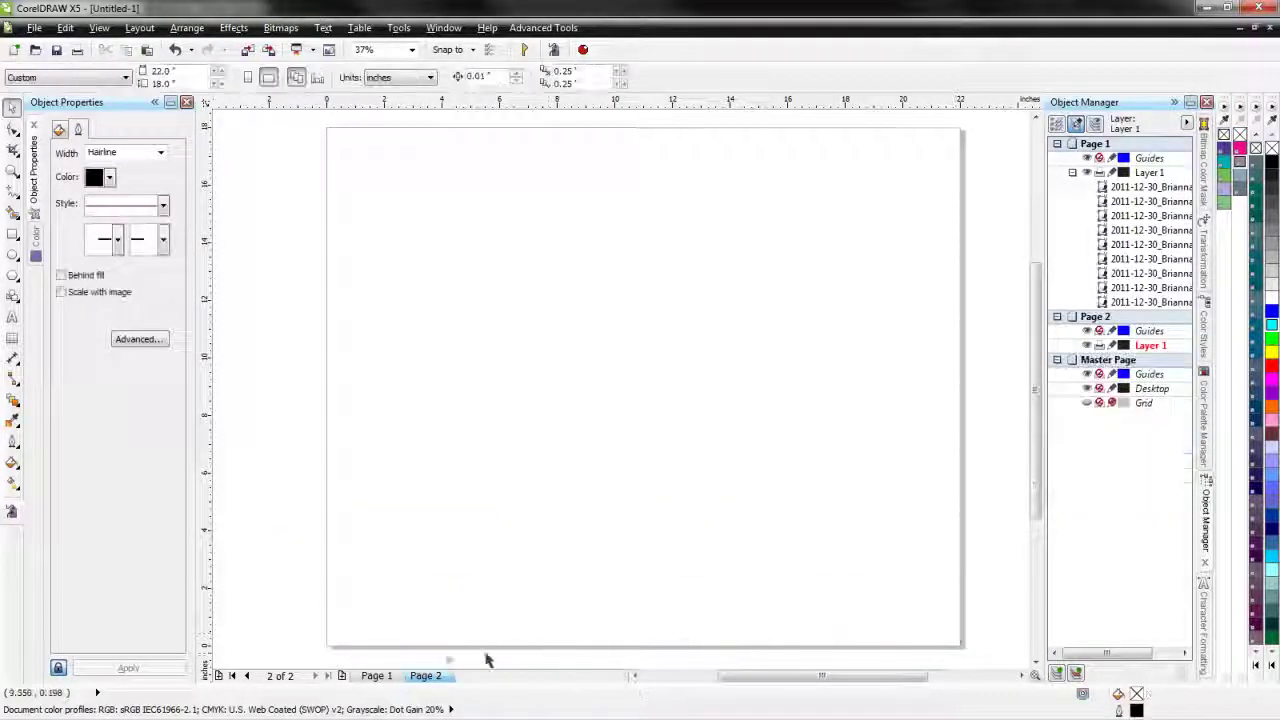
- Paste the bottom strip on Page 1, mirror it vertically and set its Y to 0.5
left_click(376, 675)
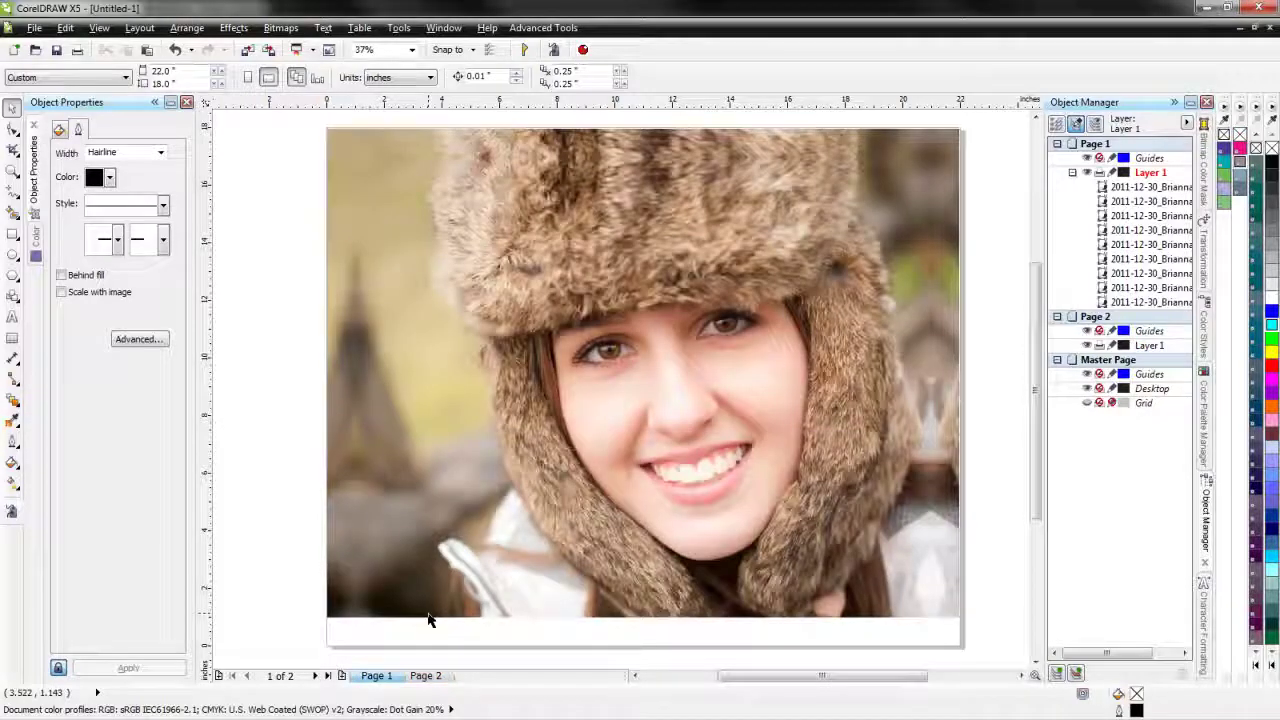
key("ctrl+v")
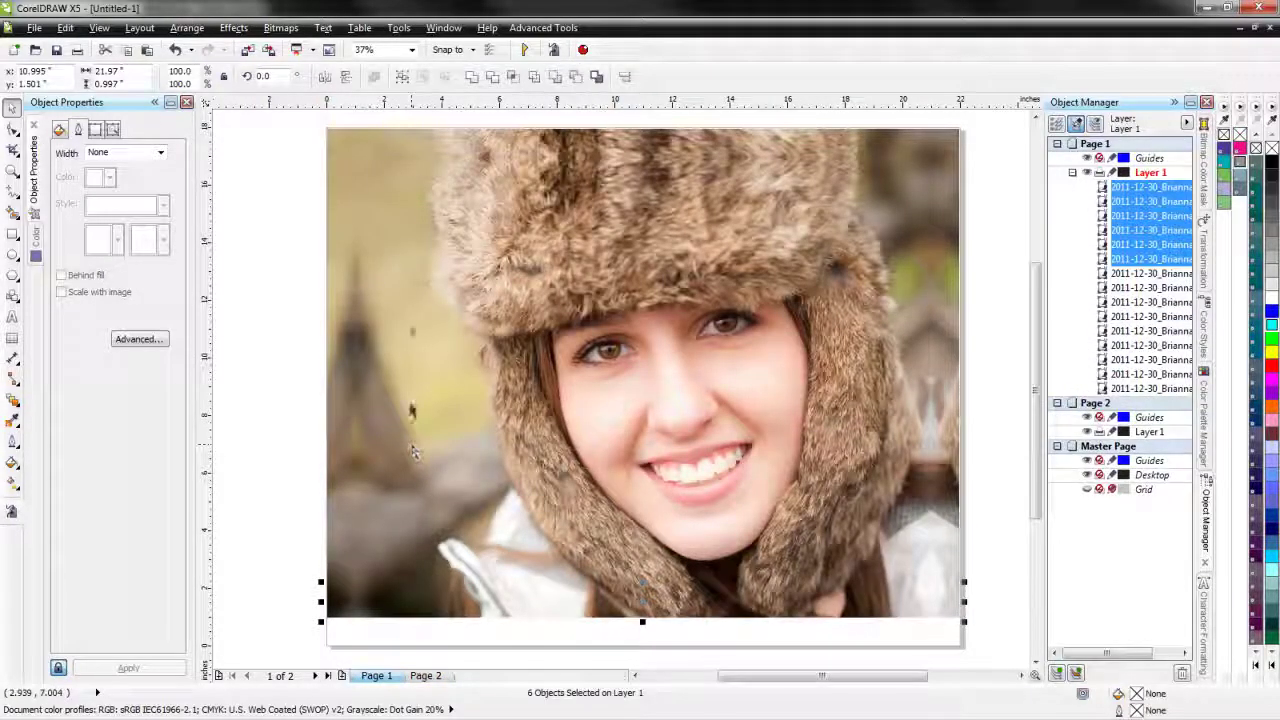
left_click(347, 80)
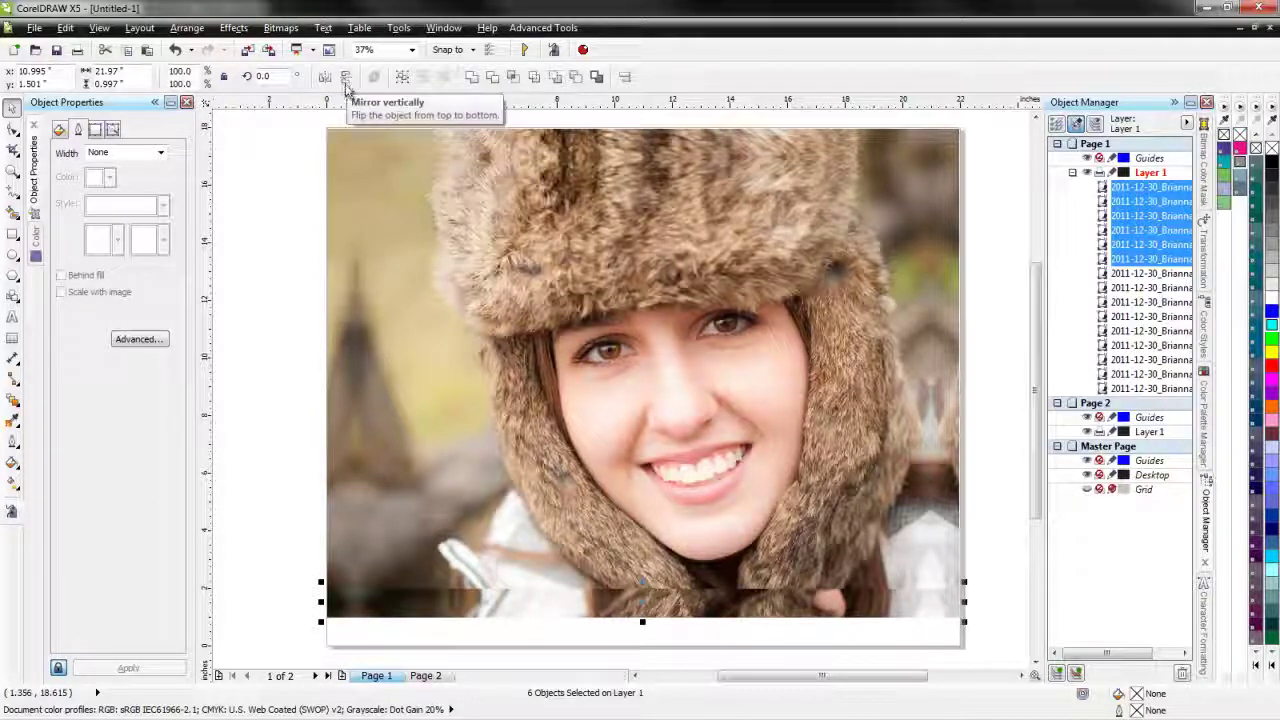
left_click(32, 84)
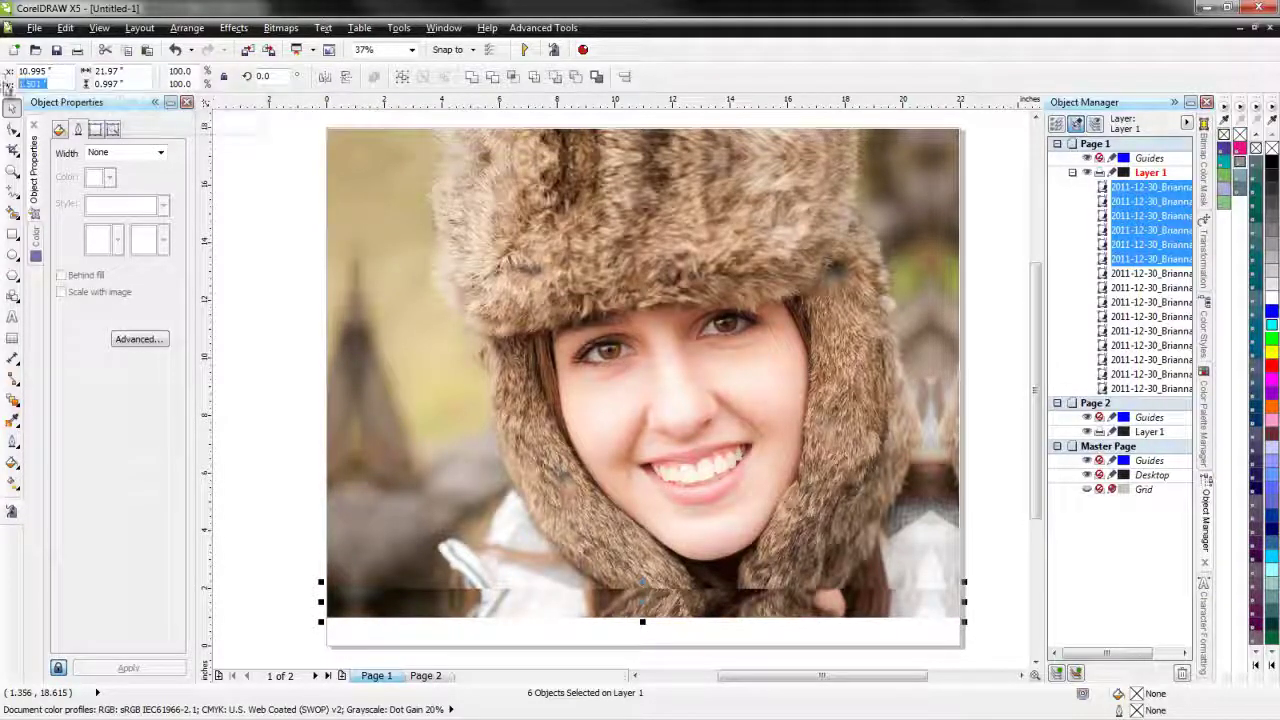
type("0.5")
key("Return")
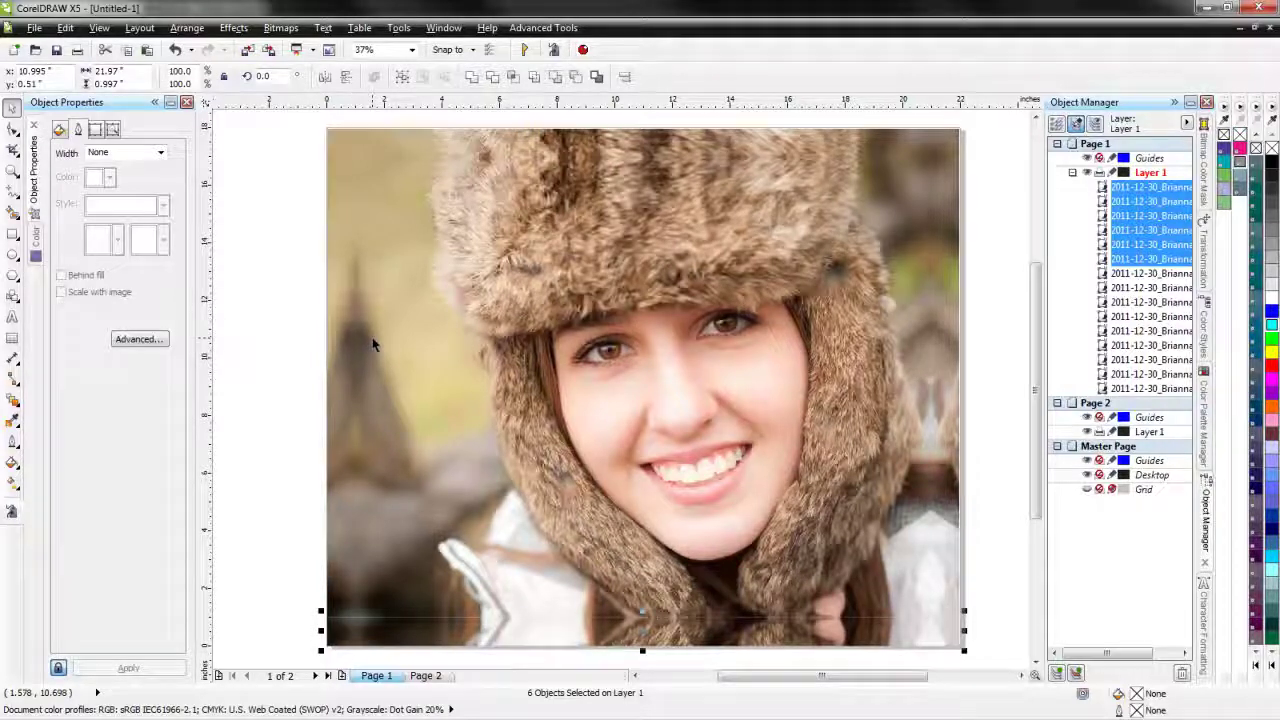
left_click(289, 366)
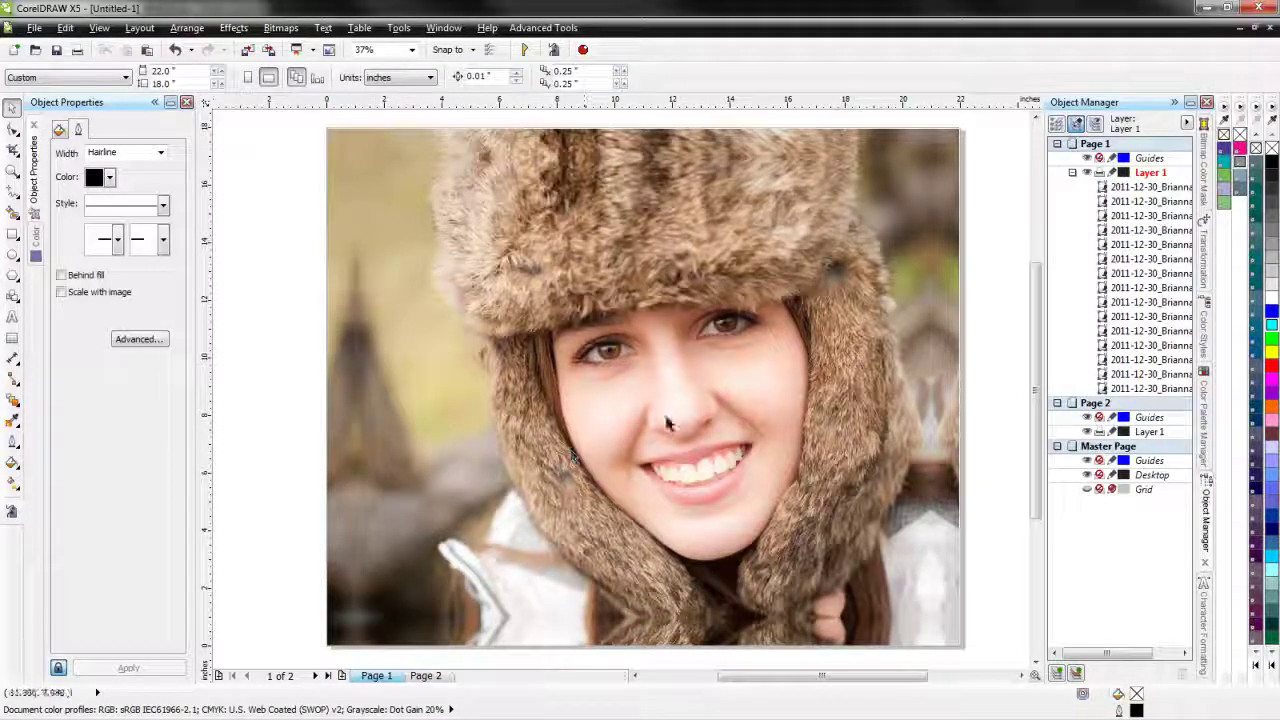